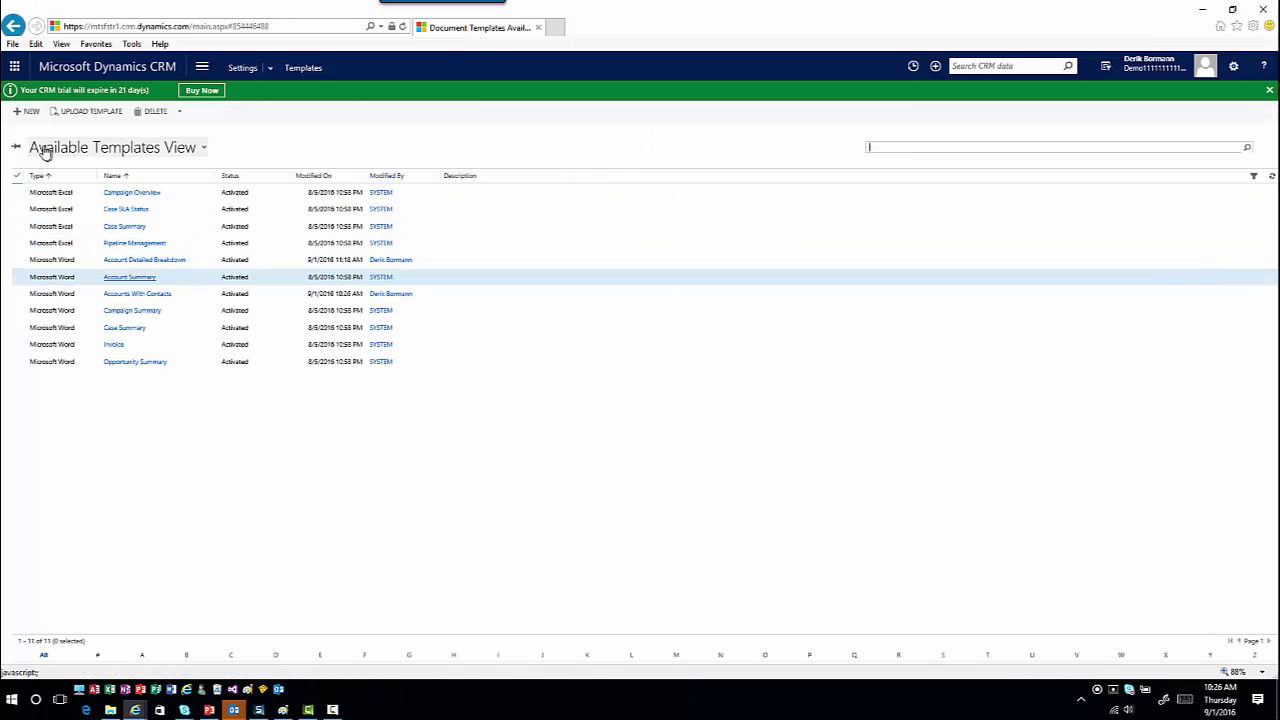
- Start a new Word template based on the Account entity and proceed to its relationship selection
click(27, 114)
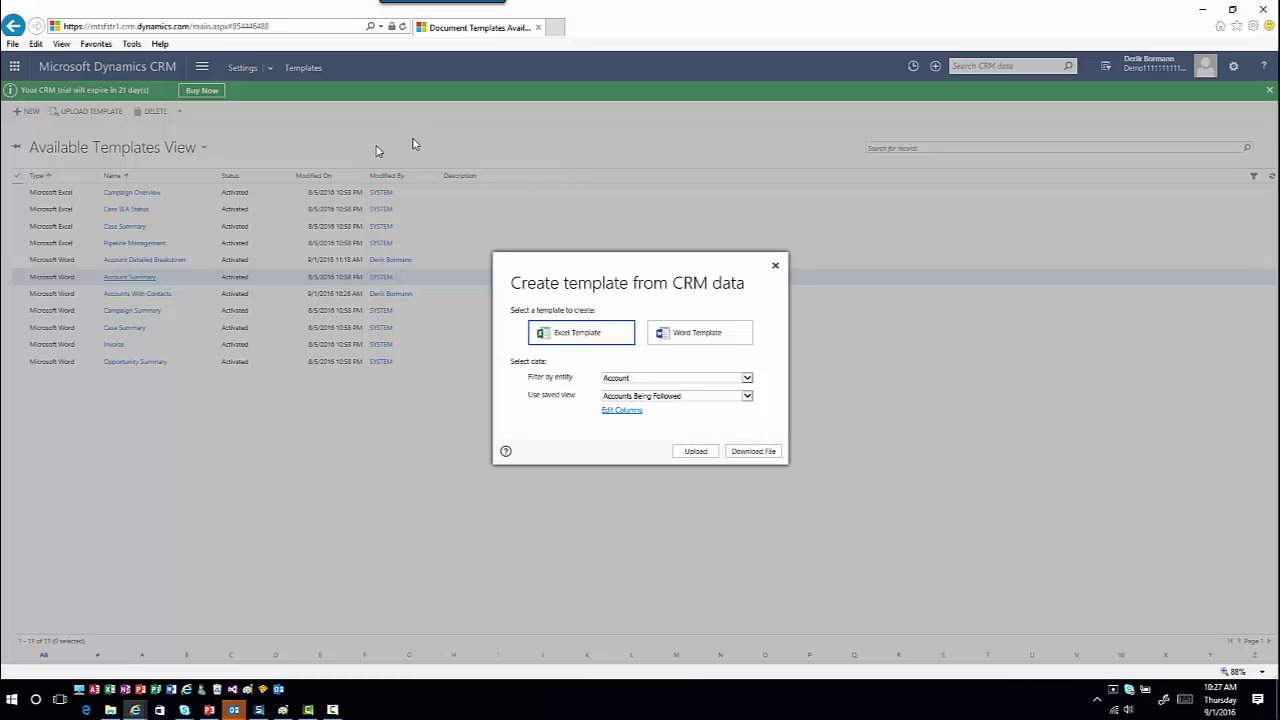
click(712, 338)
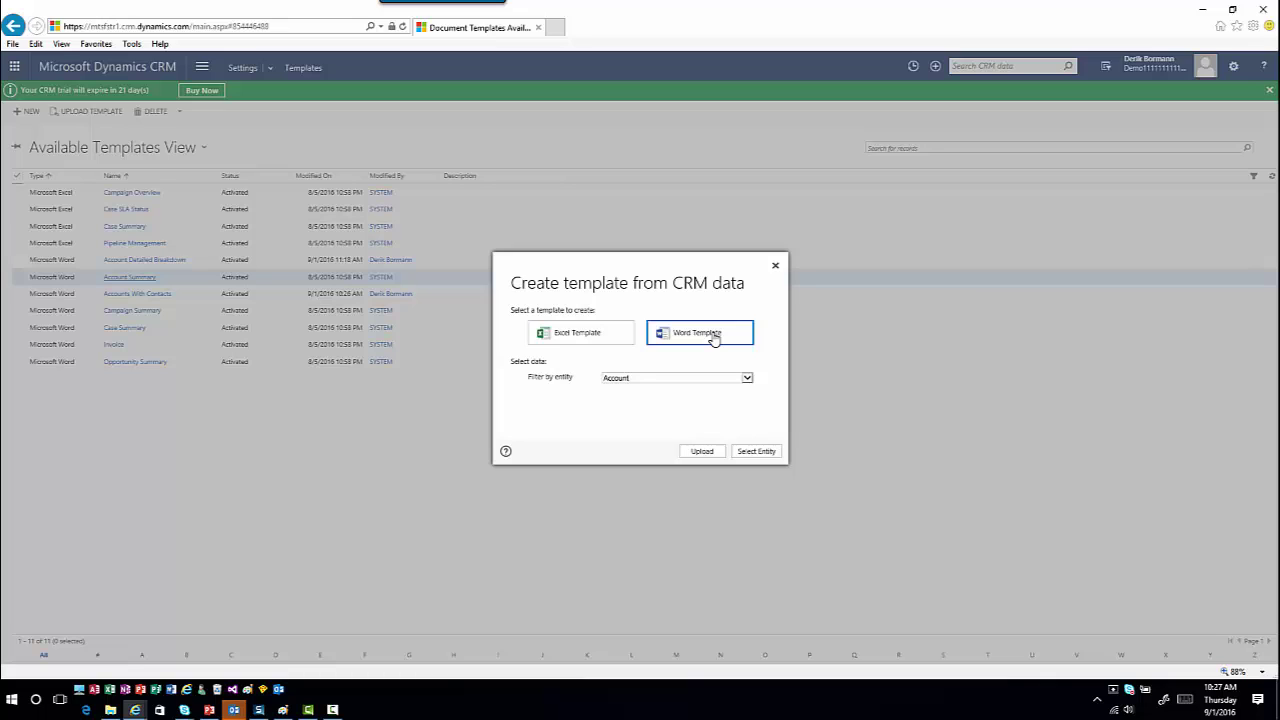
click(757, 452)
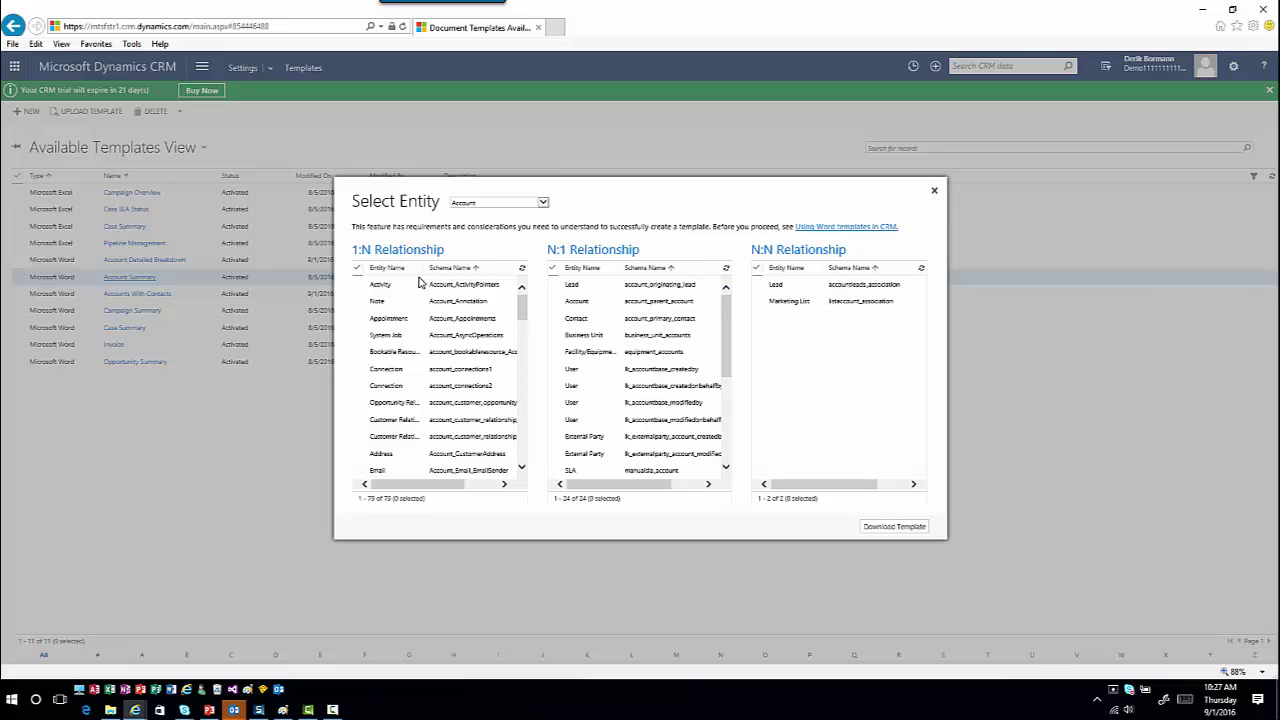
- Include the Contact, Case and Opportunity customer 1:N relationships and the account_primary_contact N:1 relationship in the template
scroll(386, 392, down, 2)
scroll(386, 392, down, 8)
scroll(386, 392, down, 3)
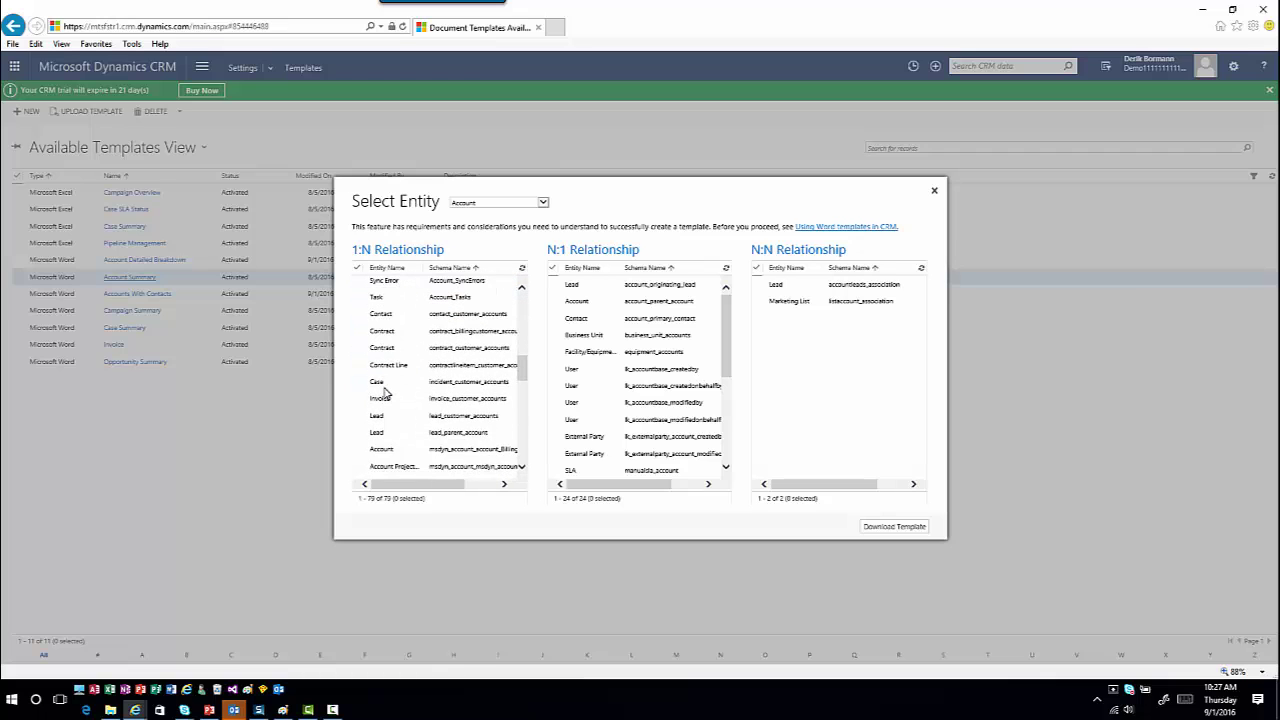
click(359, 317)
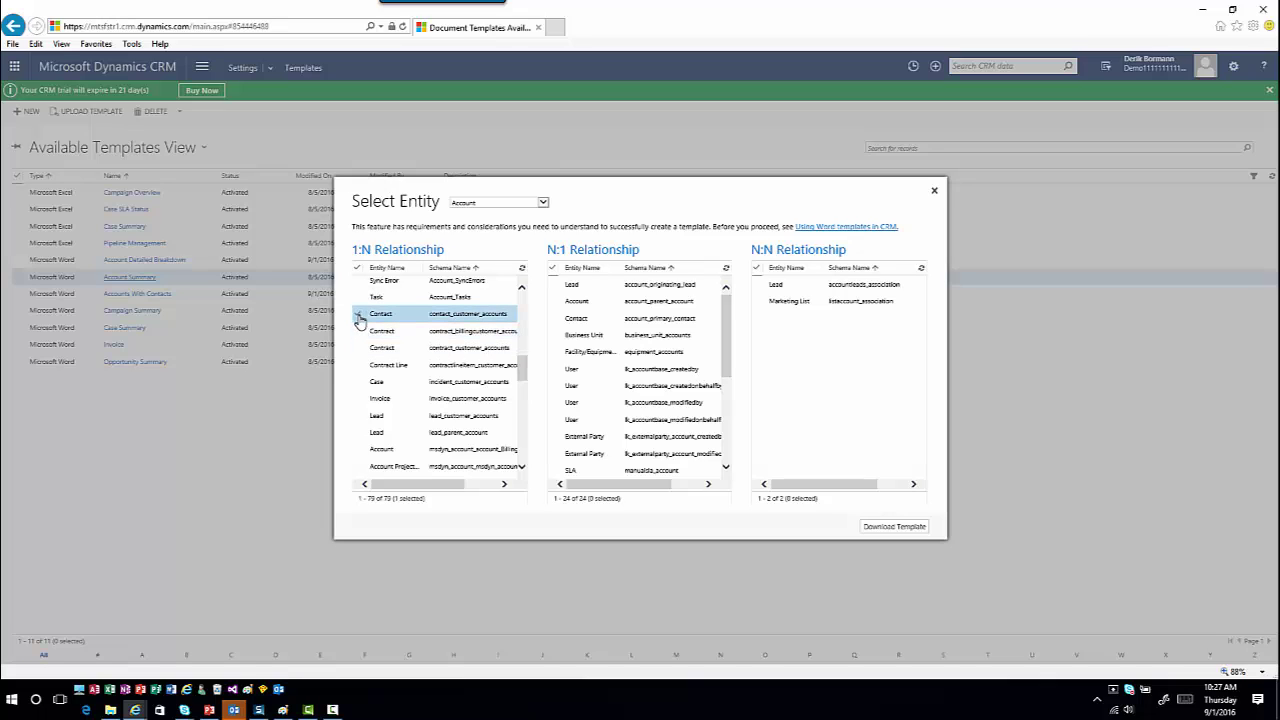
click(360, 383)
scroll(359, 388, down, 1)
scroll(358, 389, down, 6)
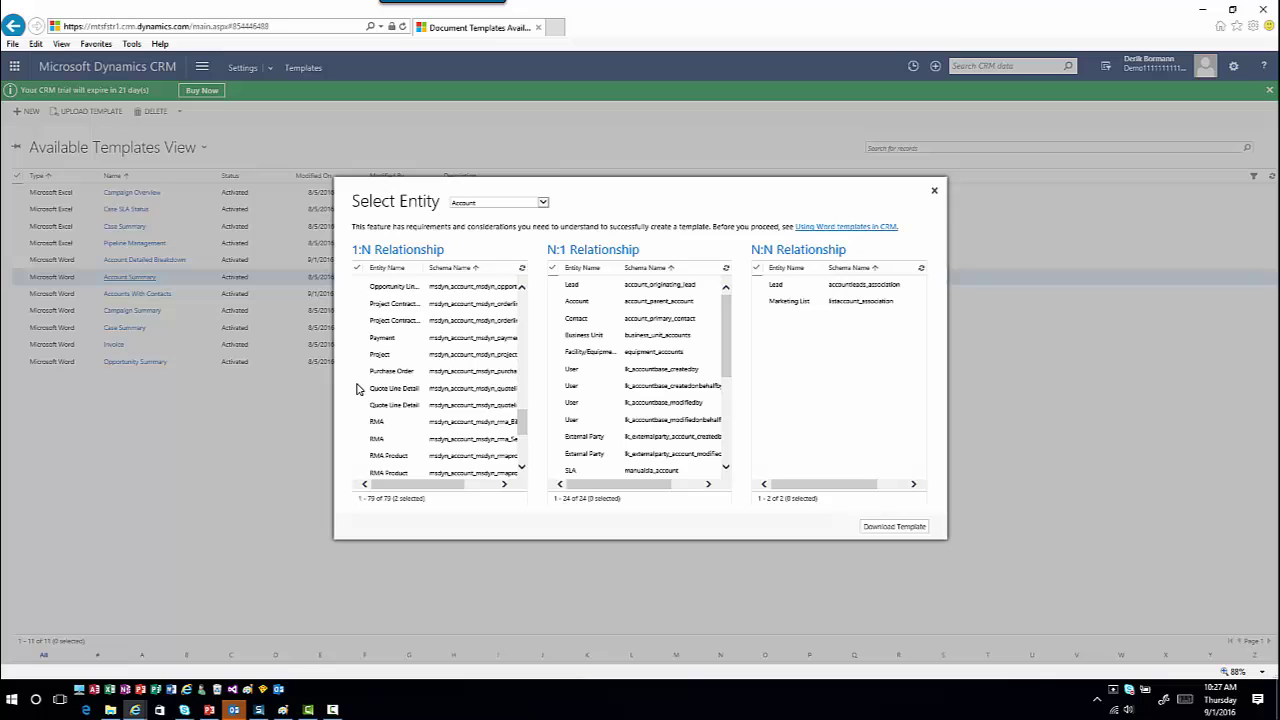
scroll(358, 390, down, 3)
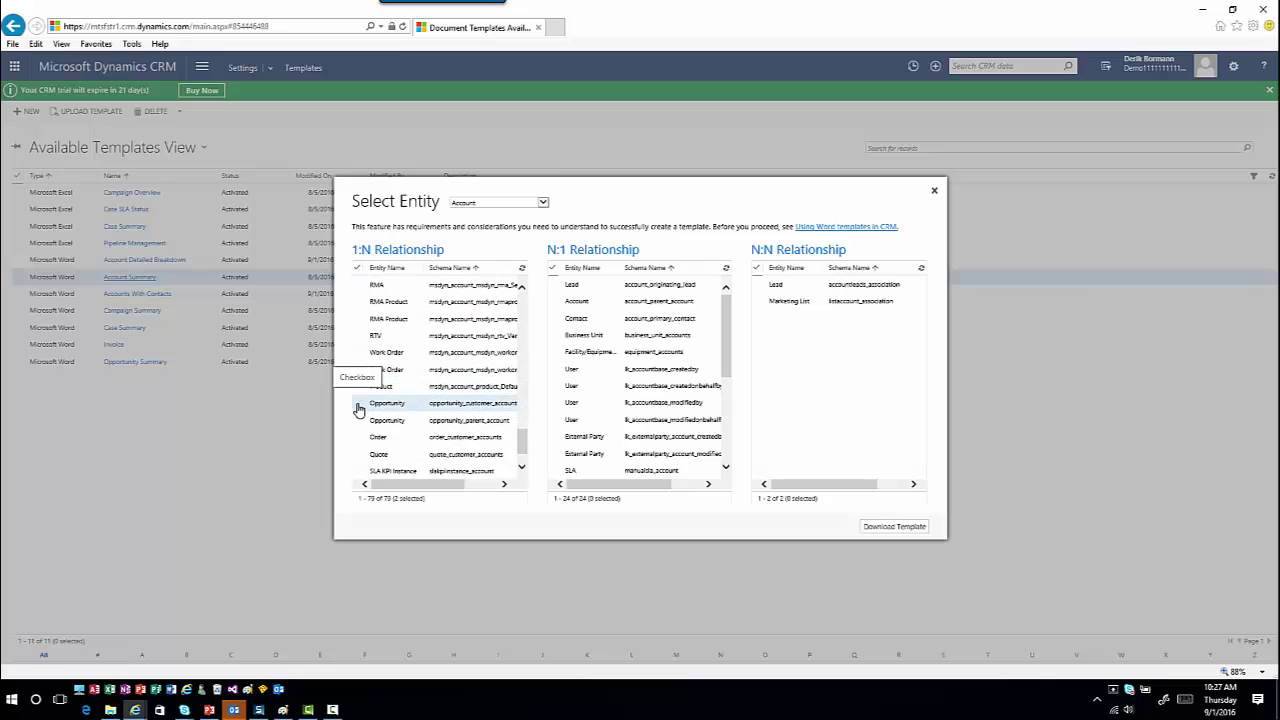
click(358, 406)
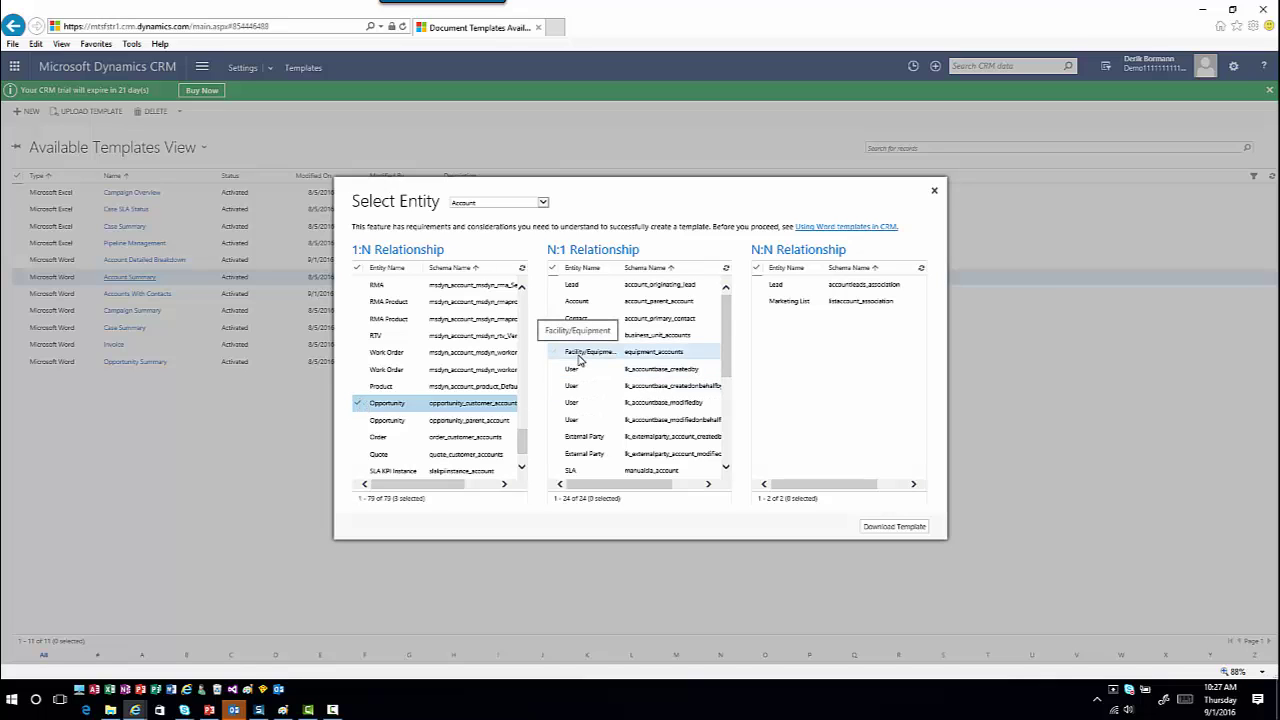
click(556, 320)
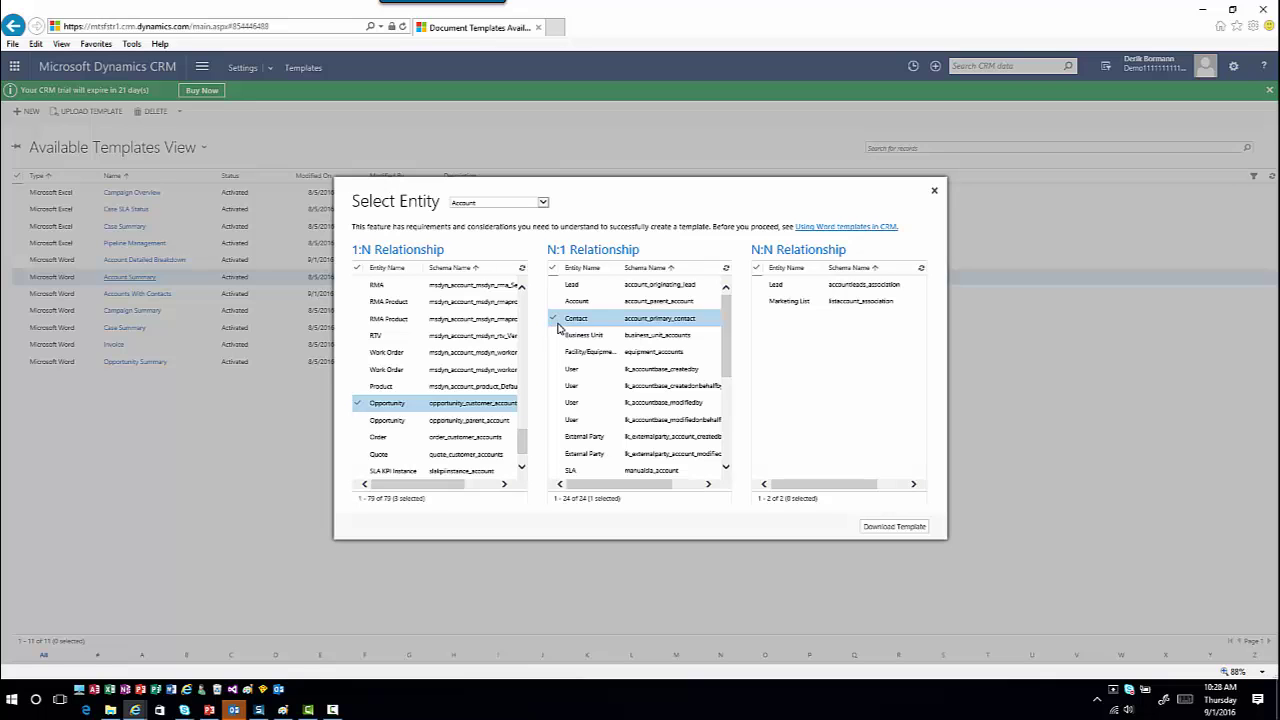
- Download the template and save it to the Desktop as Account_Detailed_Info
click(885, 528)
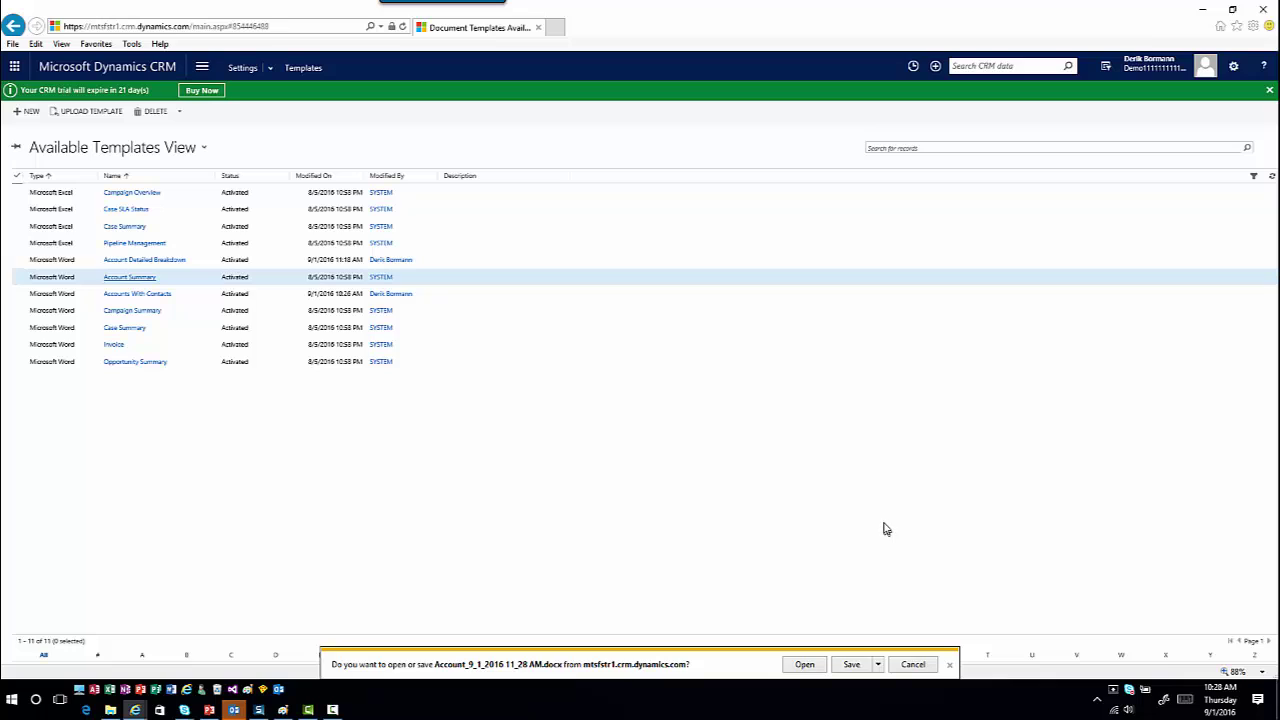
click(877, 664)
click(937, 652)
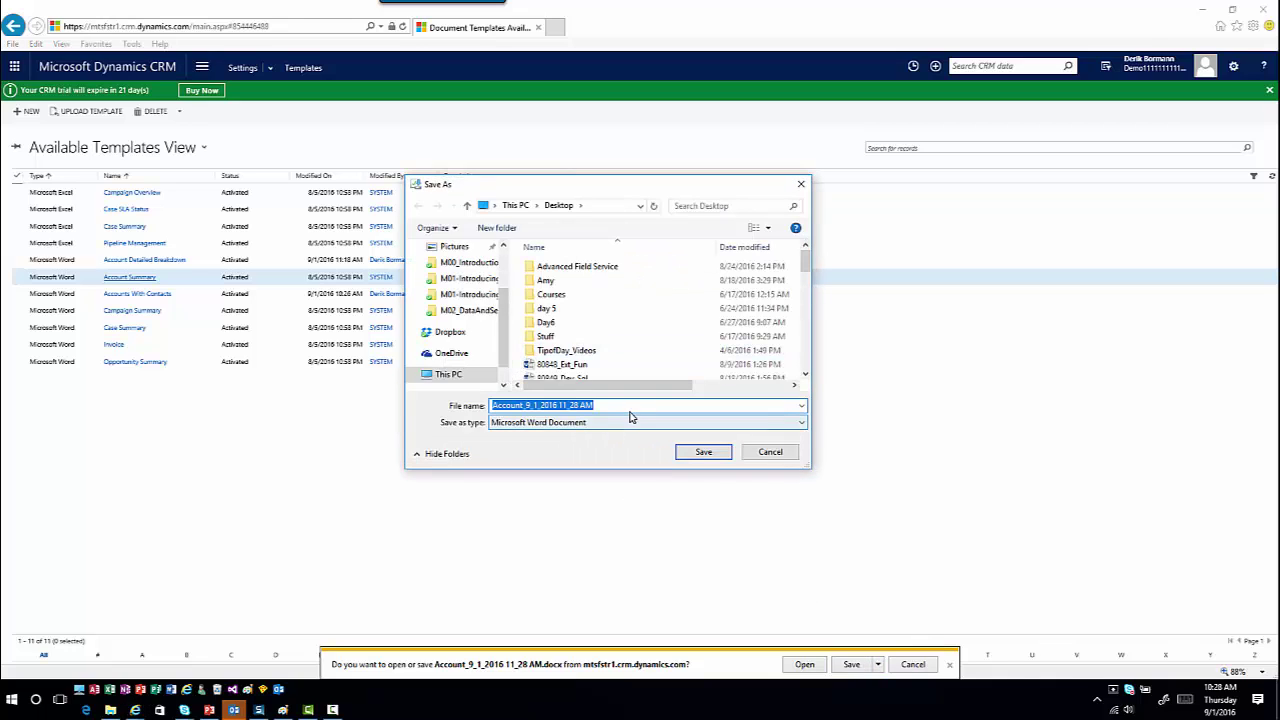
text(A)
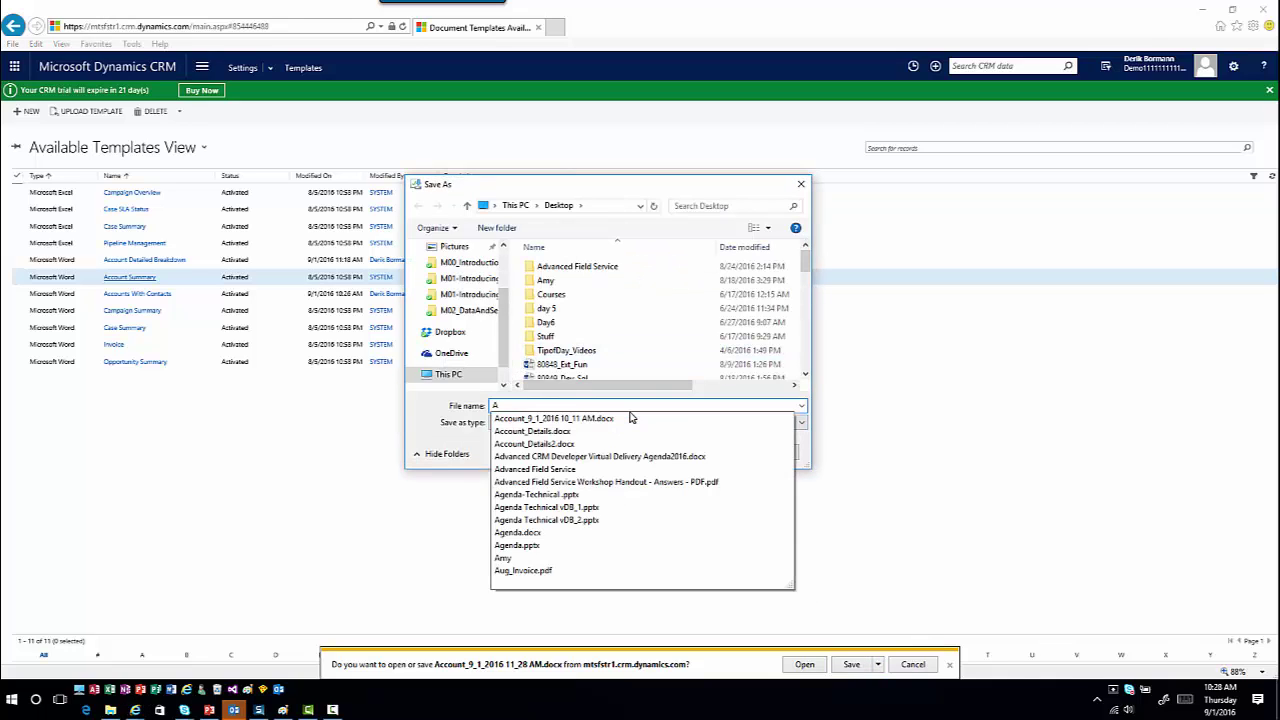
text(ccount_Deta)
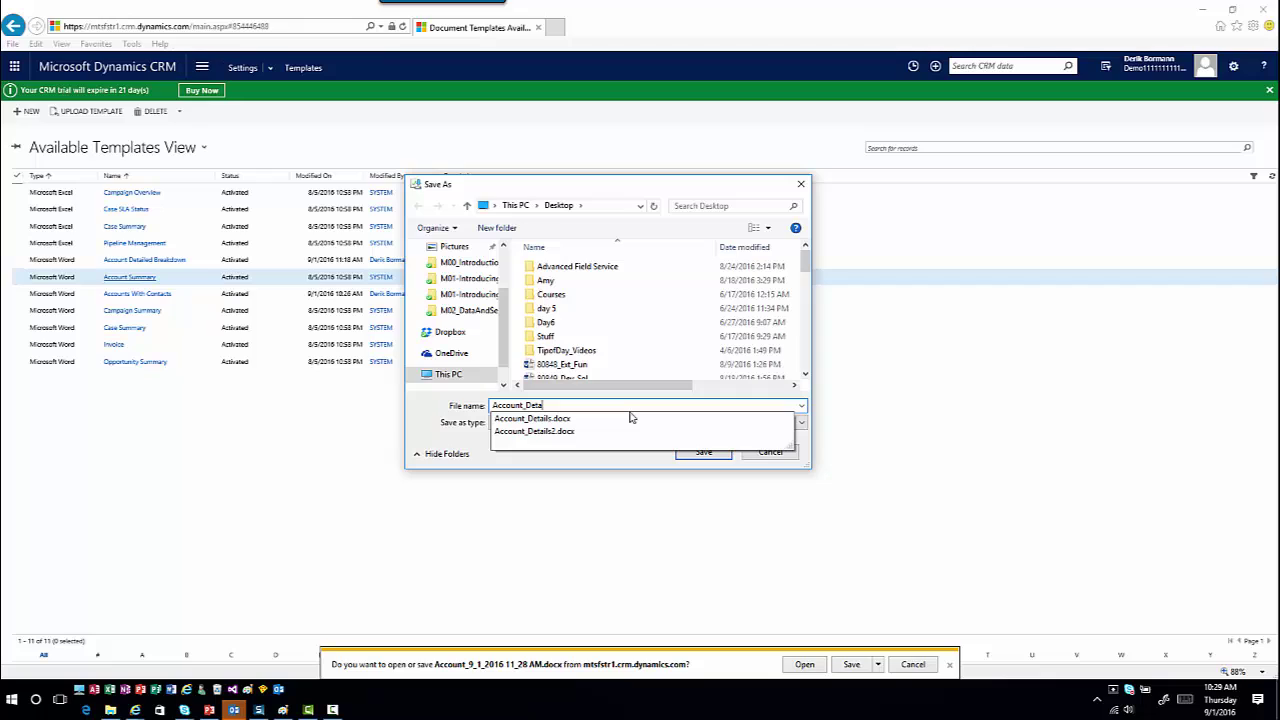
text(ililed)
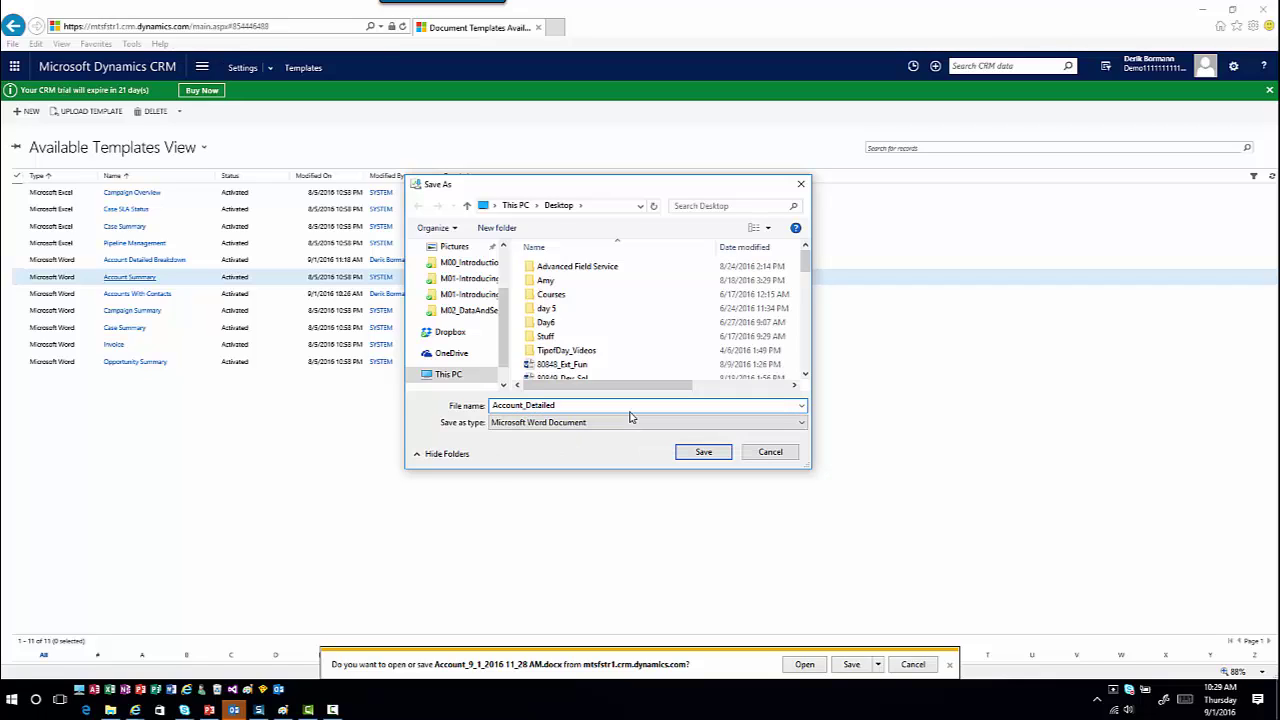
text(_Info)
click(704, 453)
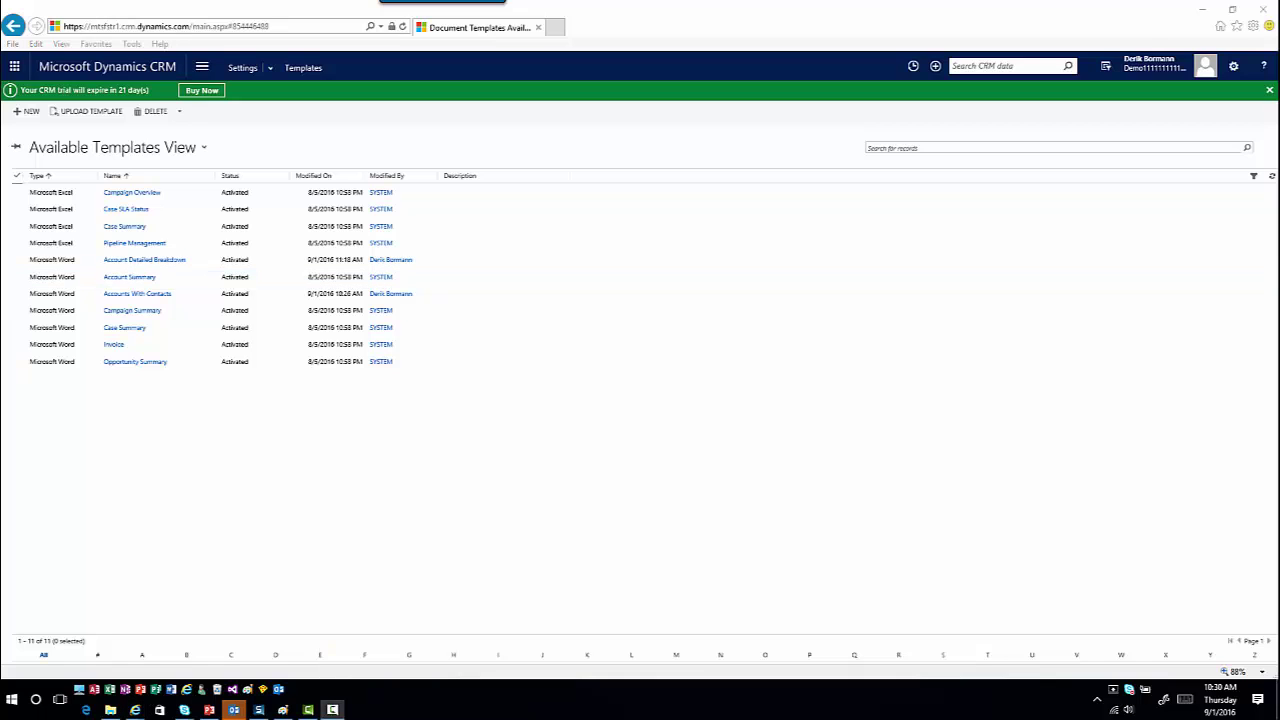
- Minimize the browser and open the Account_Detailed_Info document from the desktop in a maximized Word window
click(1201, 9)
double_click(28, 28)
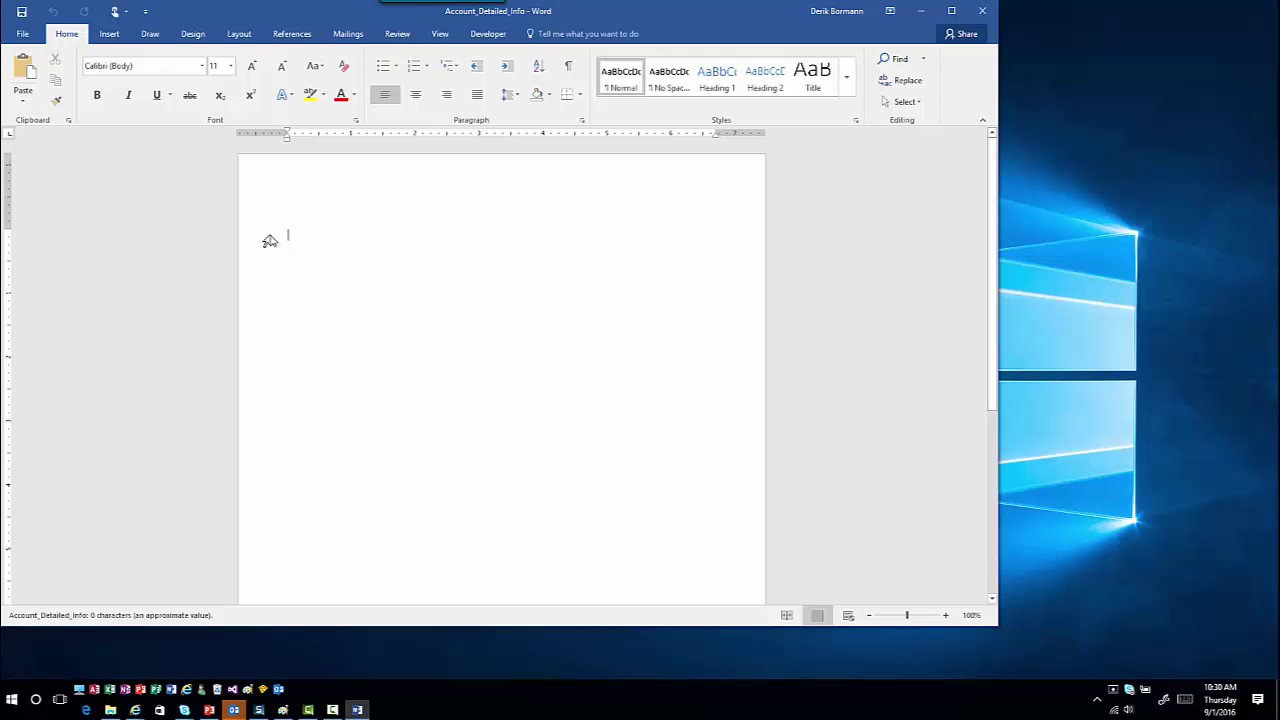
click(951, 10)
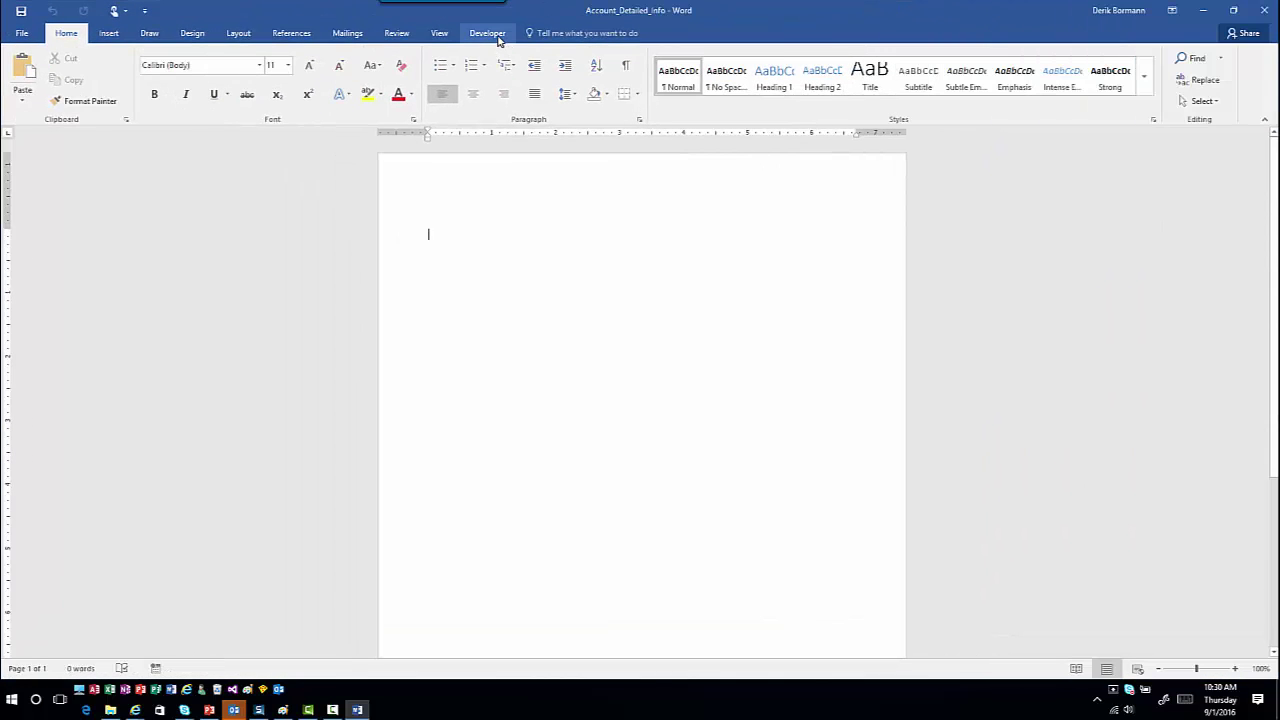
- Show the XML mapping for the urn:microsoft-crm/document-template/account/1/ part and expand its account node
click(488, 33)
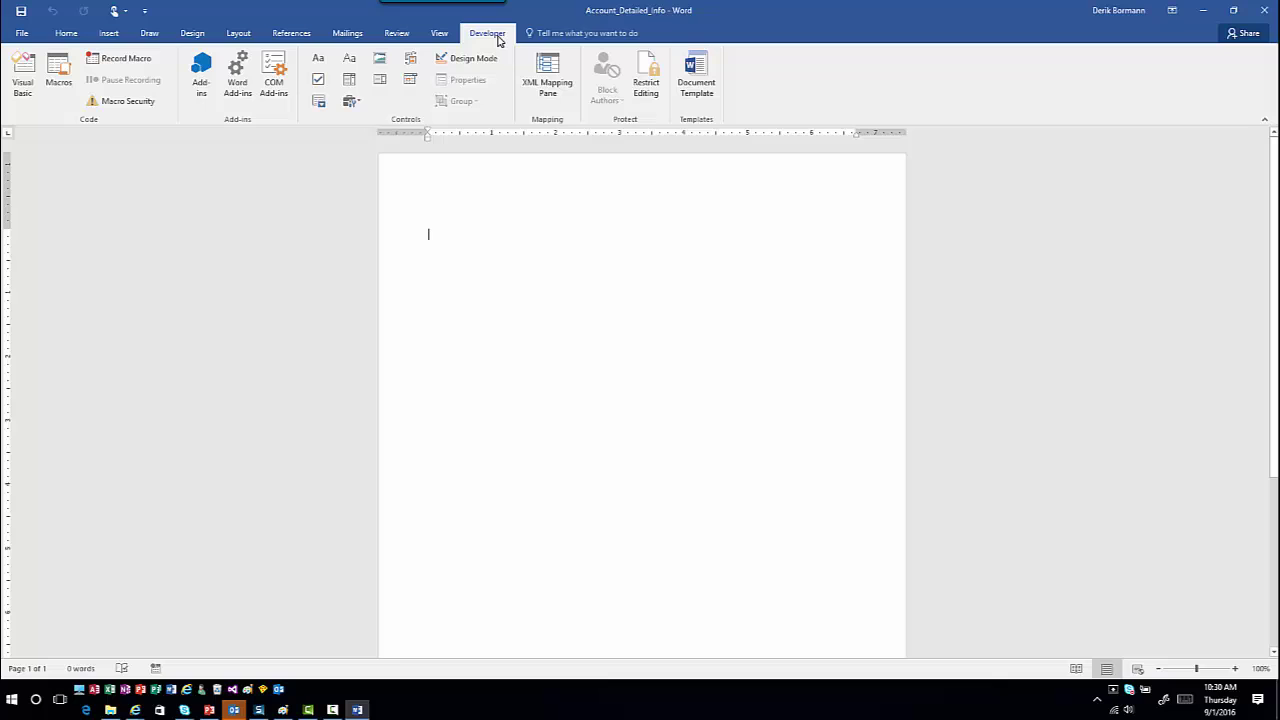
click(555, 78)
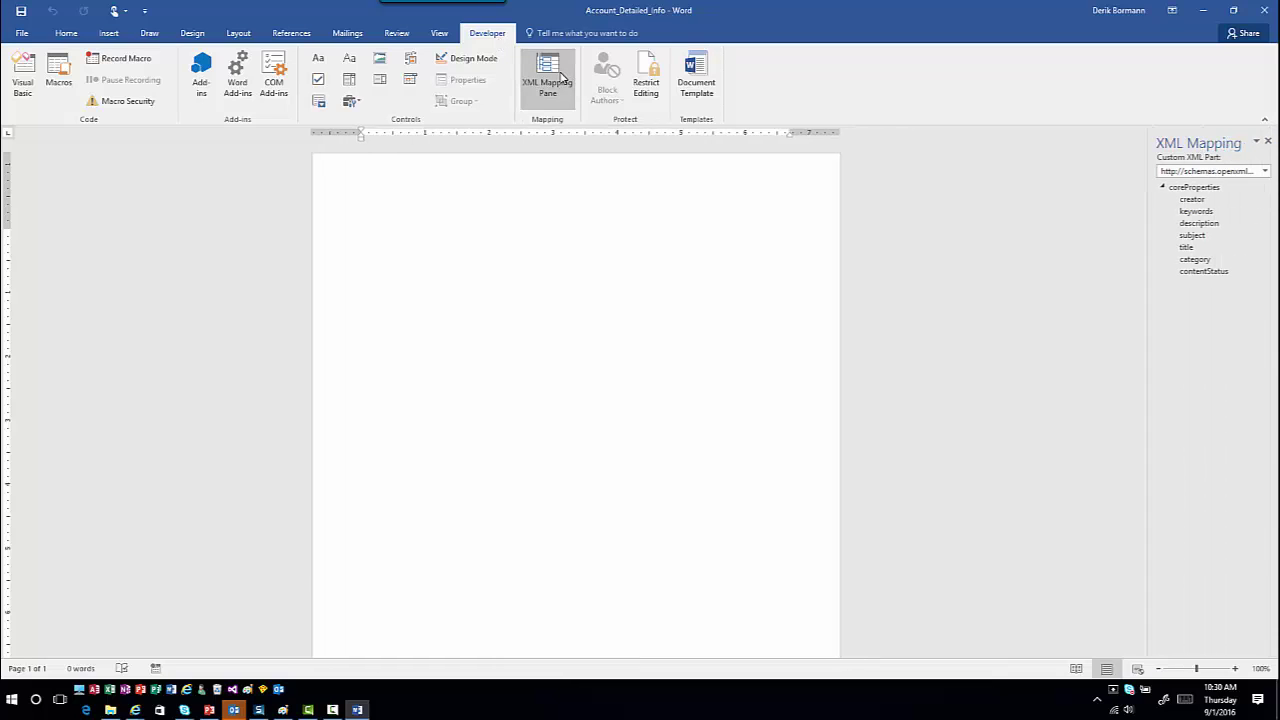
click(1230, 175)
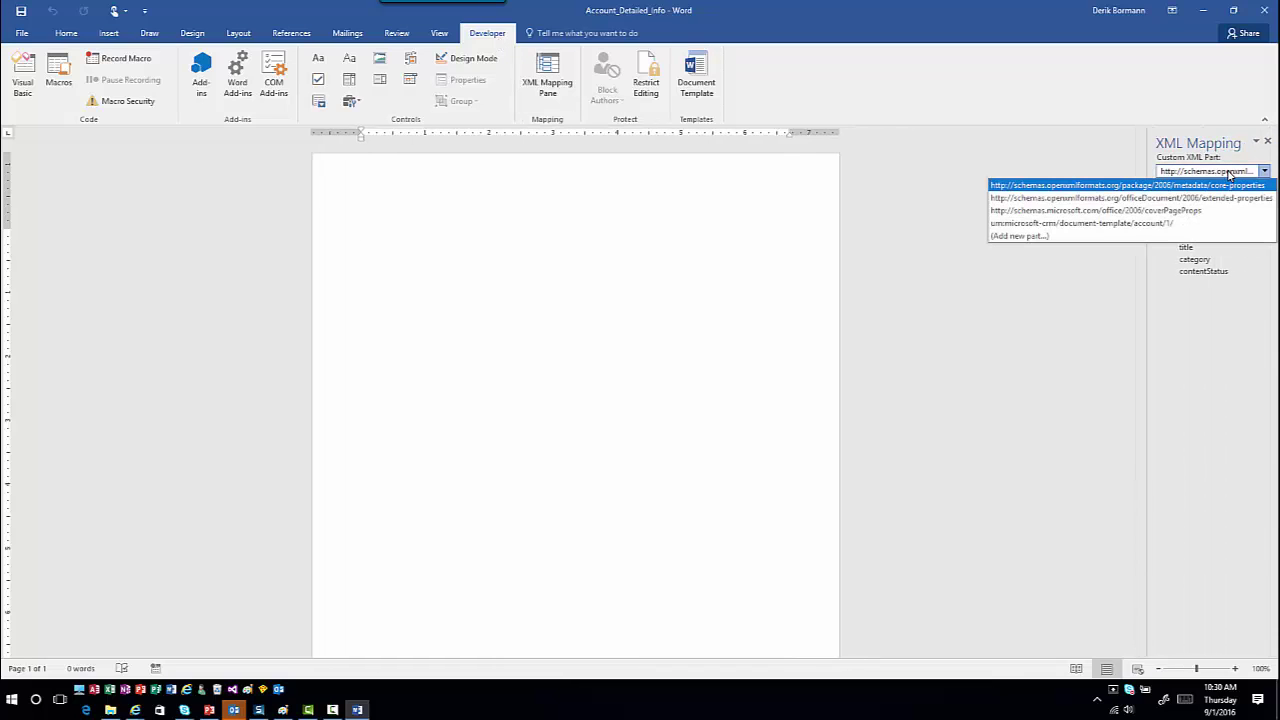
click(1176, 224)
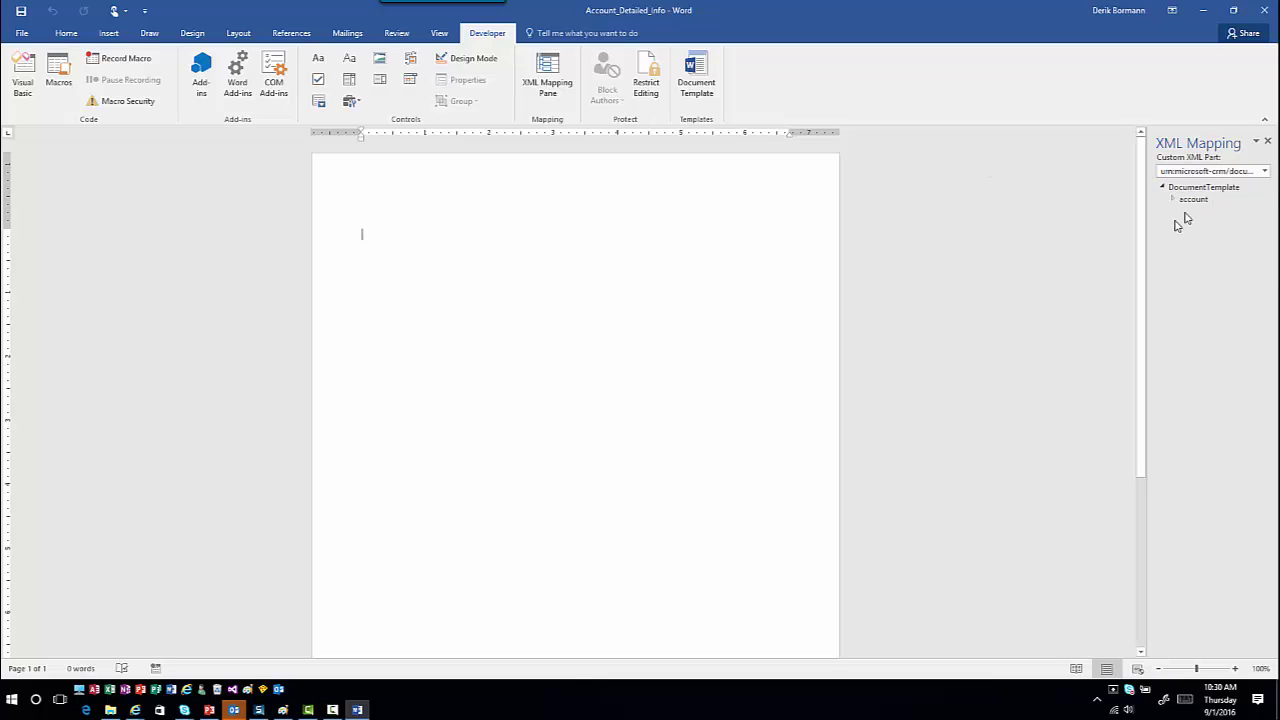
click(1233, 170)
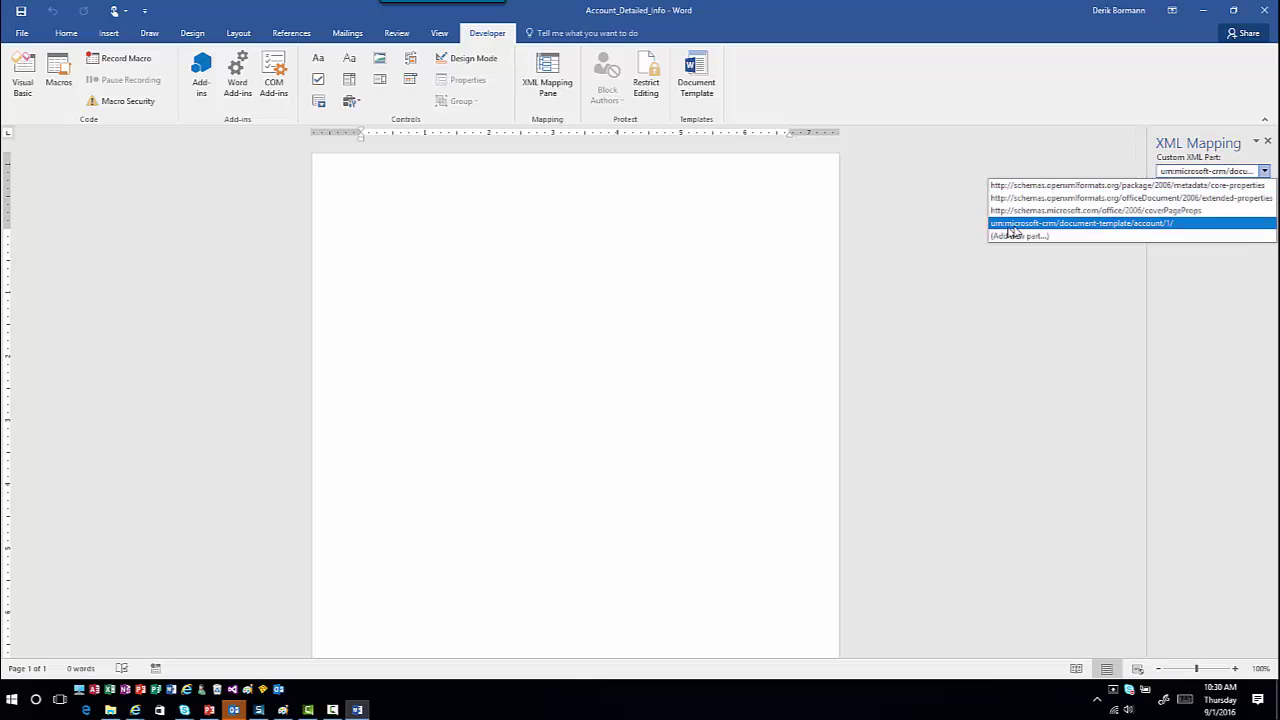
click(1095, 224)
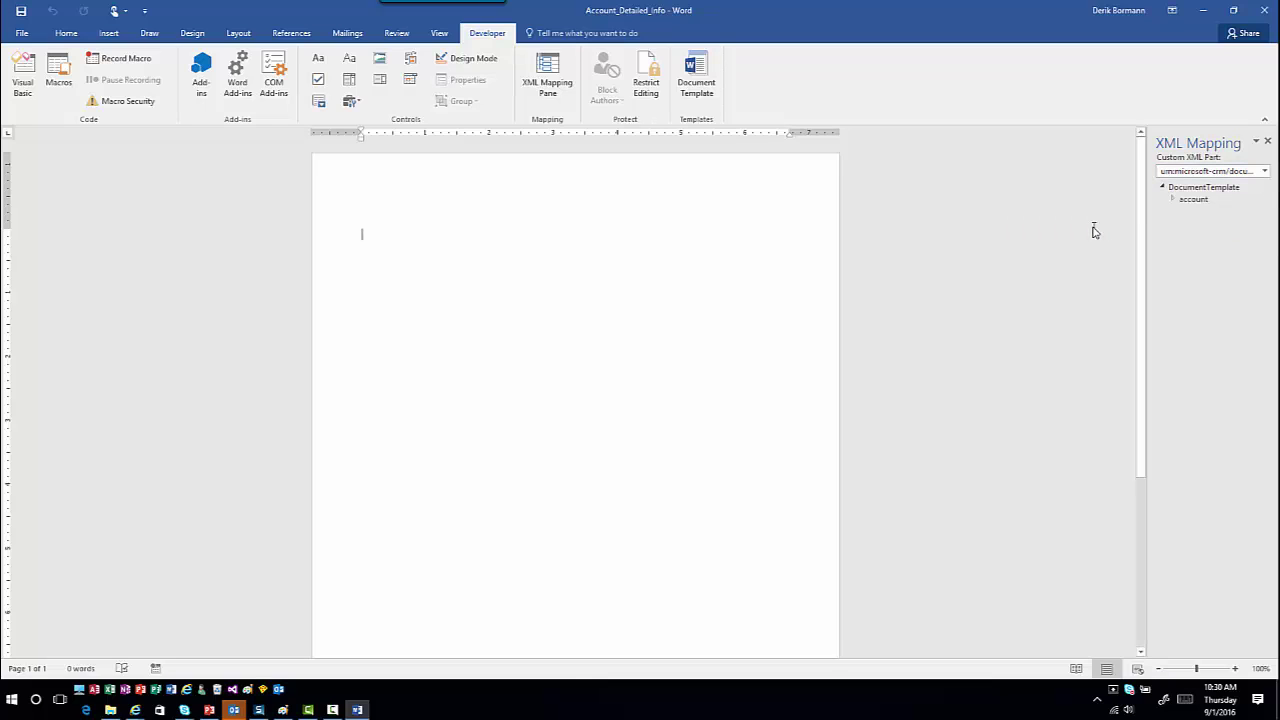
click(1174, 200)
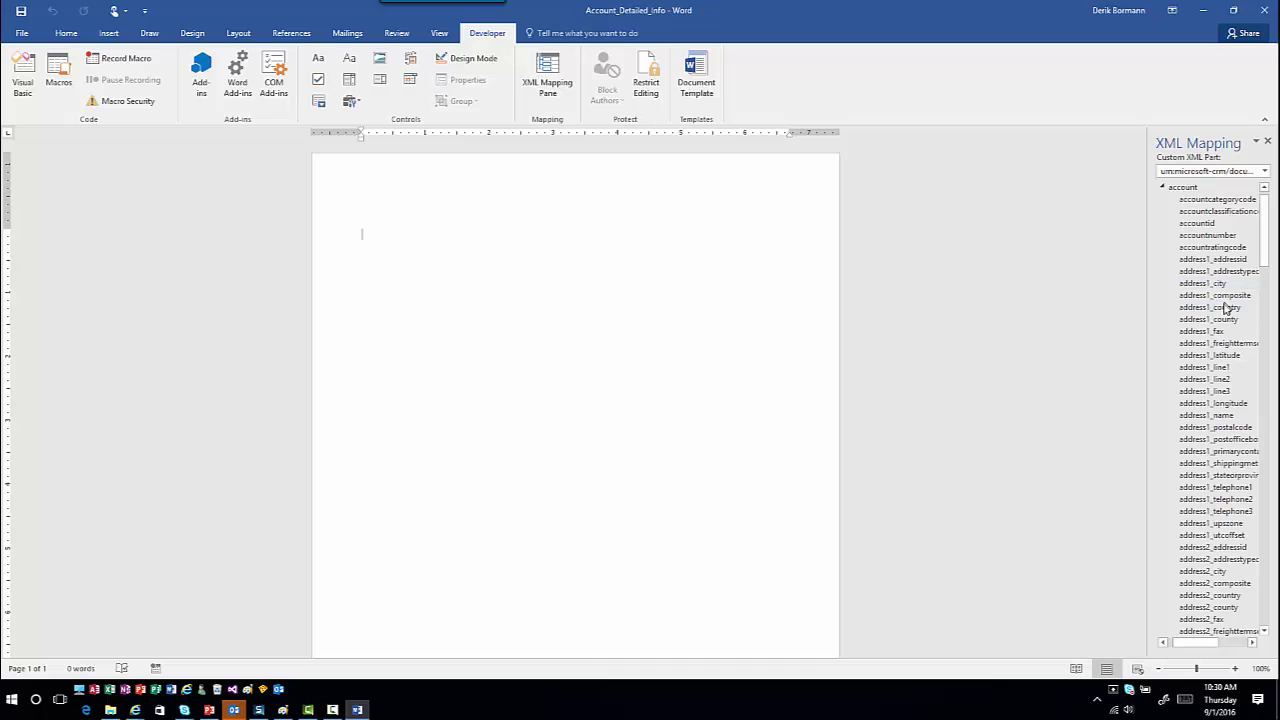
- Insert the account's name field at the start of the document as a plain text content control
scroll(1220, 303, down, 12)
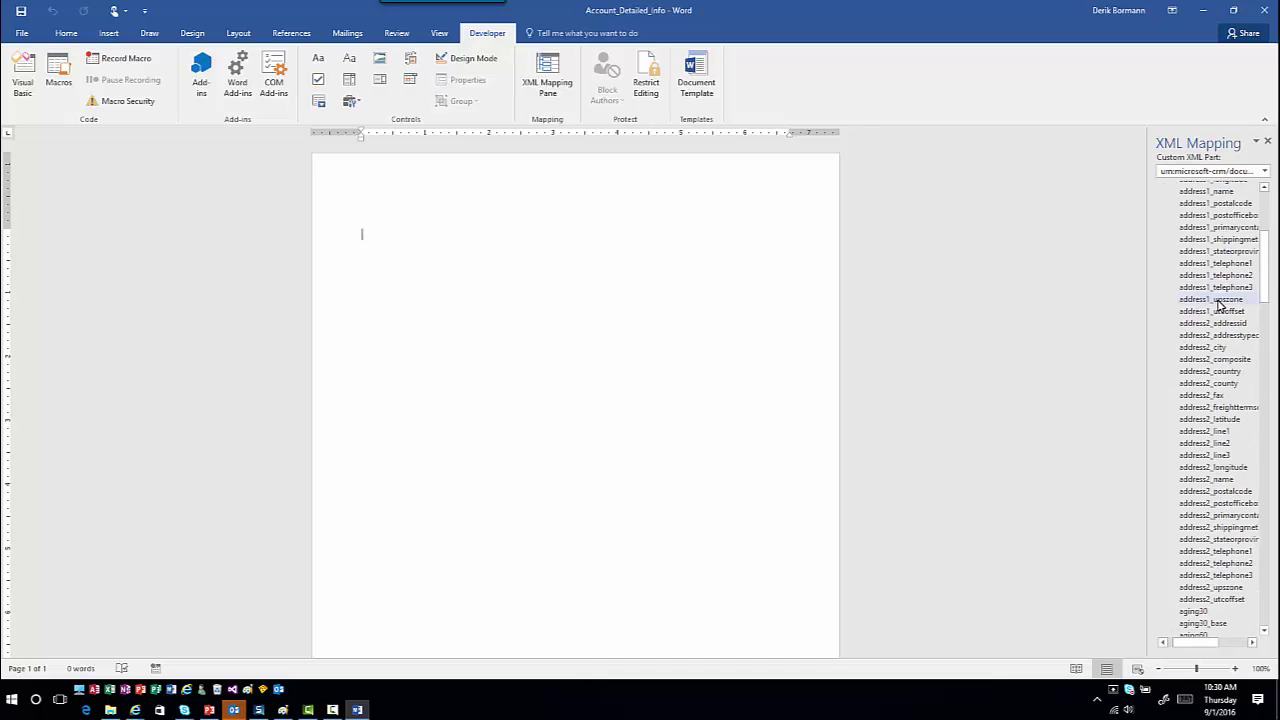
scroll(1218, 312, down, 4)
scroll(1214, 310, up, 16)
scroll(1212, 310, down, 20)
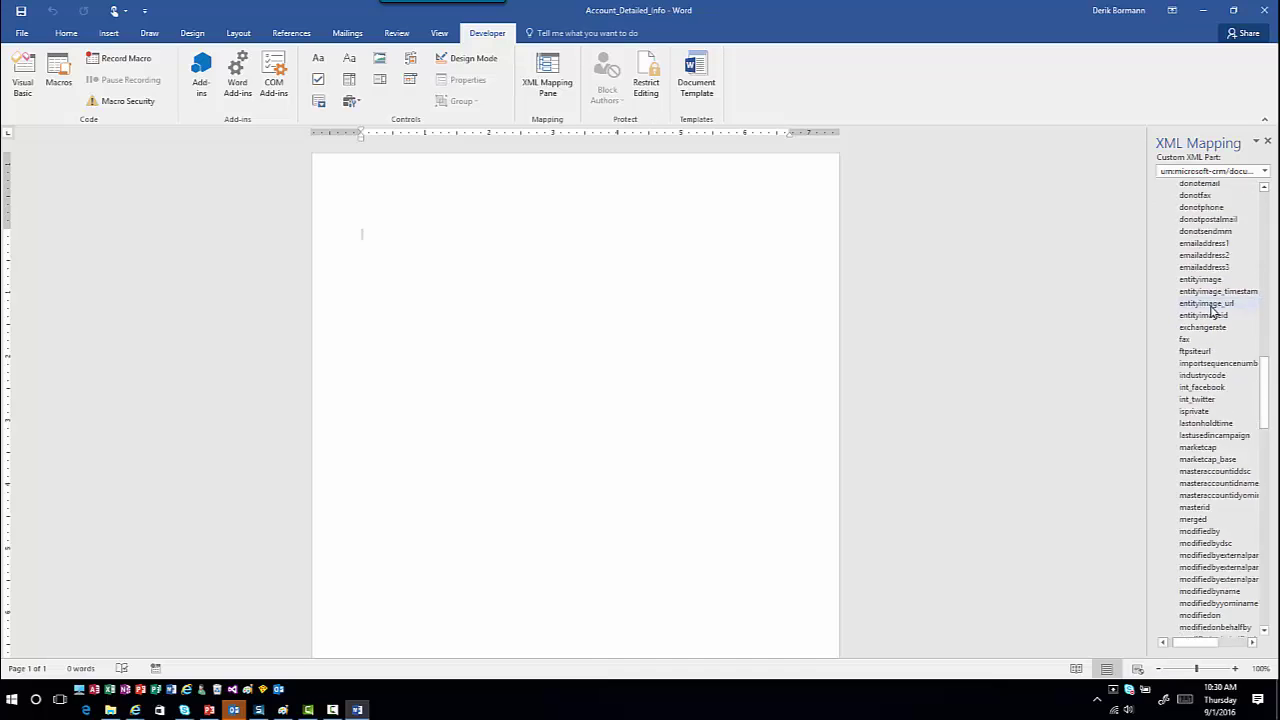
scroll(1212, 315, down, 3)
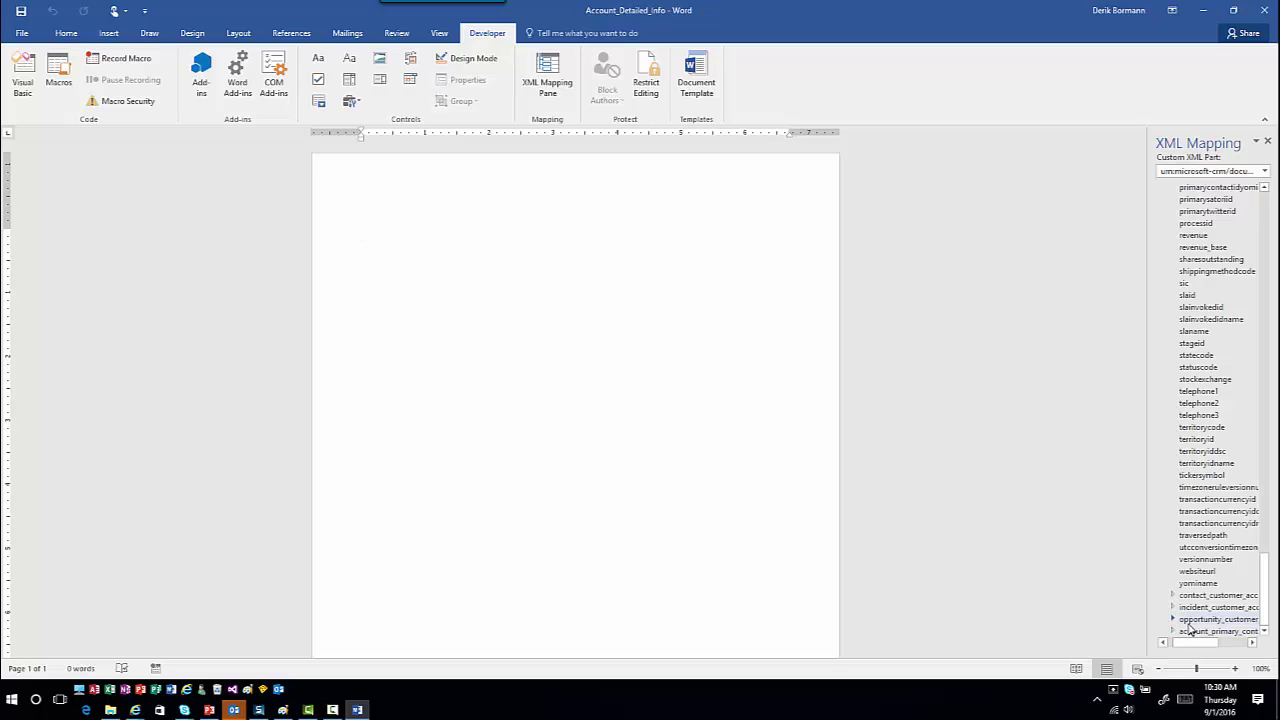
scroll(1202, 390, up, 5)
scroll(1202, 385, up, 5)
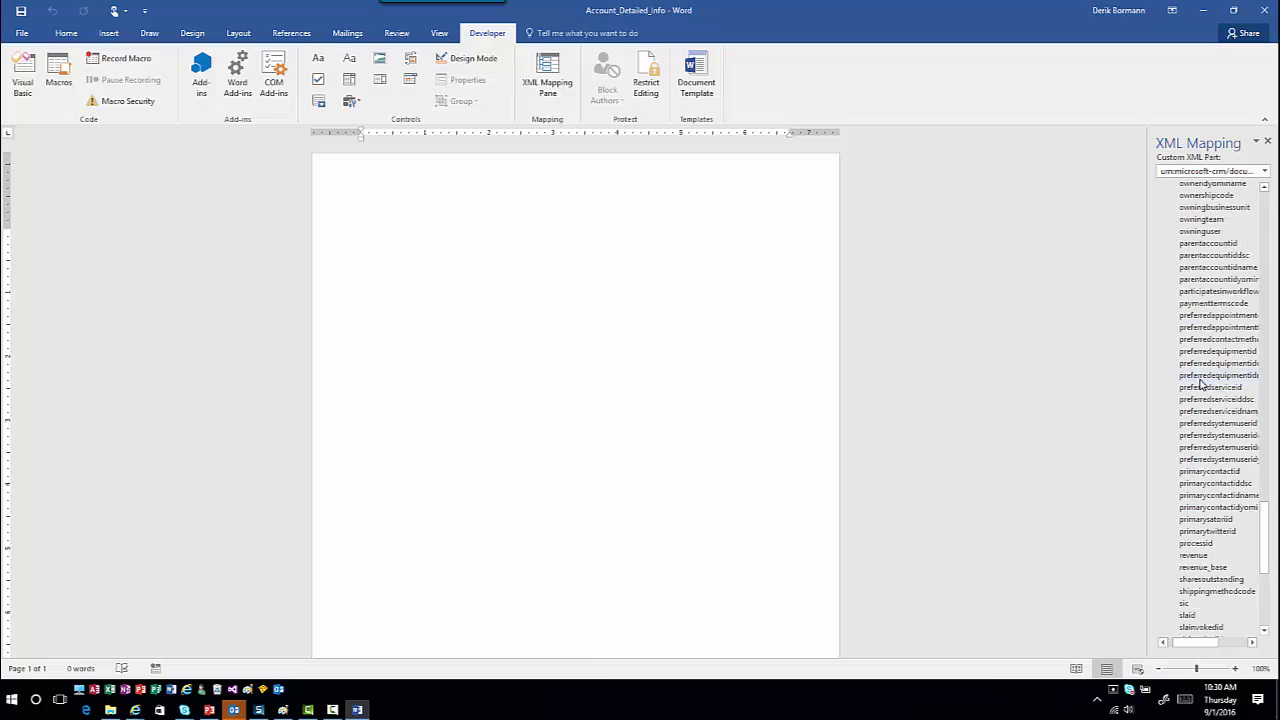
scroll(1202, 381, up, 10)
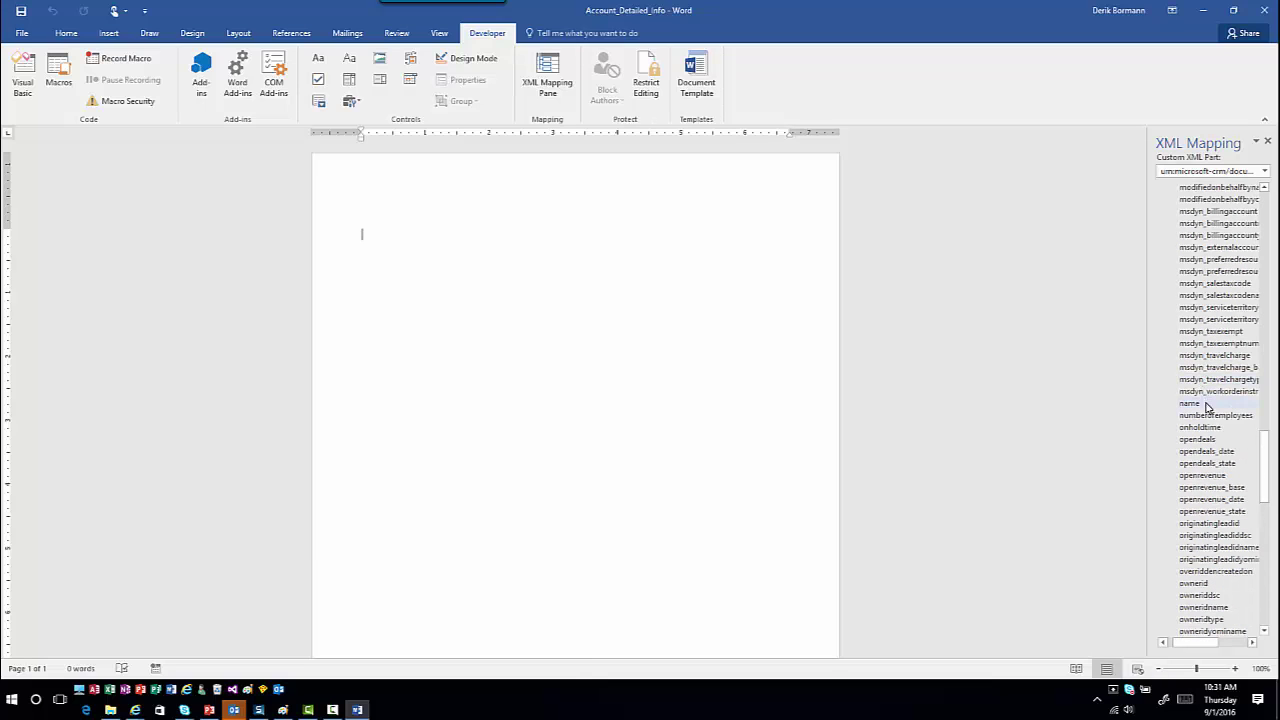
right_click(1205, 404)
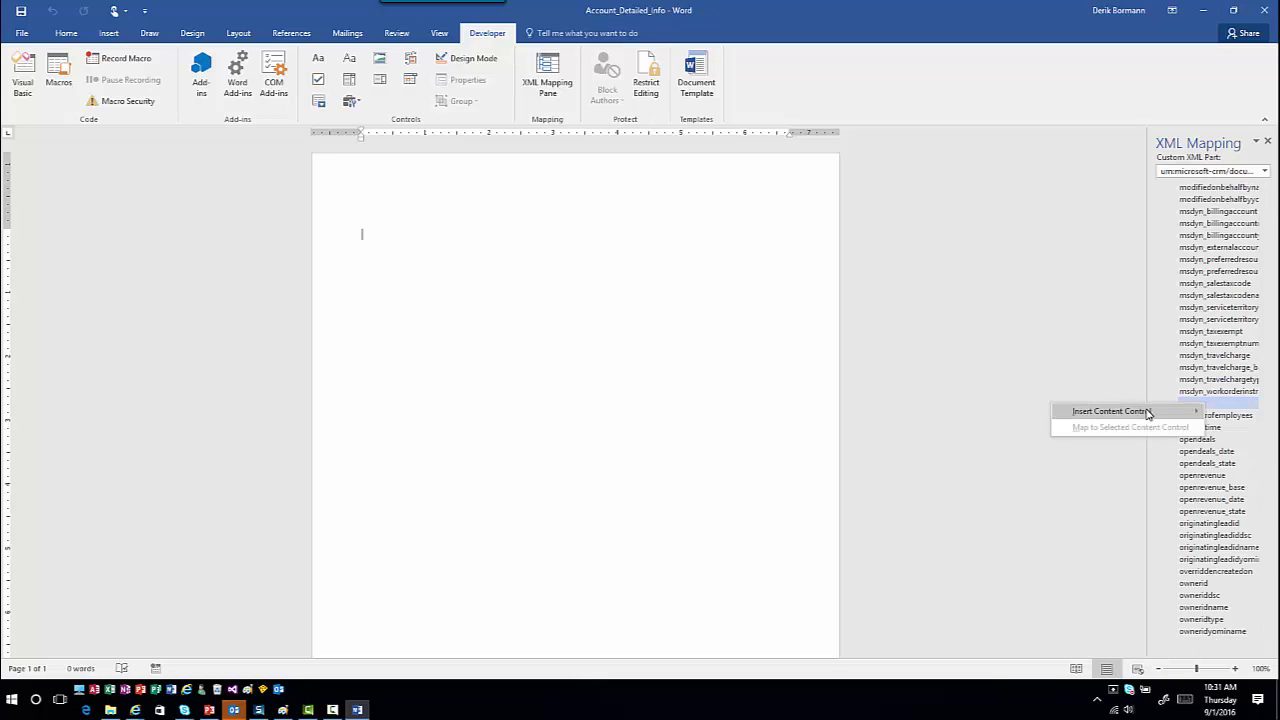
mouse_move(1148, 413)
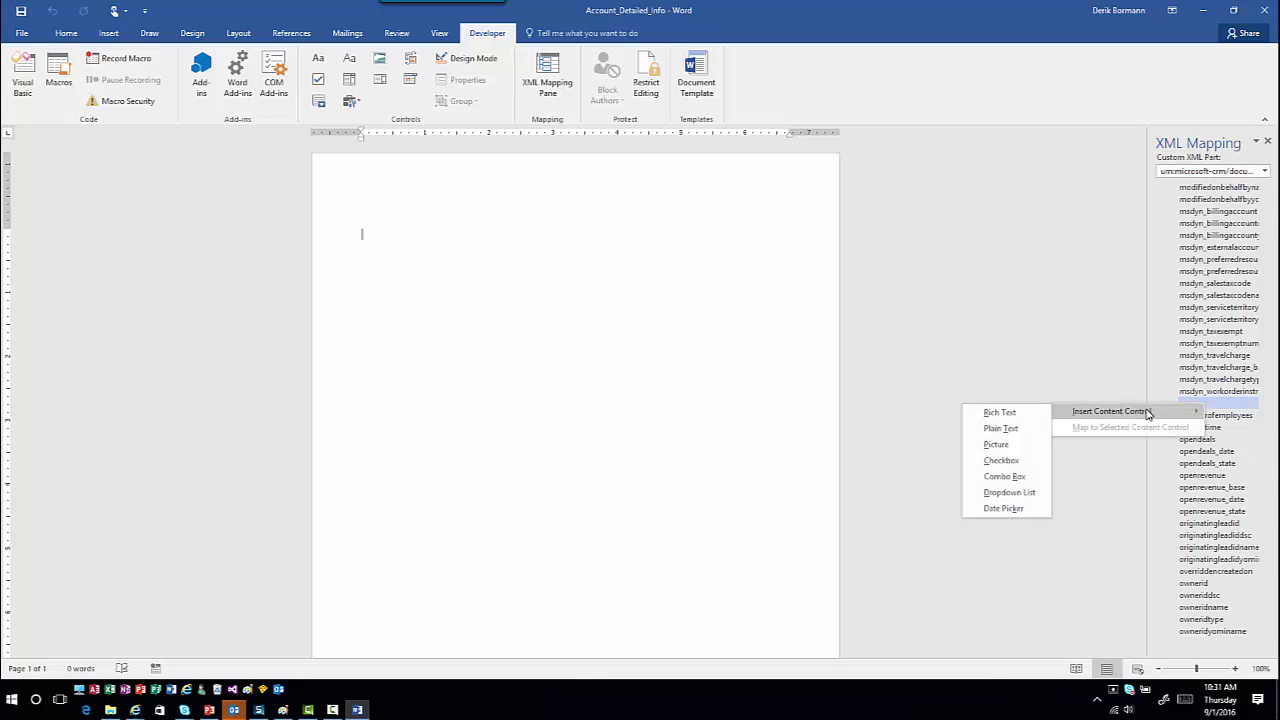
click(1000, 433)
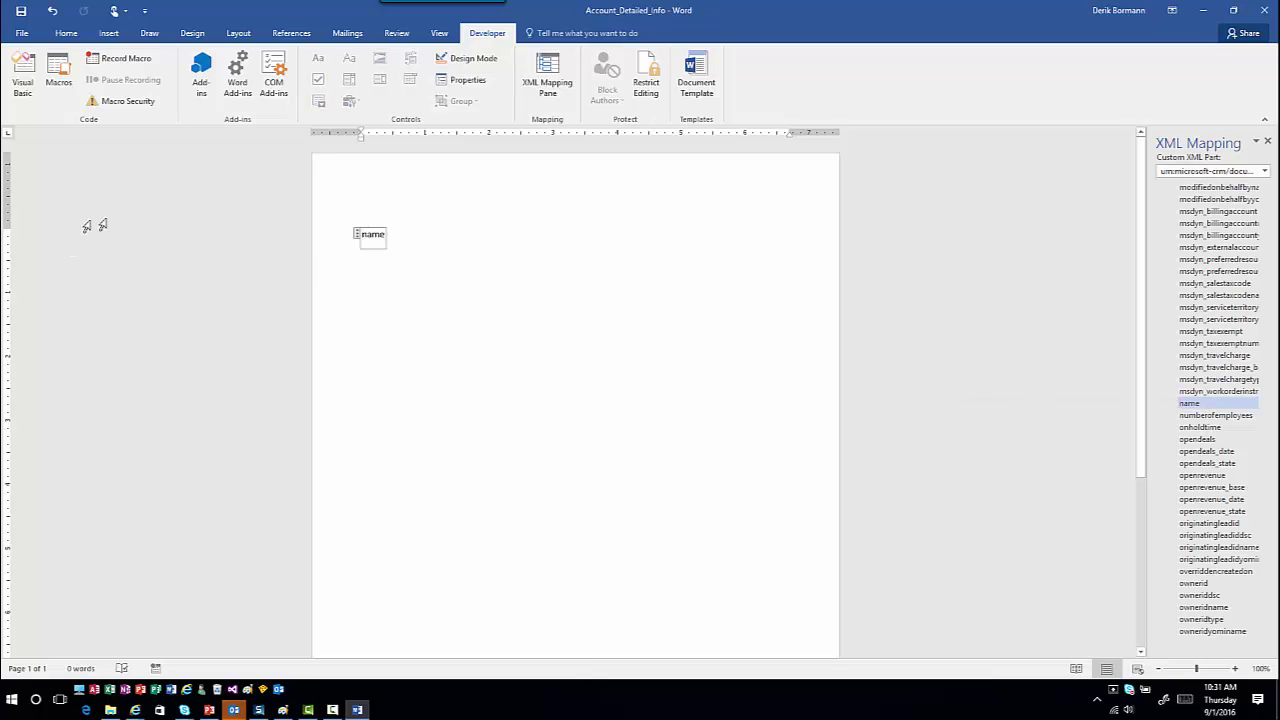
- Add the label "Contacts:" below the name content control, leaving a blank line between them
click(414, 244)
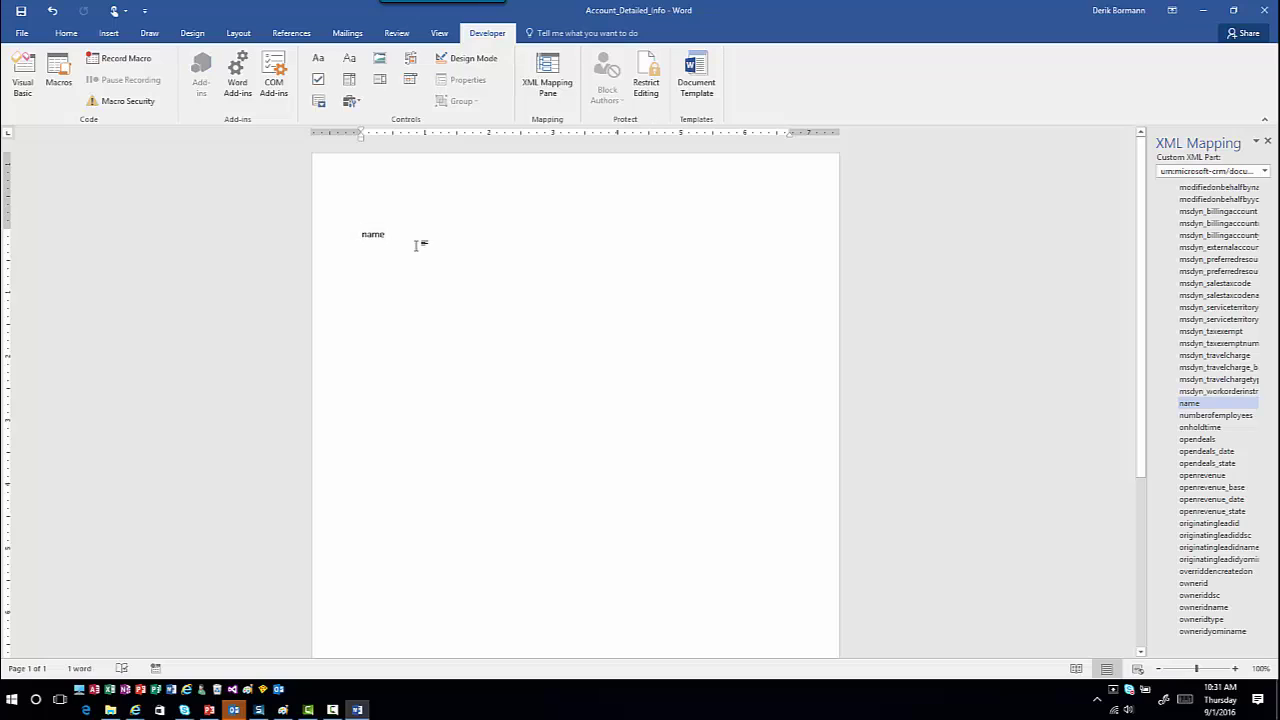
key(Return)
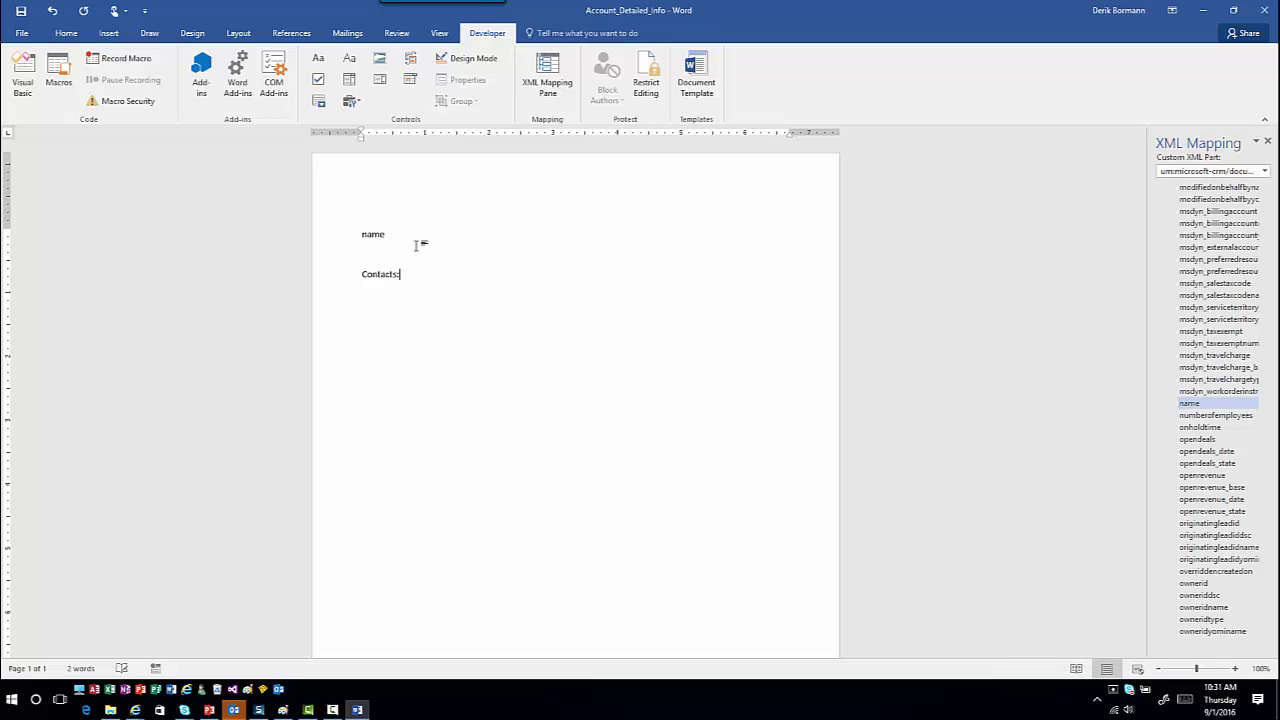
- Insert a table with three columns and one row on a new line below the "Contacts:" label
click(106, 34)
click(142, 78)
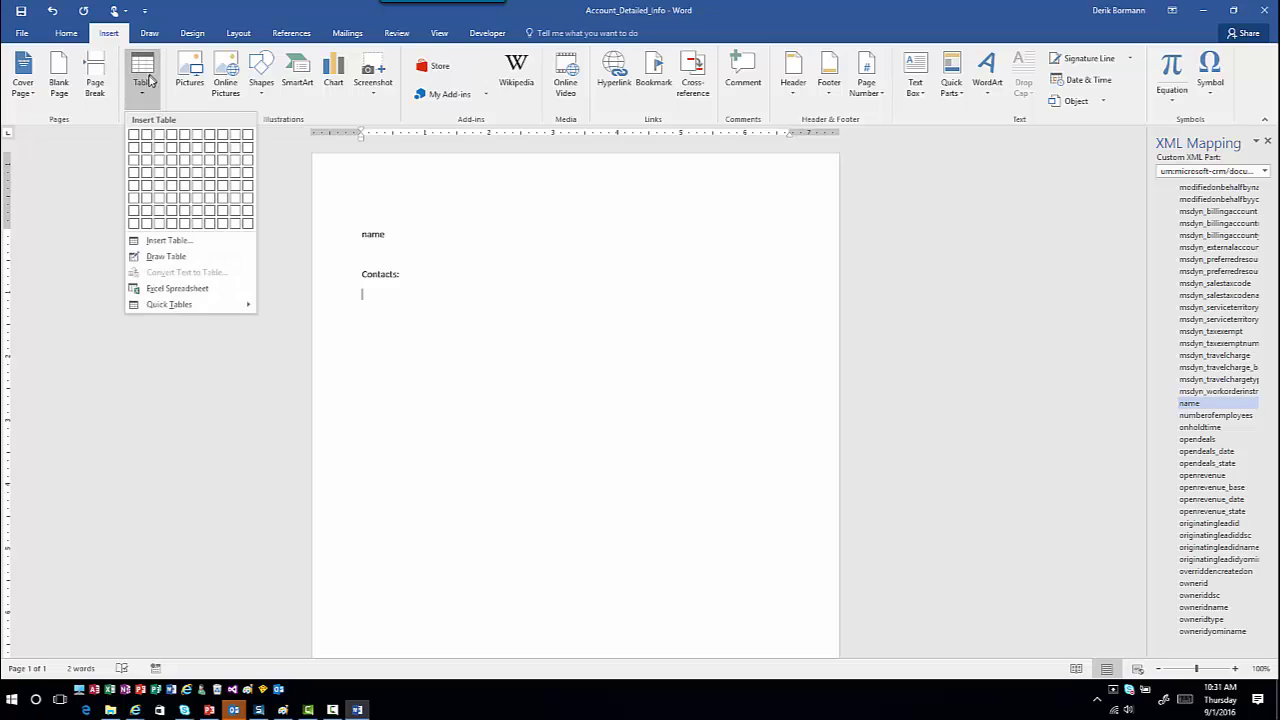
click(158, 135)
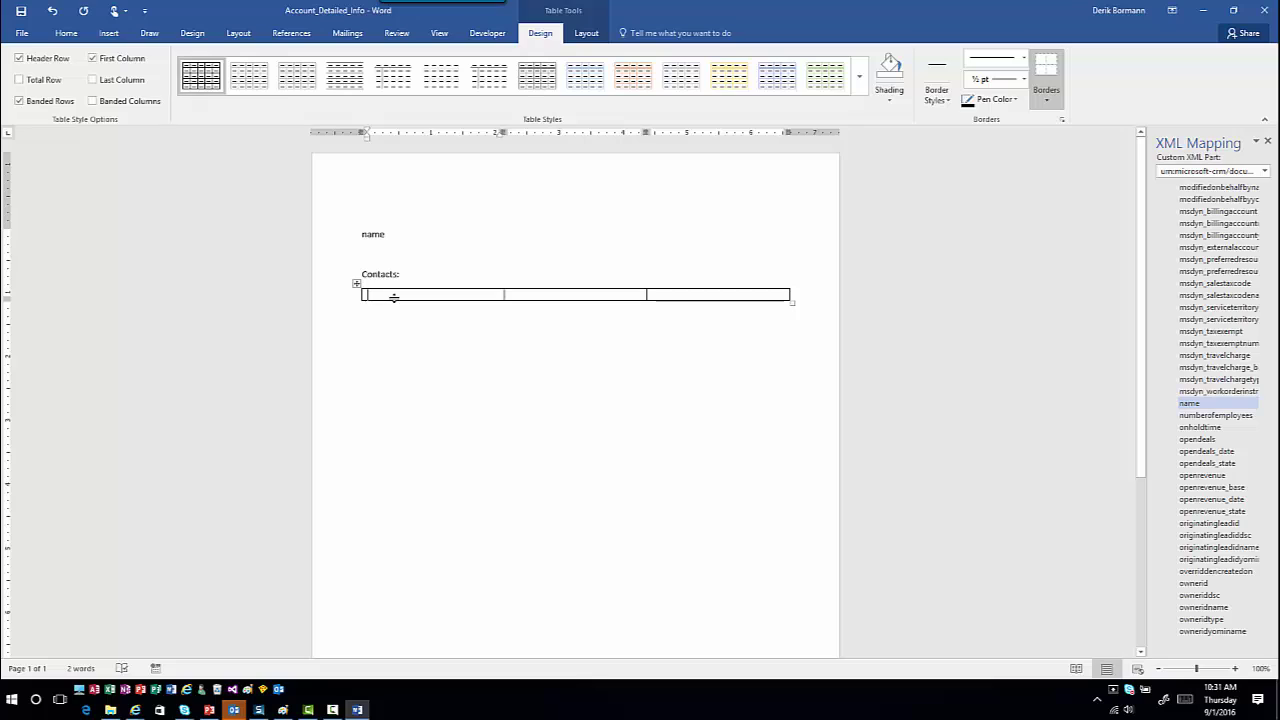
- Enter the column headings "Full Name:", "Phone:" and "Email:" in the table and add an empty second row
text(Full Name:)
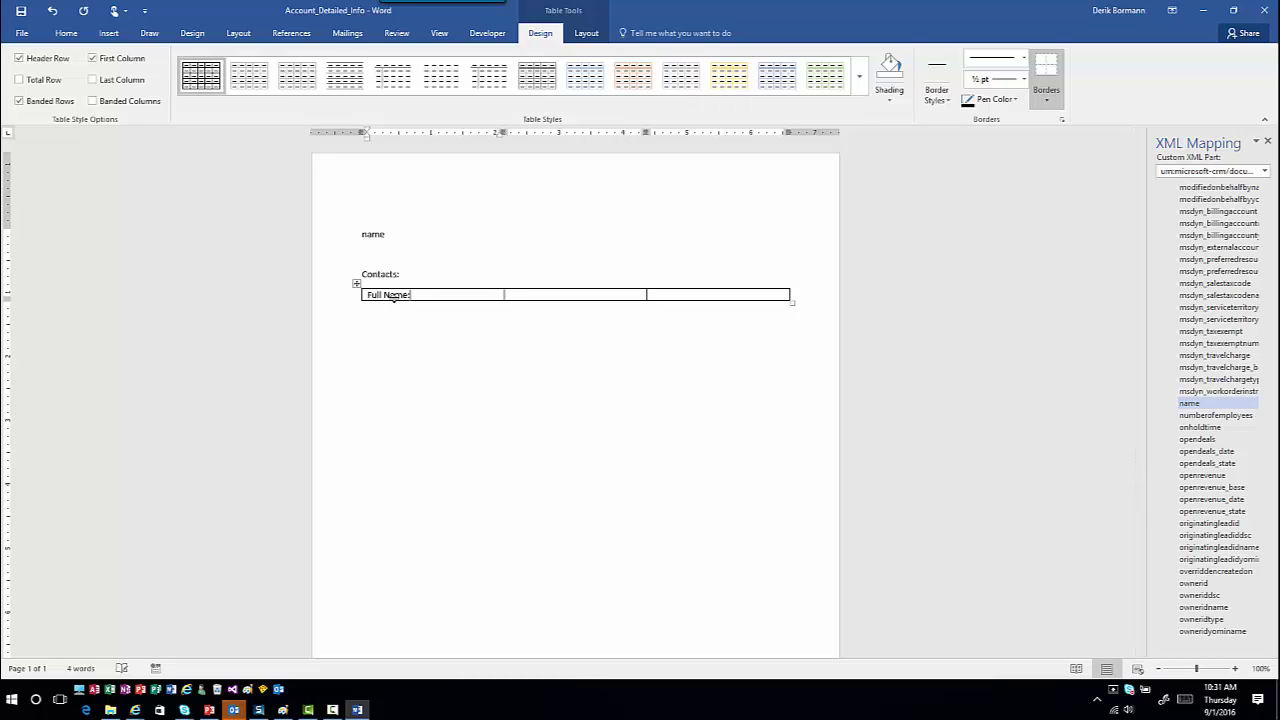
key(Tab)
text(Phone:)
key(Tab)
key(Tab)
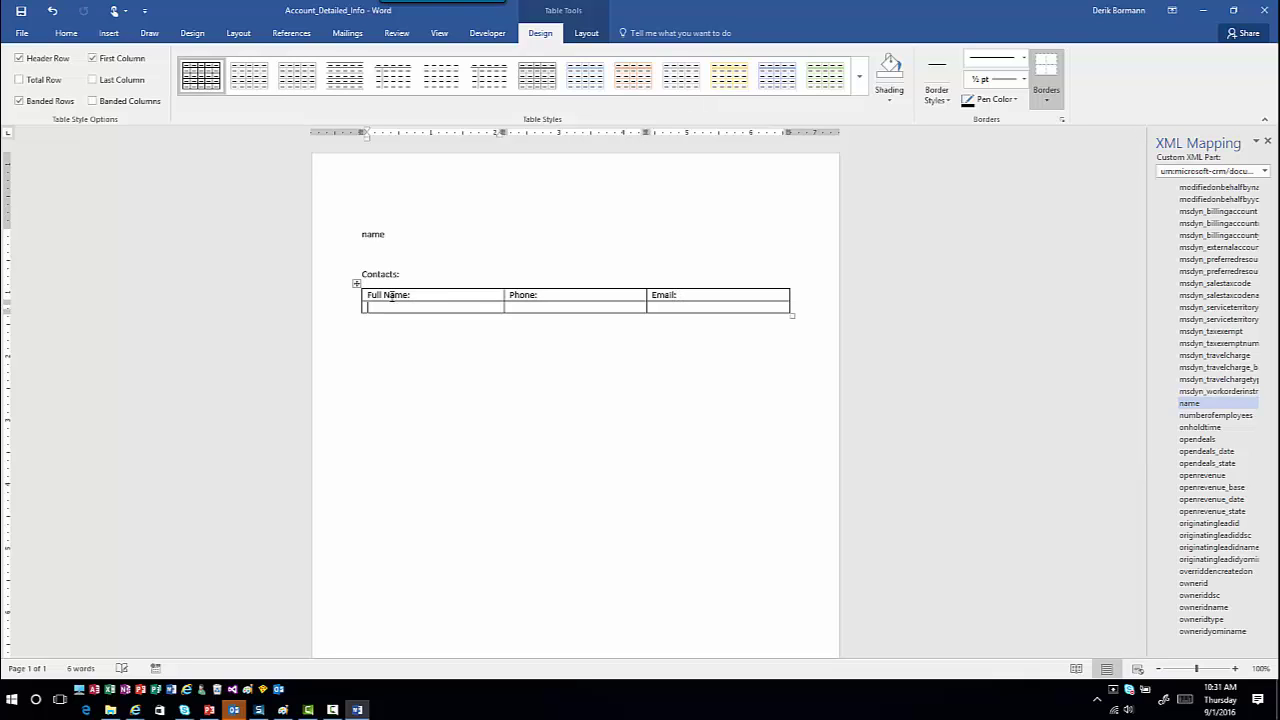
- Expand the contact_customer_accounts relationship node at the end of the account's mapped fields
scroll(1190, 331, up, 2)
scroll(1190, 331, up, 10)
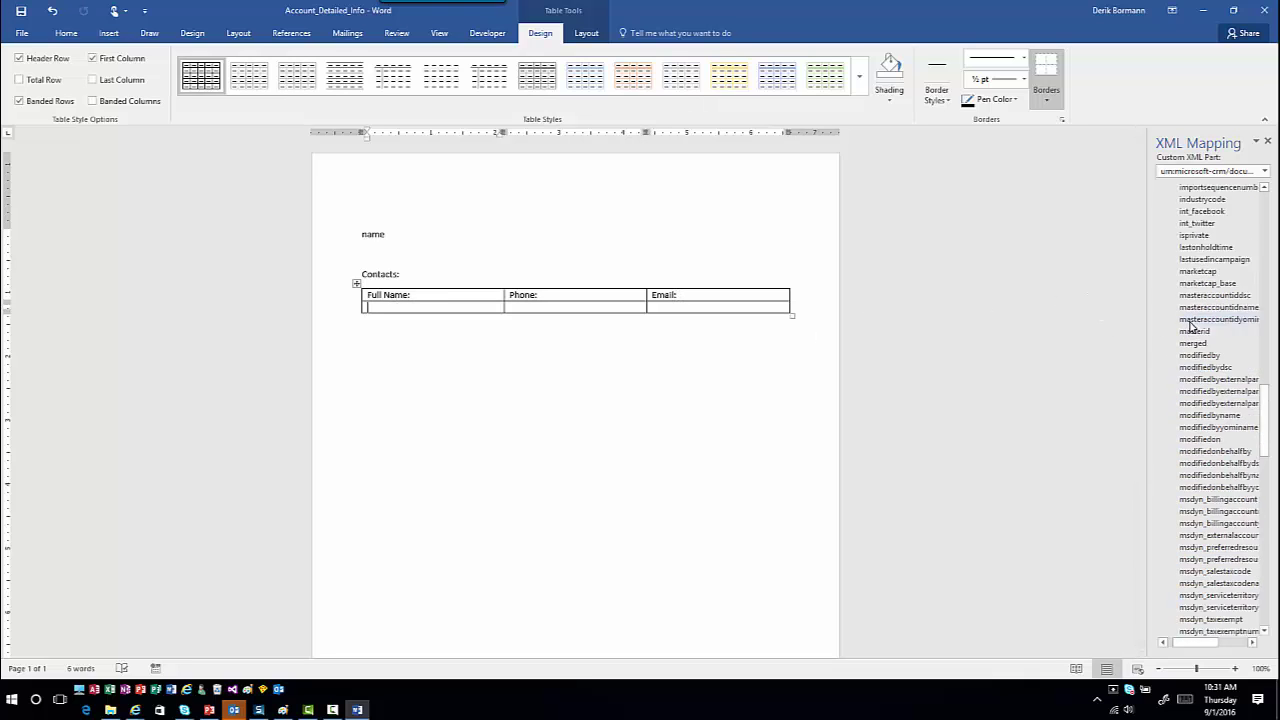
scroll(1190, 318, up, 5)
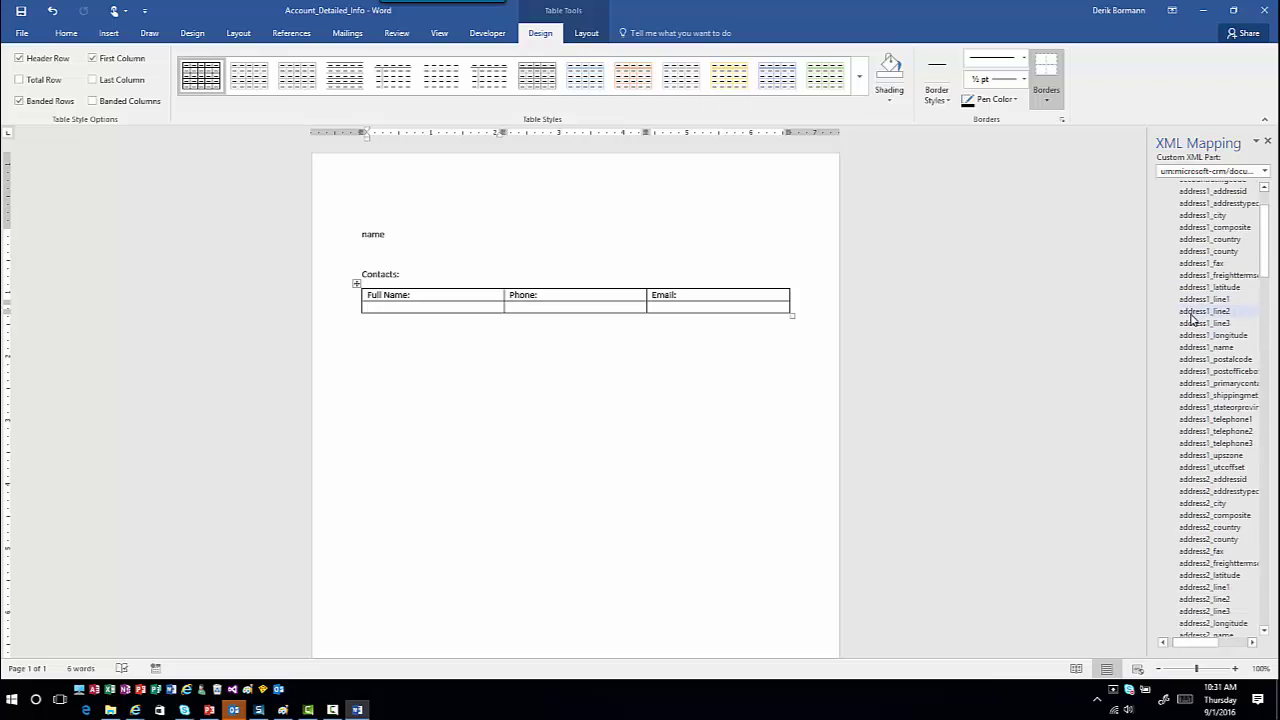
scroll(1205, 316, down, 10)
scroll(1205, 316, down, 15)
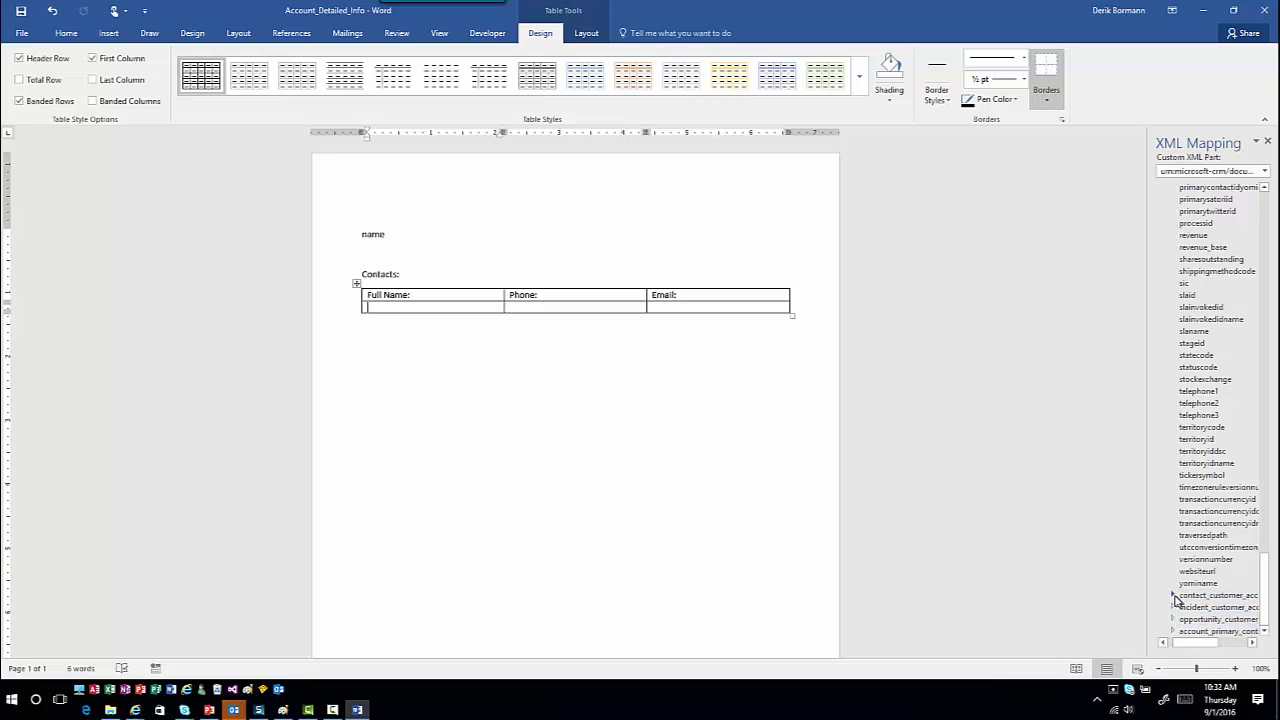
click(1174, 597)
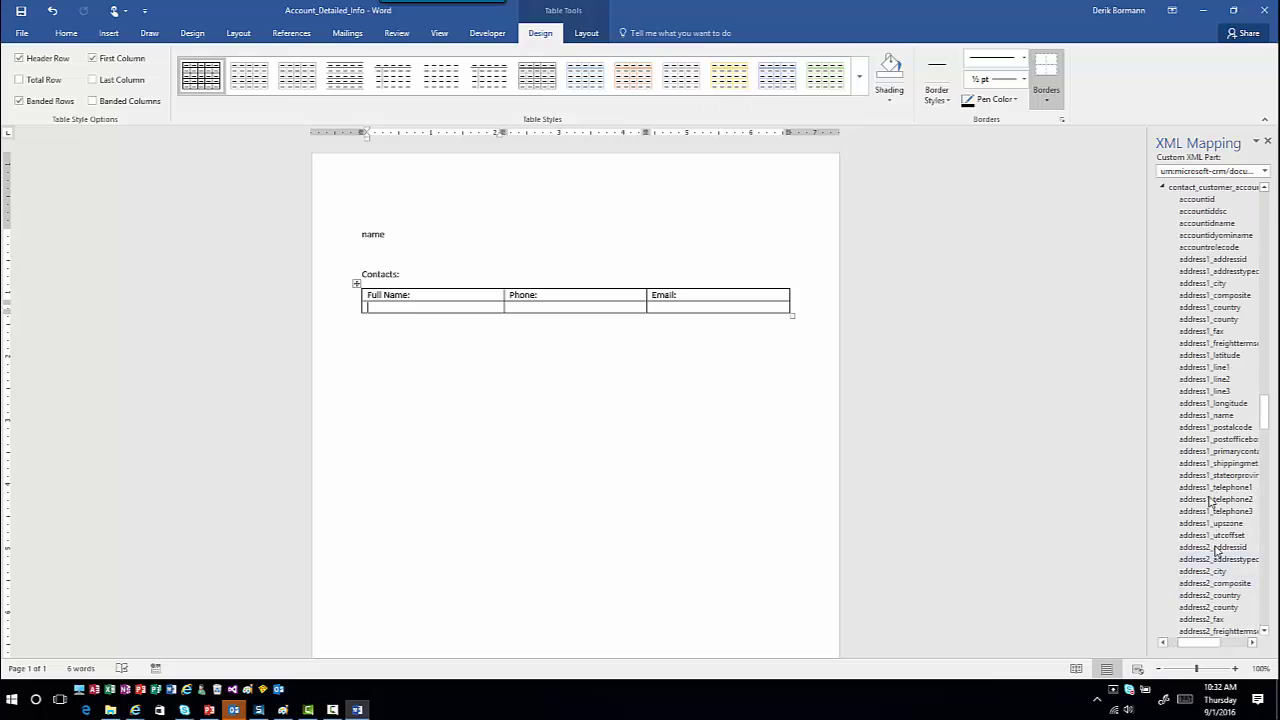
- Insert the contact's fullname field as a plain text content control in the cell below "Full Name:"
scroll(1200, 363, down, 20)
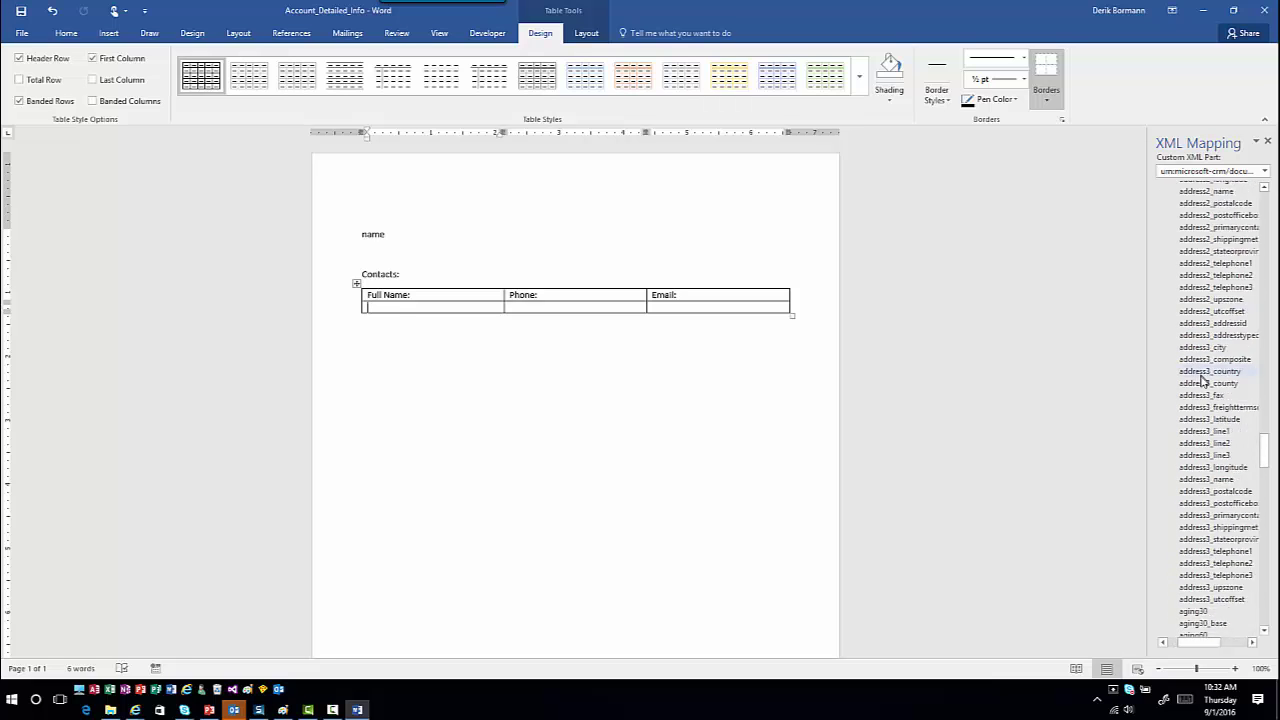
scroll(1203, 380, down, 6)
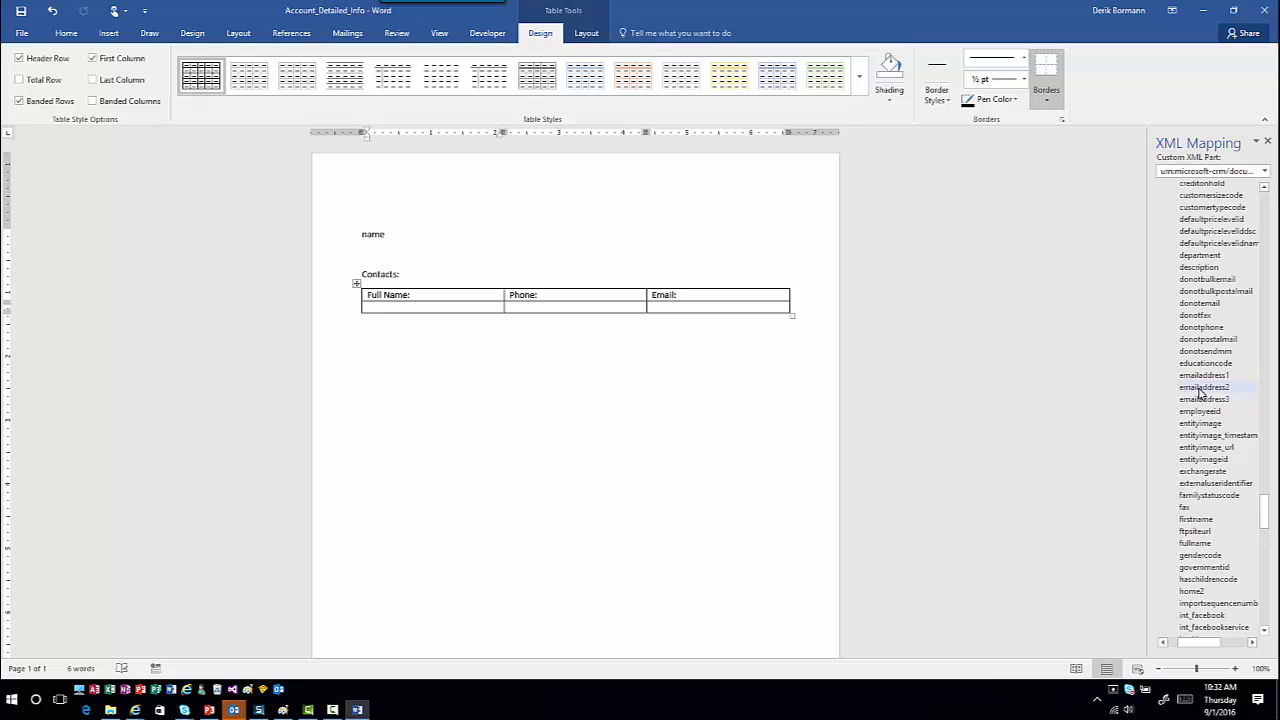
right_click(1228, 549)
mouse_move(1186, 556)
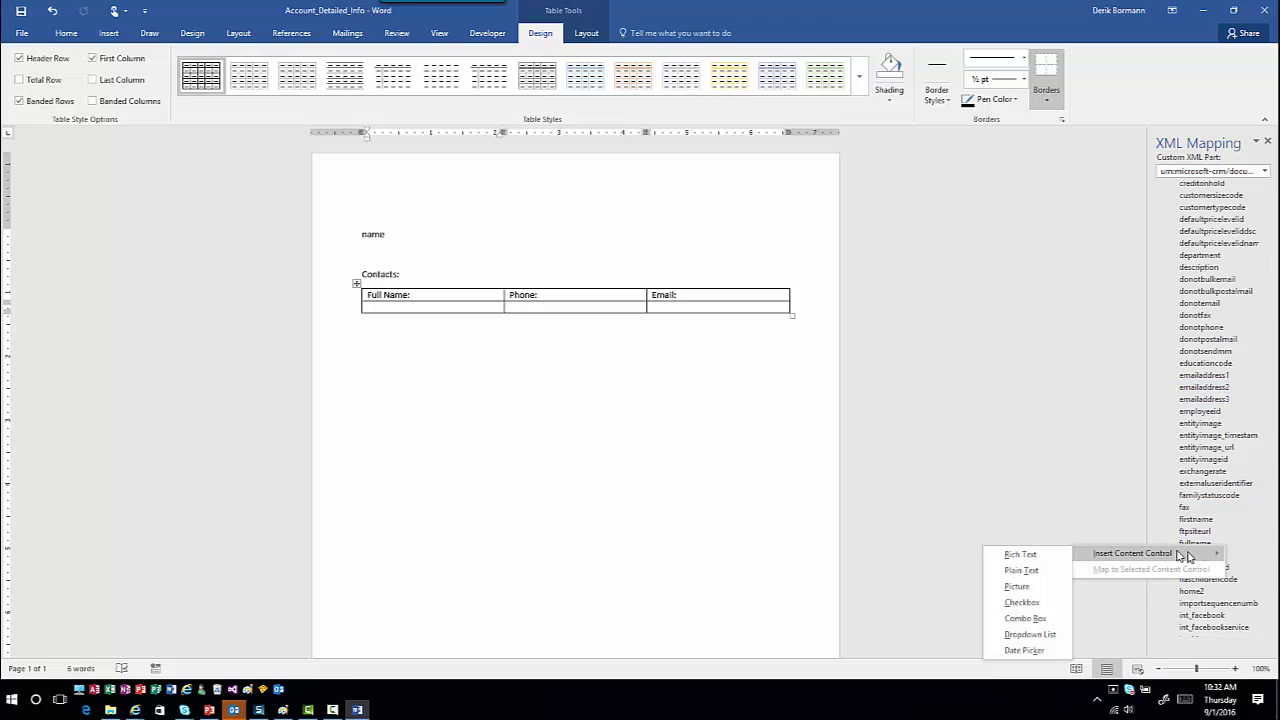
click(1024, 570)
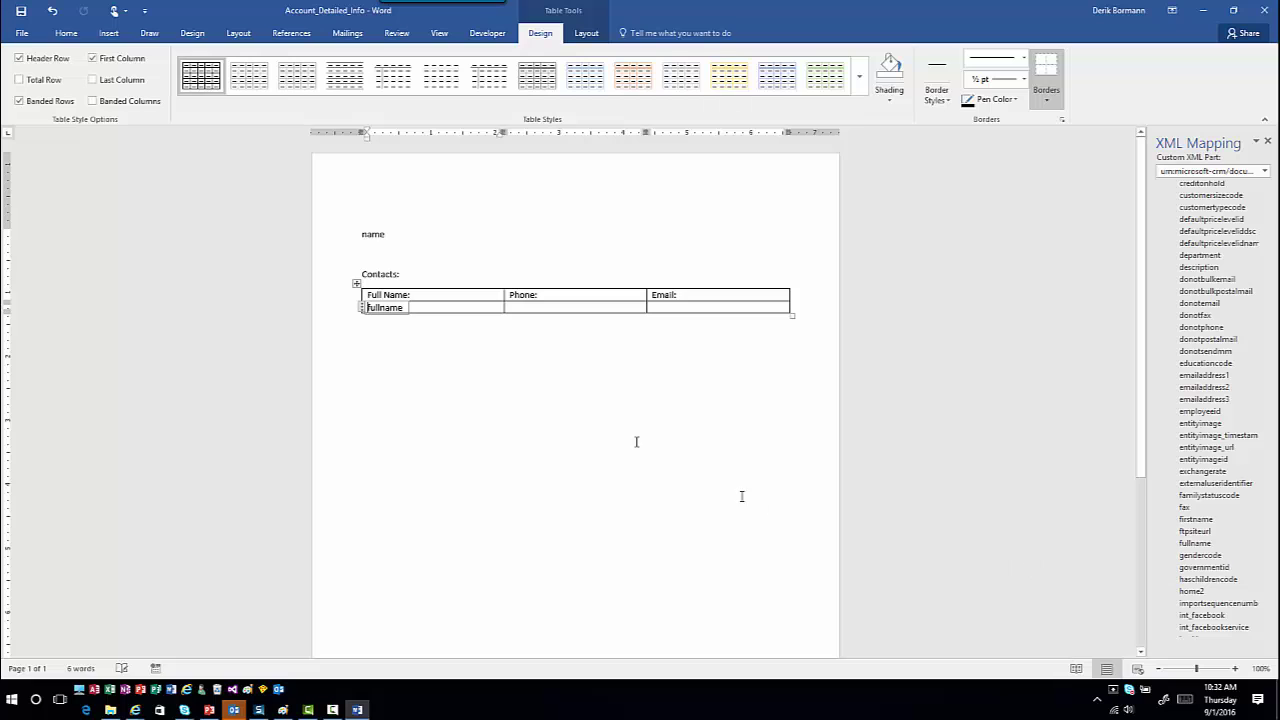
- Insert the contact's telephone1 field as a plain text content control in the cell below "Phone:"
scroll(1213, 565, down, 10)
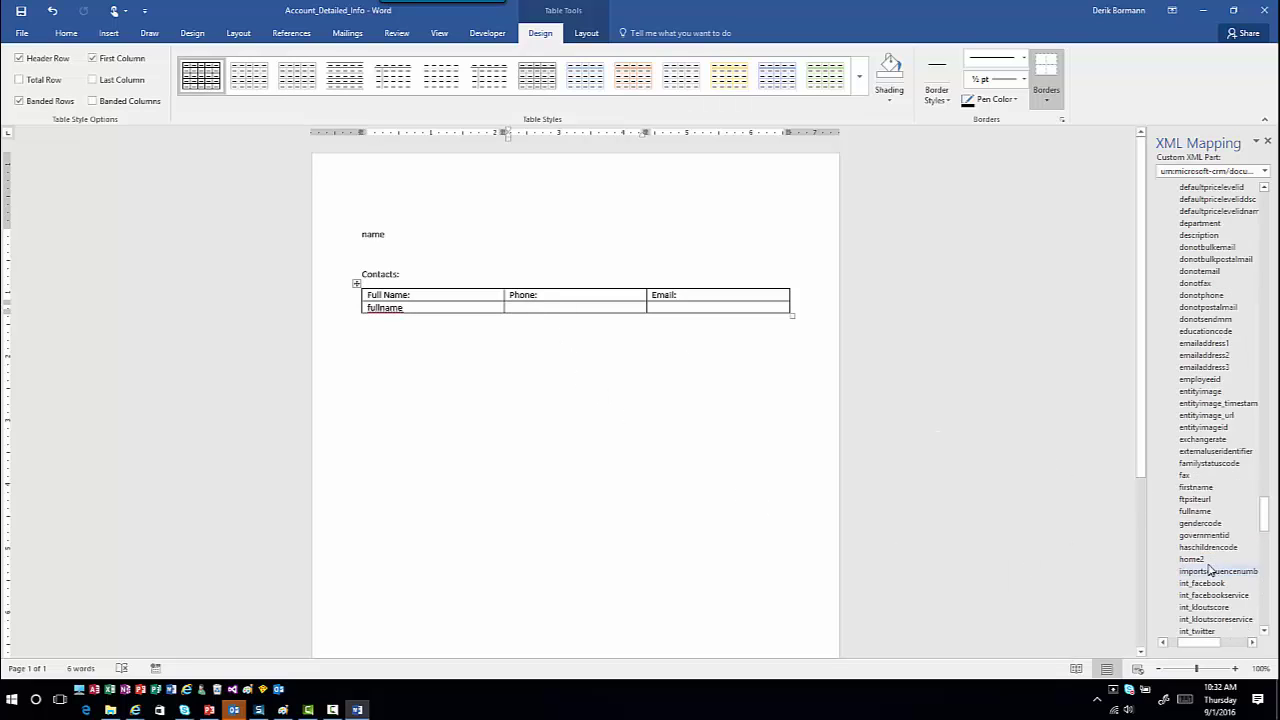
scroll(1213, 565, down, 12)
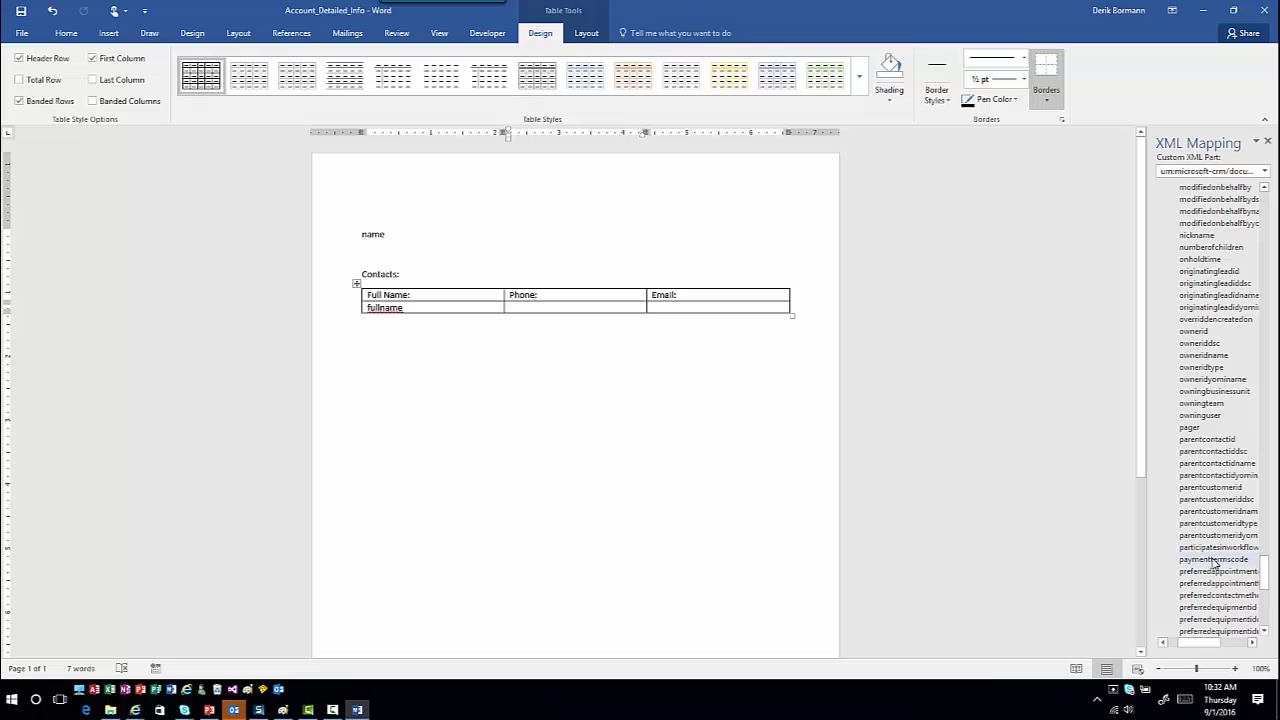
scroll(1215, 566, down, 3)
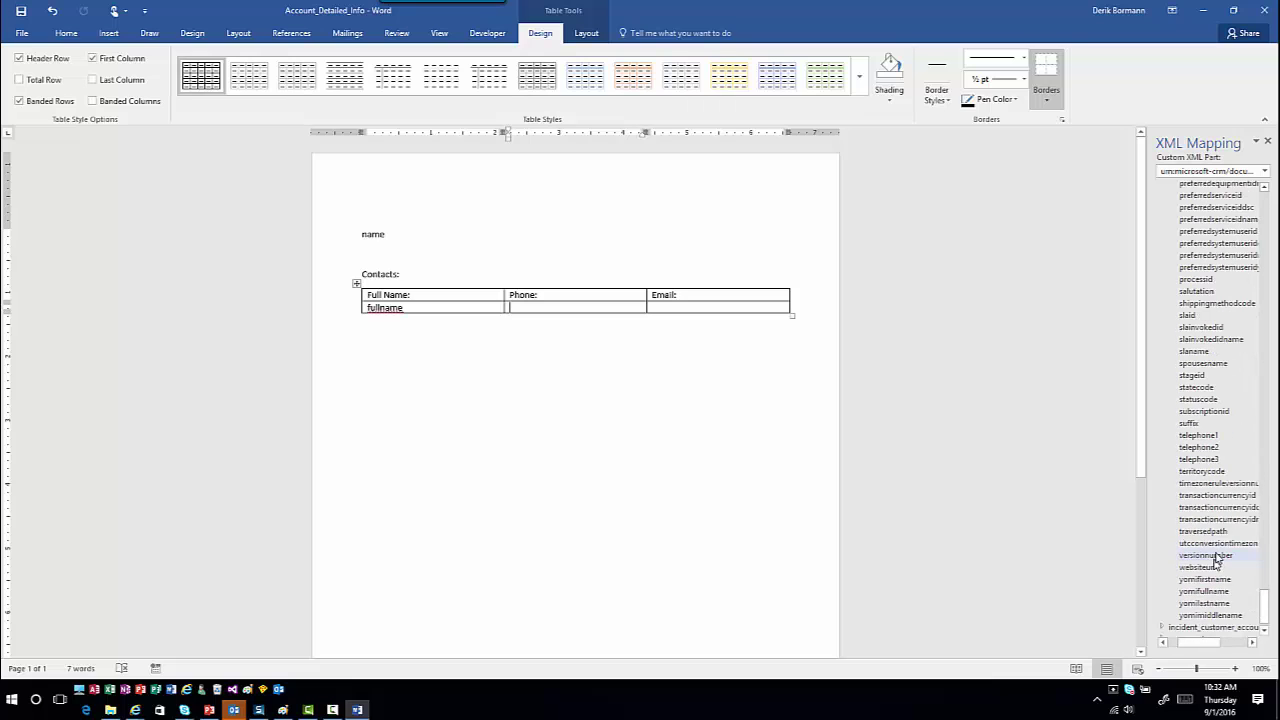
right_click(1190, 447)
mouse_move(1148, 452)
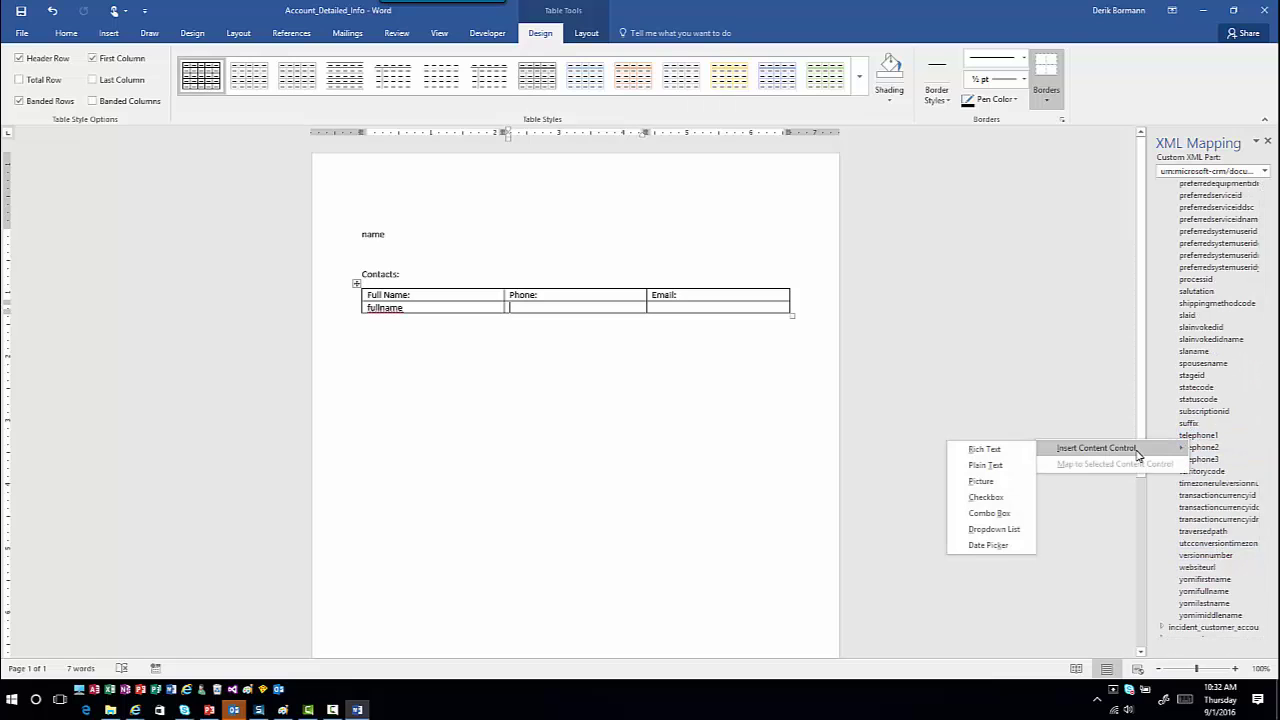
click(1006, 467)
- Insert the contact's emailaddress1 field as a plain text content control in the cell below "Email:"
scroll(1214, 420, up, 15)
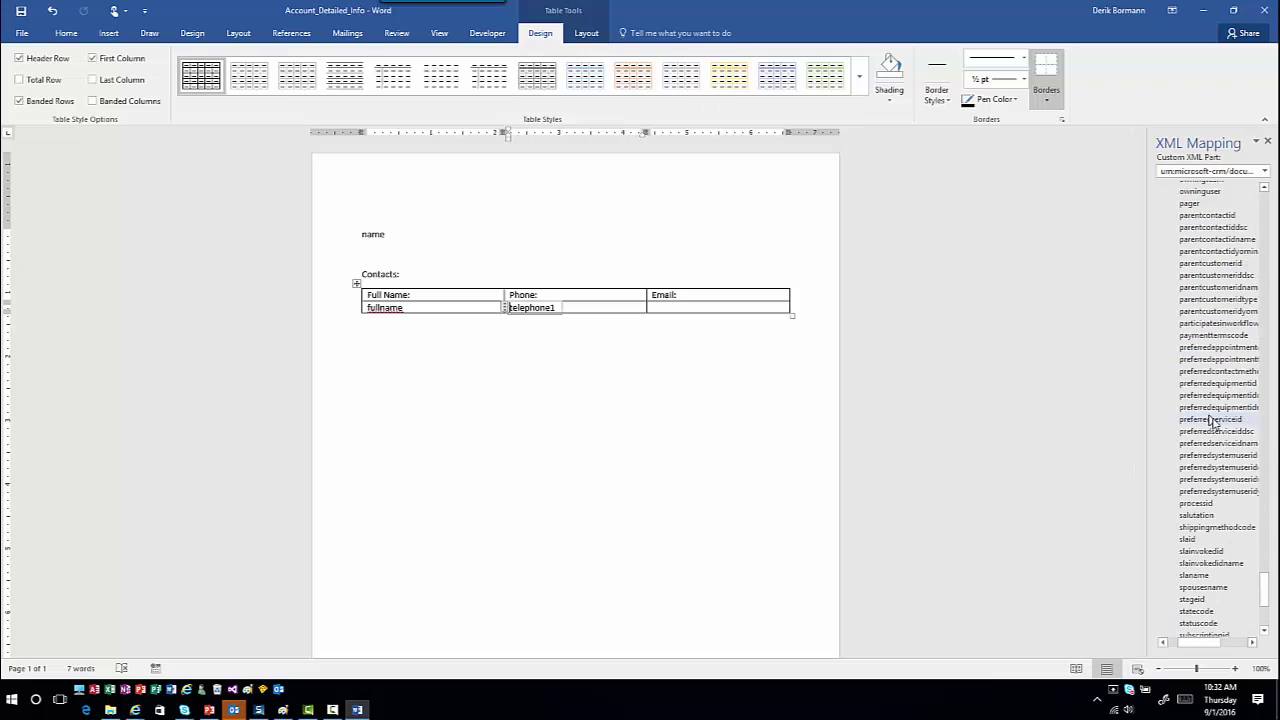
scroll(1214, 420, up, 9)
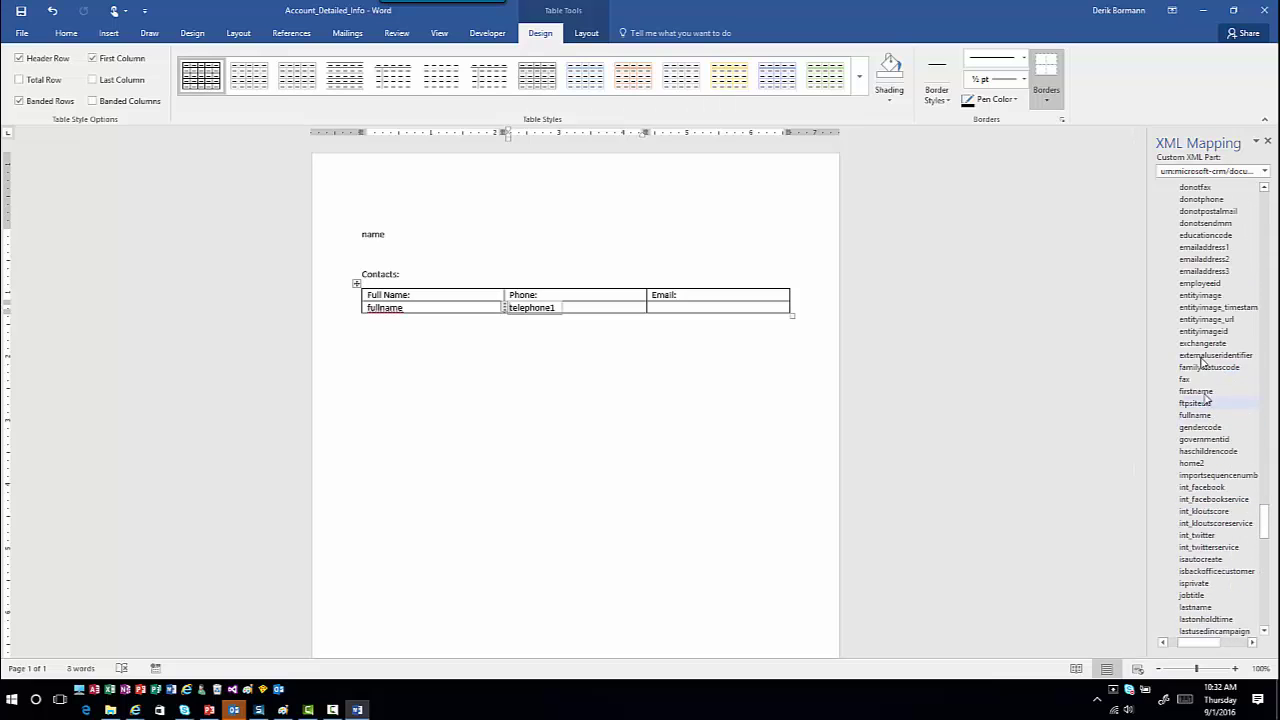
right_click(1197, 249)
mouse_move(1124, 262)
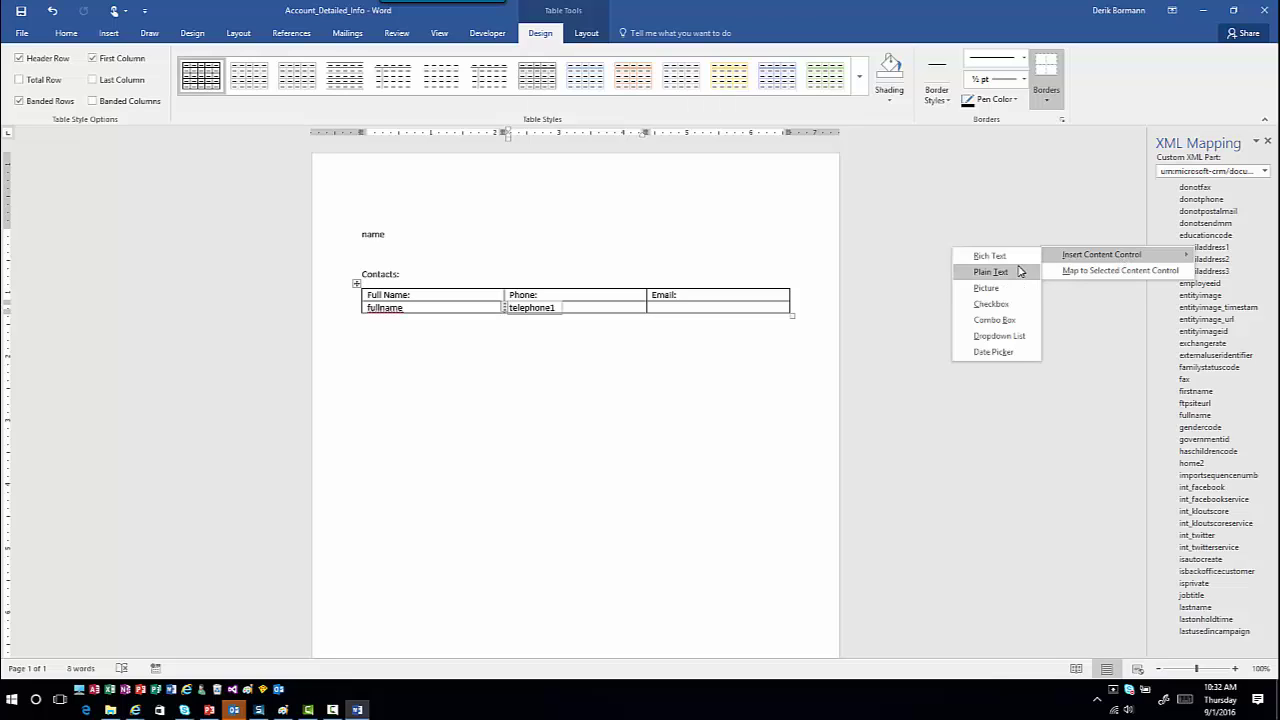
click(690, 308)
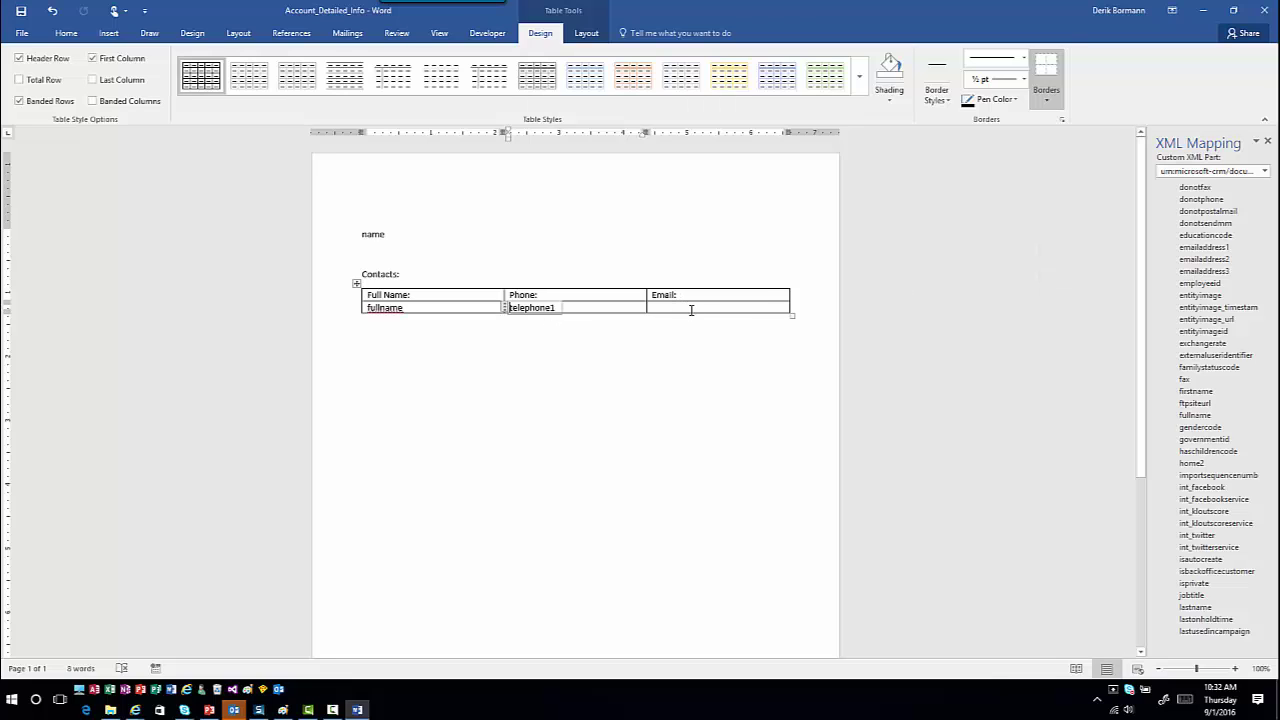
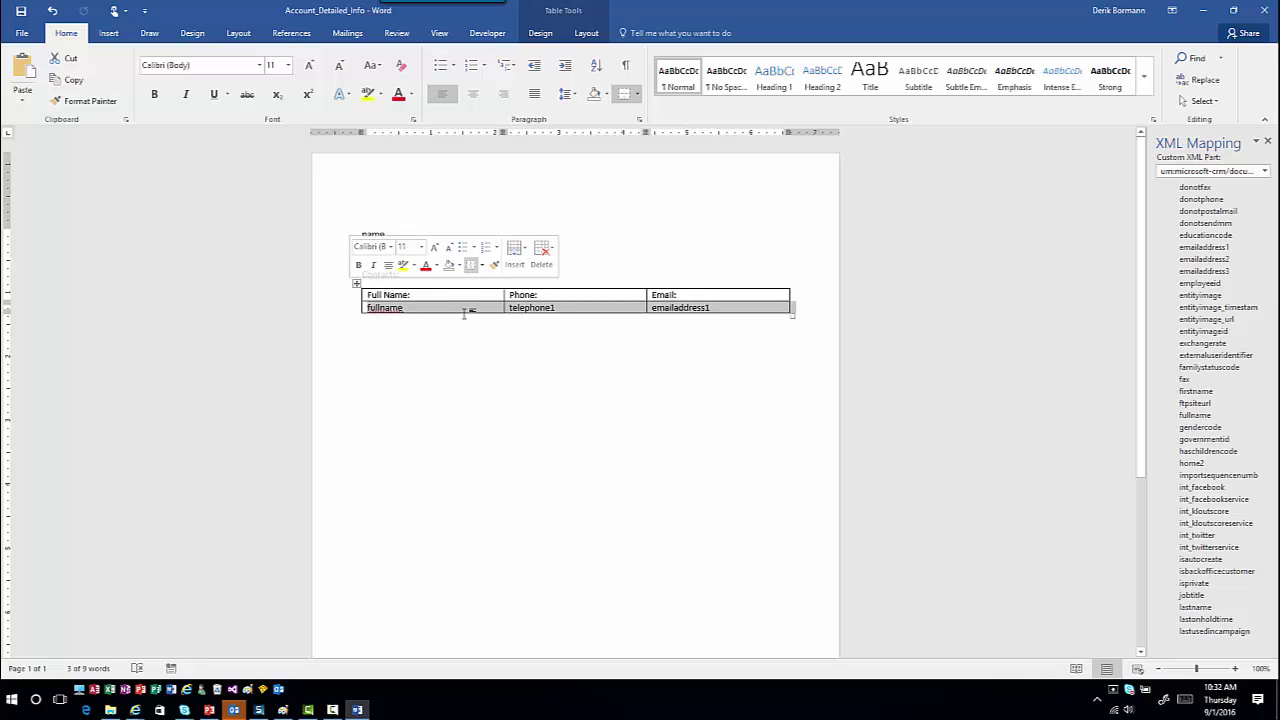
- With the table's whole second row selected, insert a repeating content control mapped to the contact_customer_accounts node
scroll(1215, 314, up, 3)
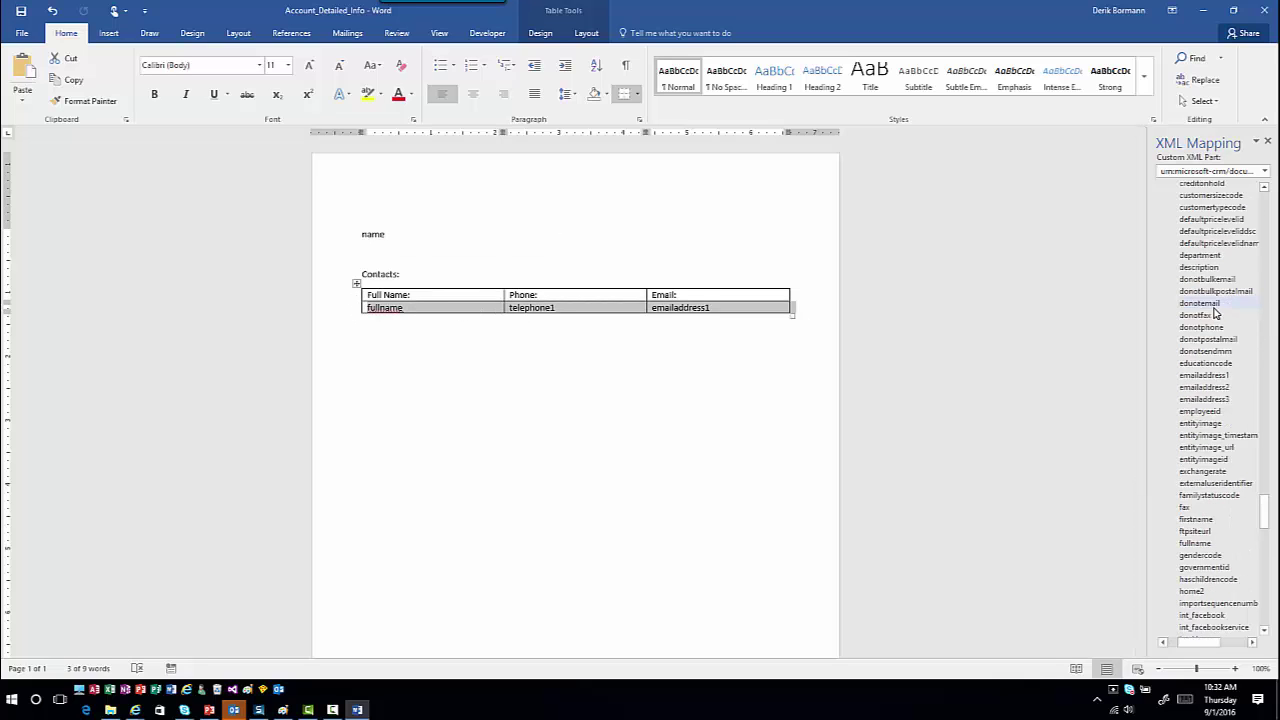
scroll(1215, 314, up, 12)
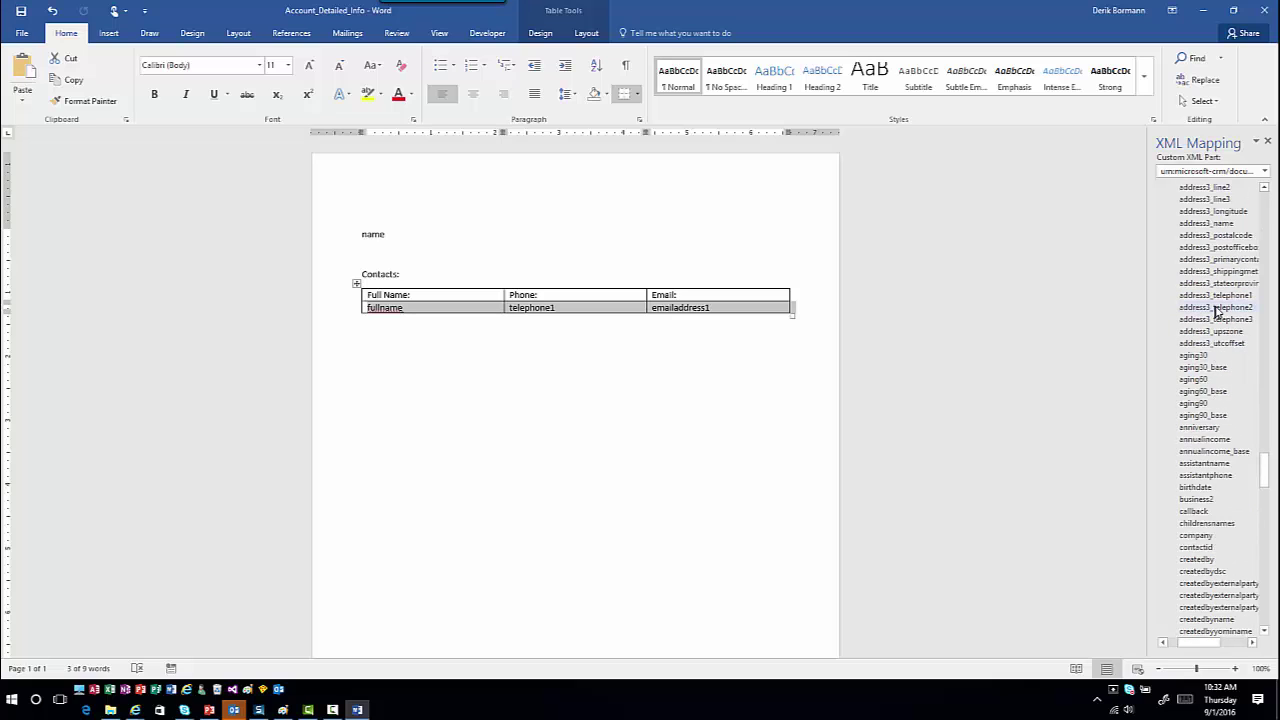
scroll(1218, 312, up, 20)
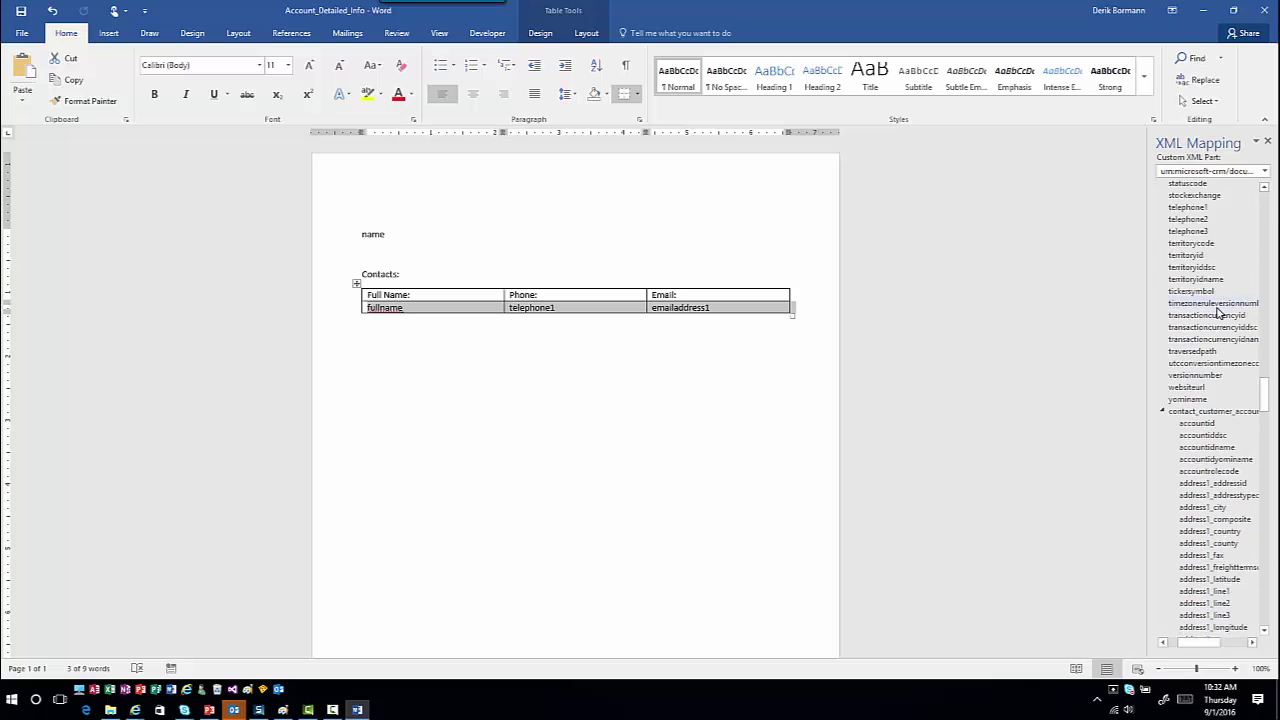
scroll(1218, 312, down, 2)
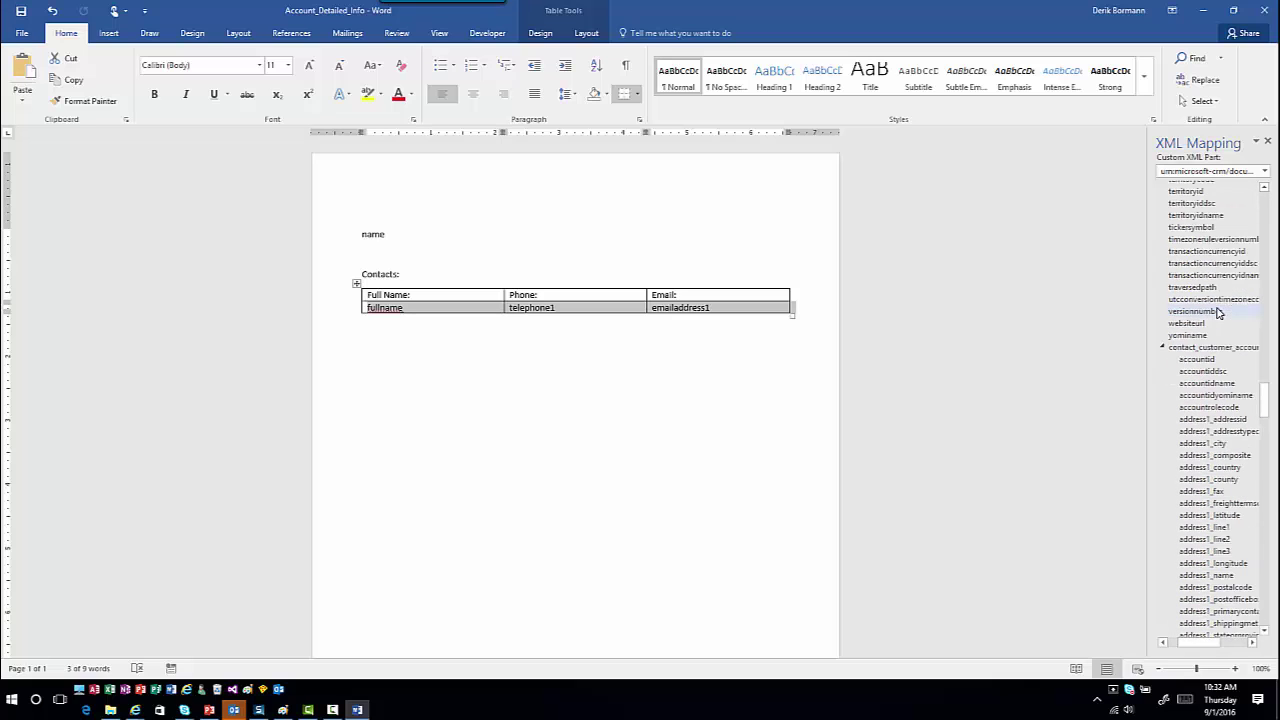
right_click(1185, 353)
mouse_move(1156, 362)
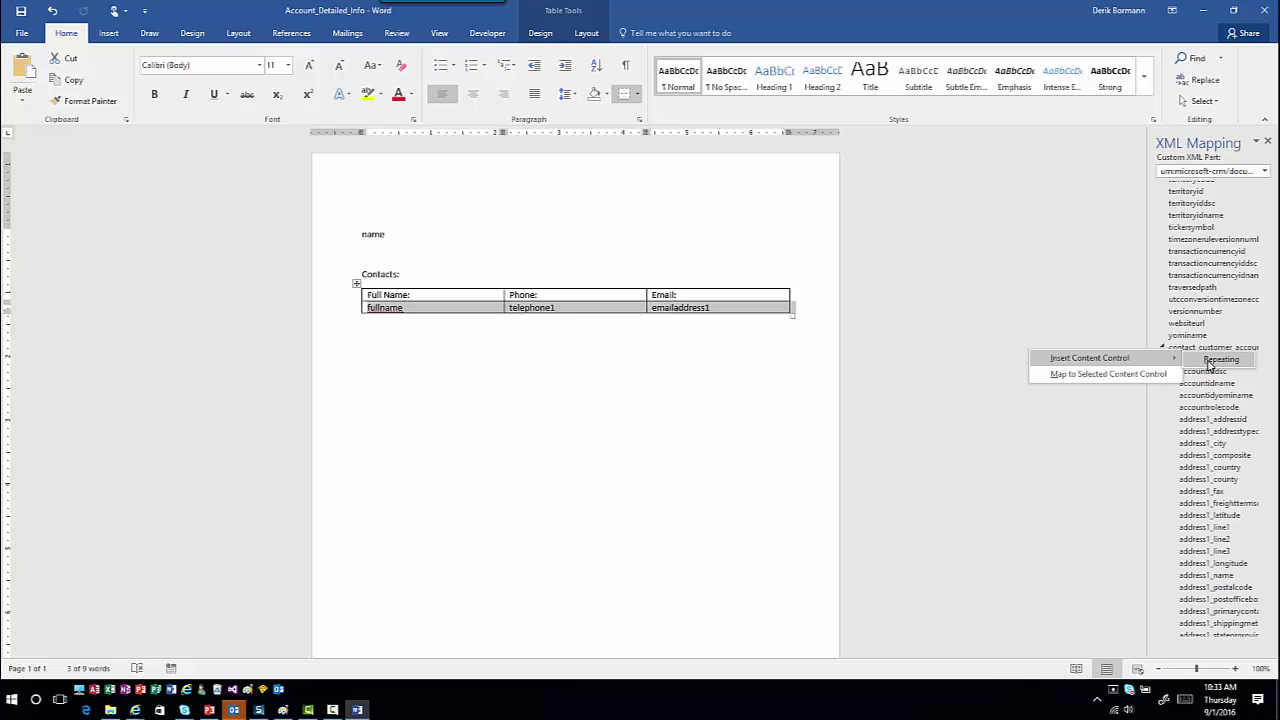
click(1215, 360)
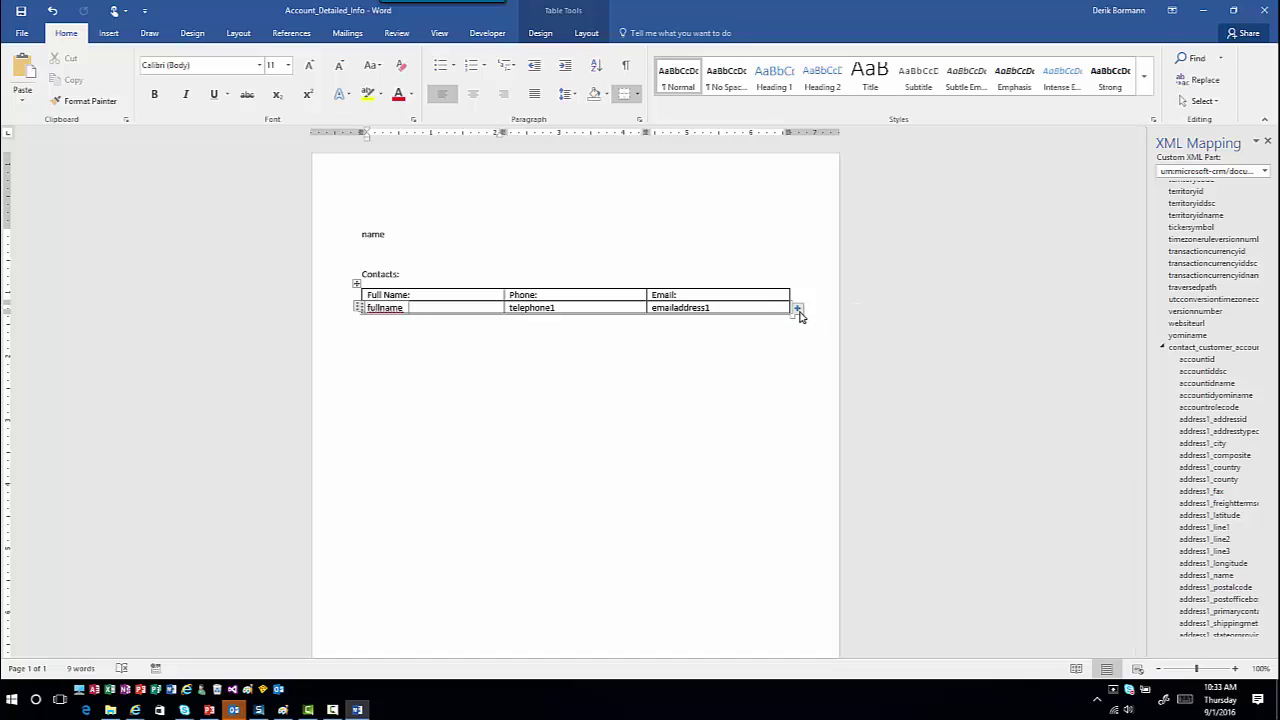
- Try to insert a repeating contact_customer_accounts content control with only the cursor placed inside the fullname control
click(390, 314)
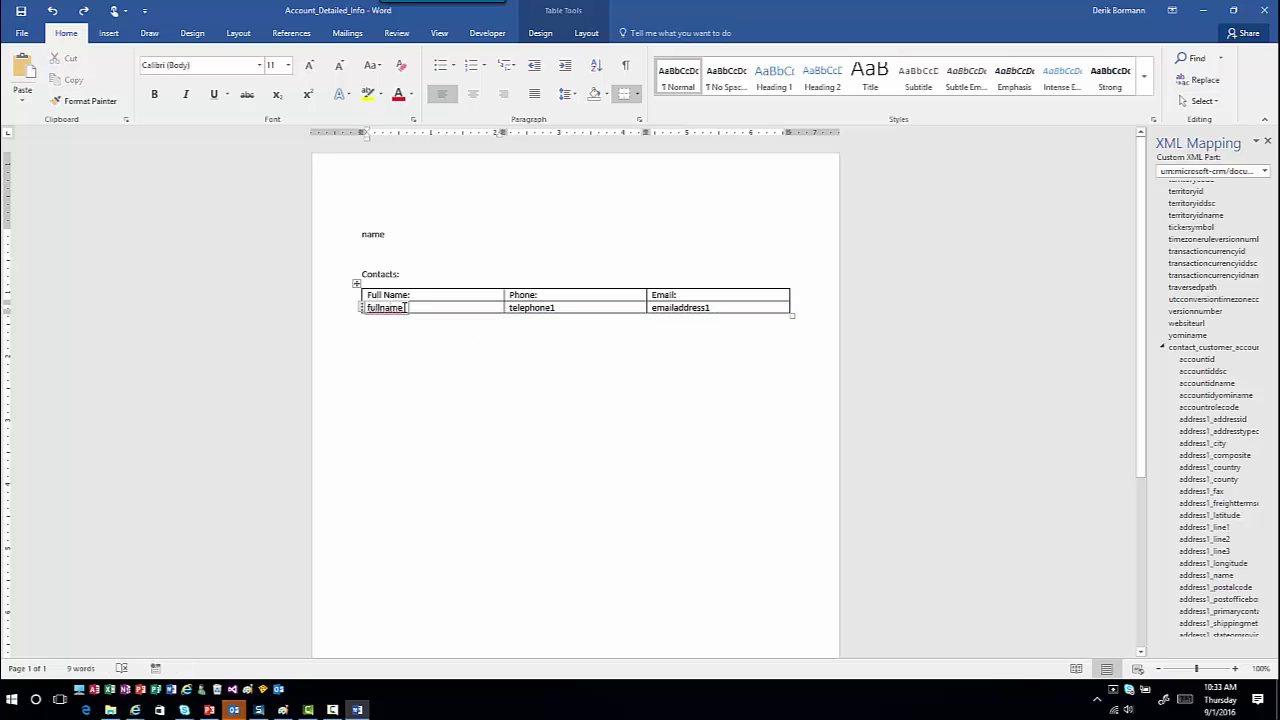
right_click(1230, 348)
mouse_move(1140, 354)
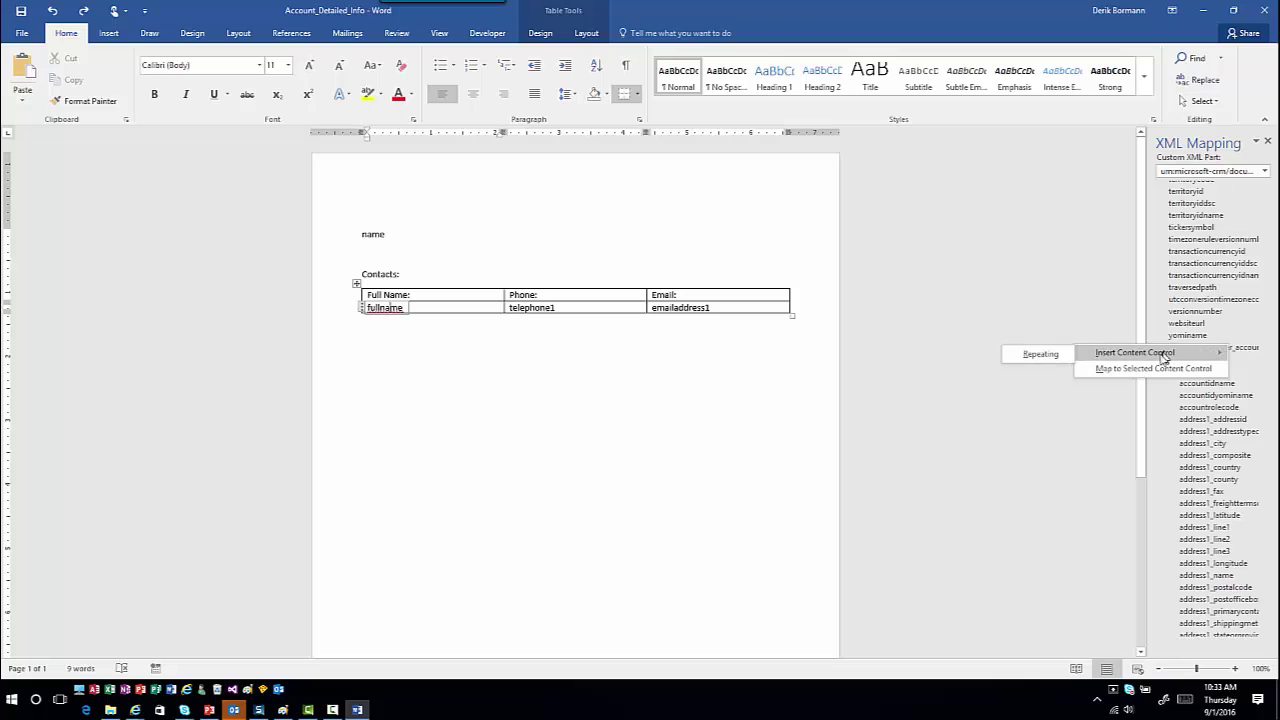
click(1030, 355)
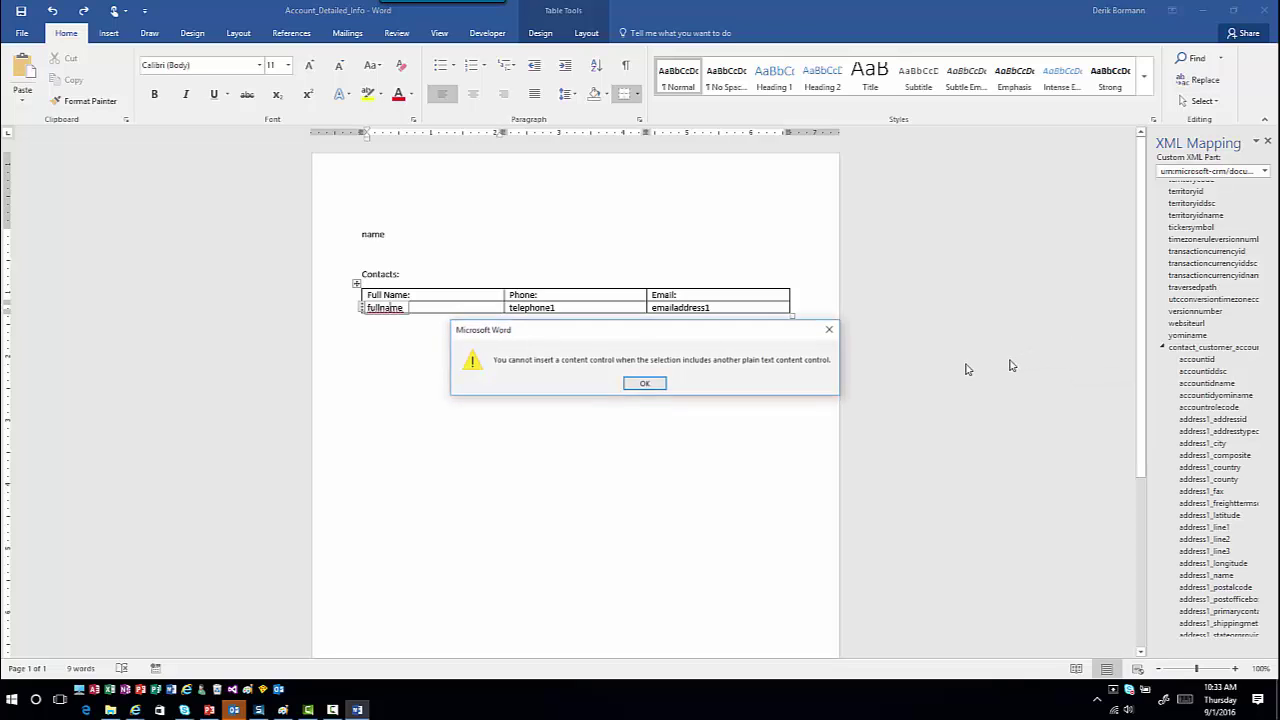
click(645, 385)
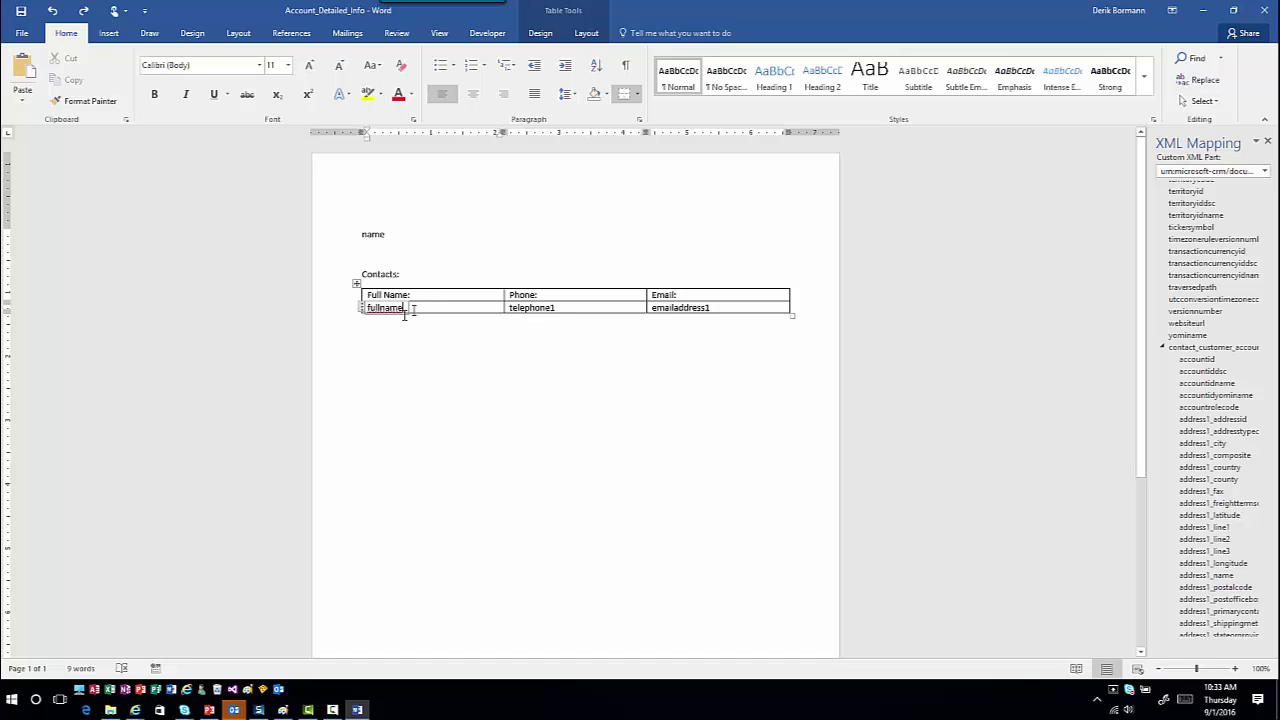
- Select only the fullname content control and wrap it in a repeating content control for contact_customer_accounts
click(363, 309)
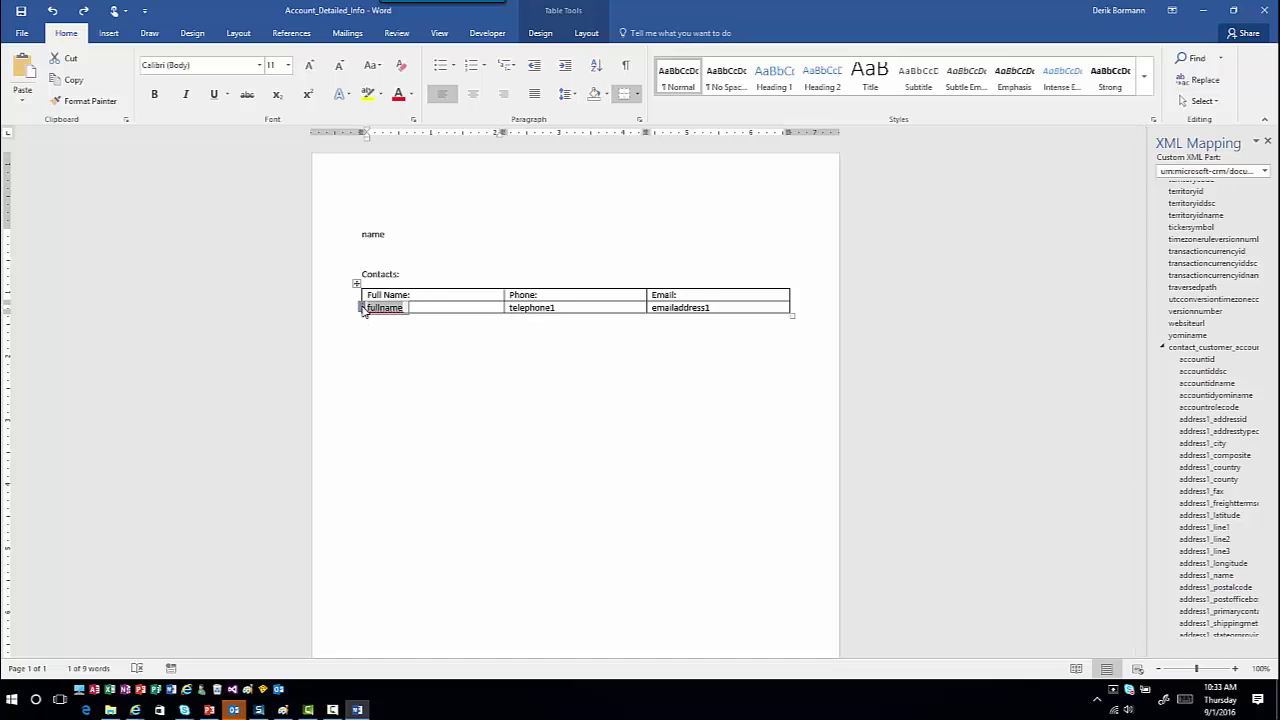
right_click(1204, 348)
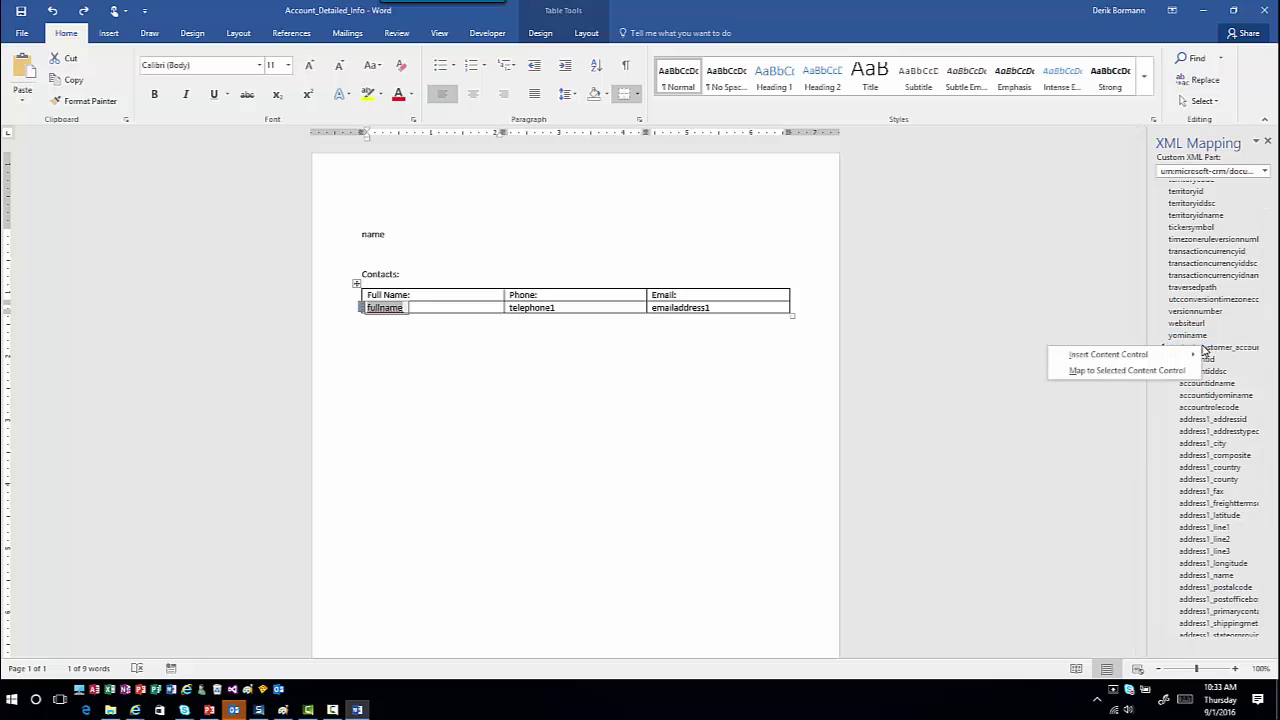
click(1212, 362)
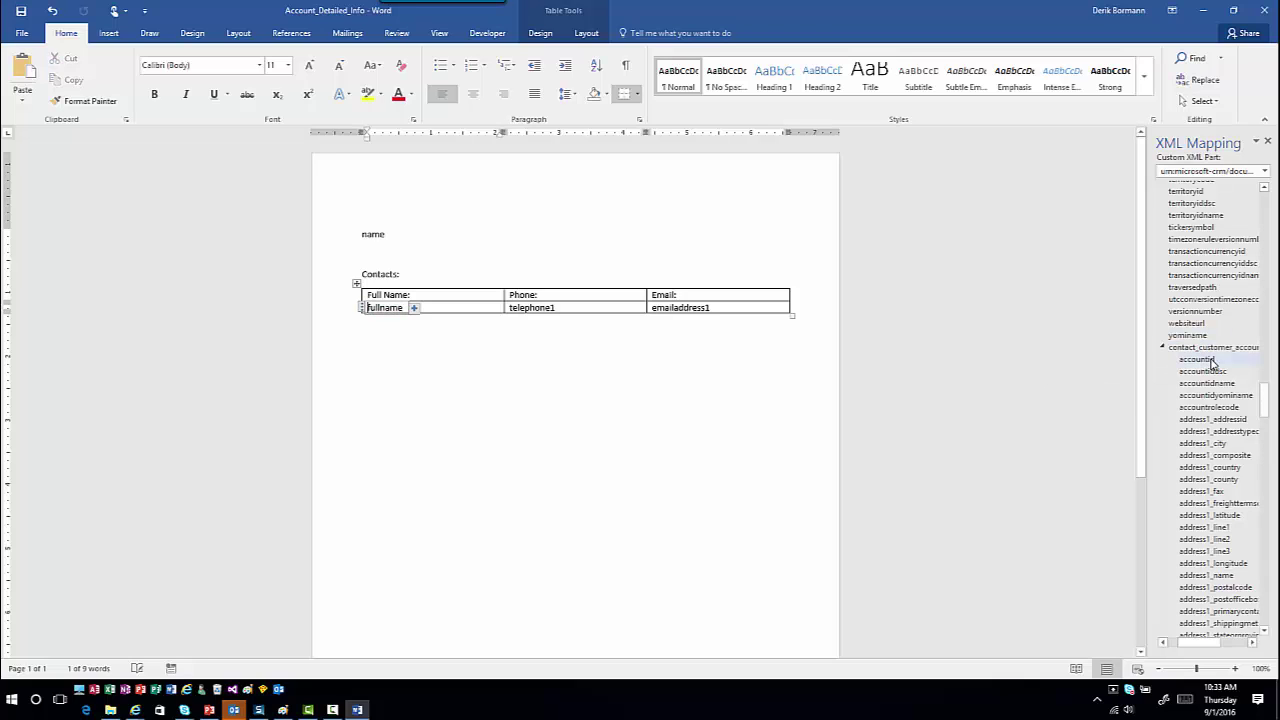
click(418, 315)
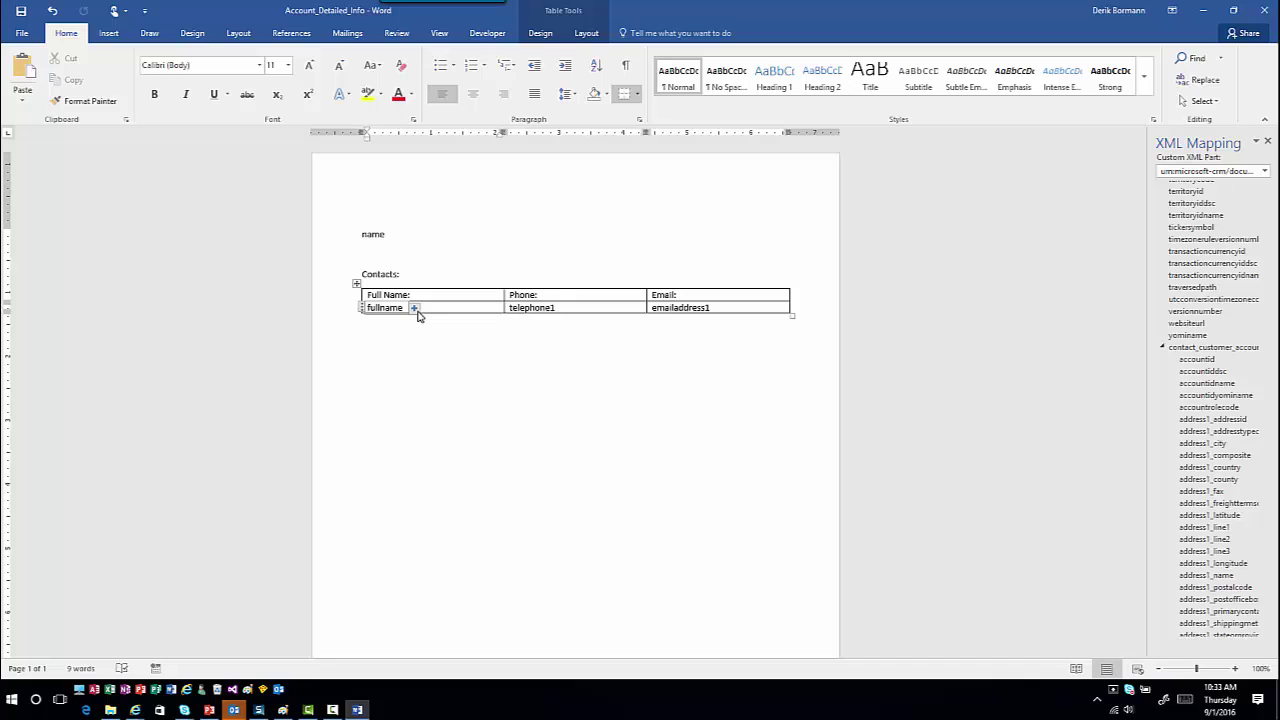
- Undo the fullname-only repeating control and wrap the table's whole second row in a repeating content control for contact_customer_accounts
click(418, 315)
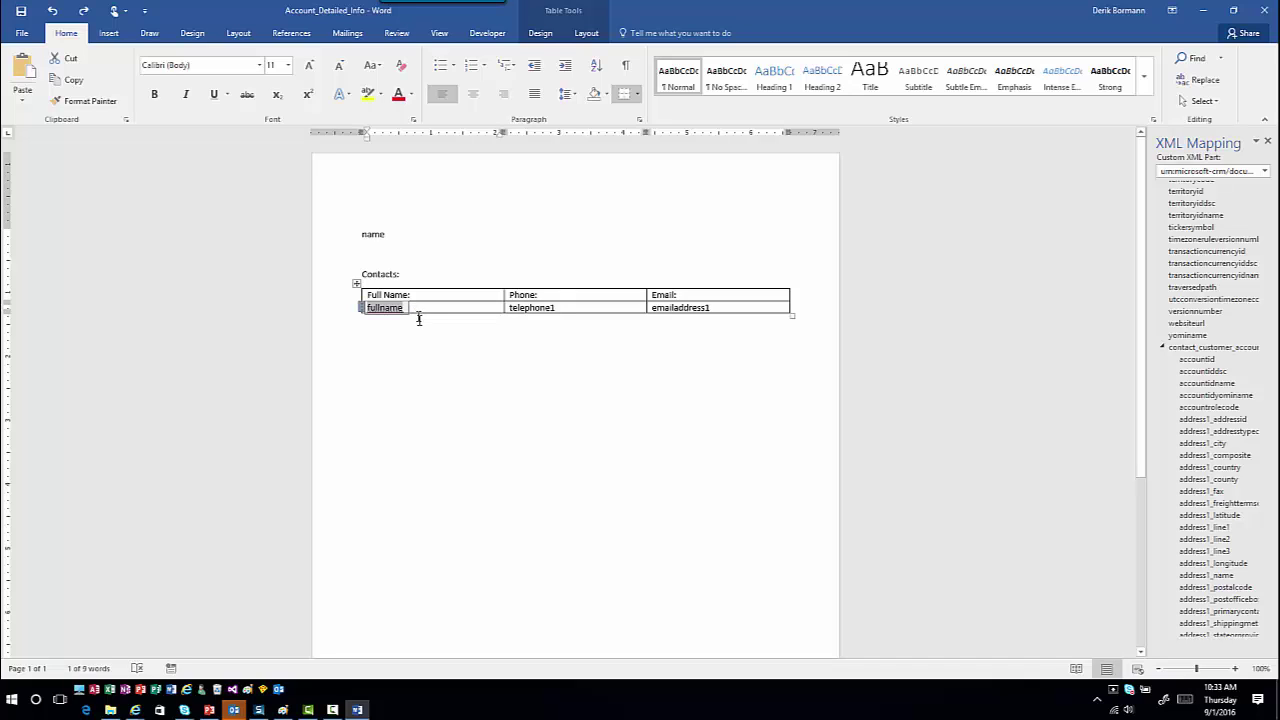
click(437, 353)
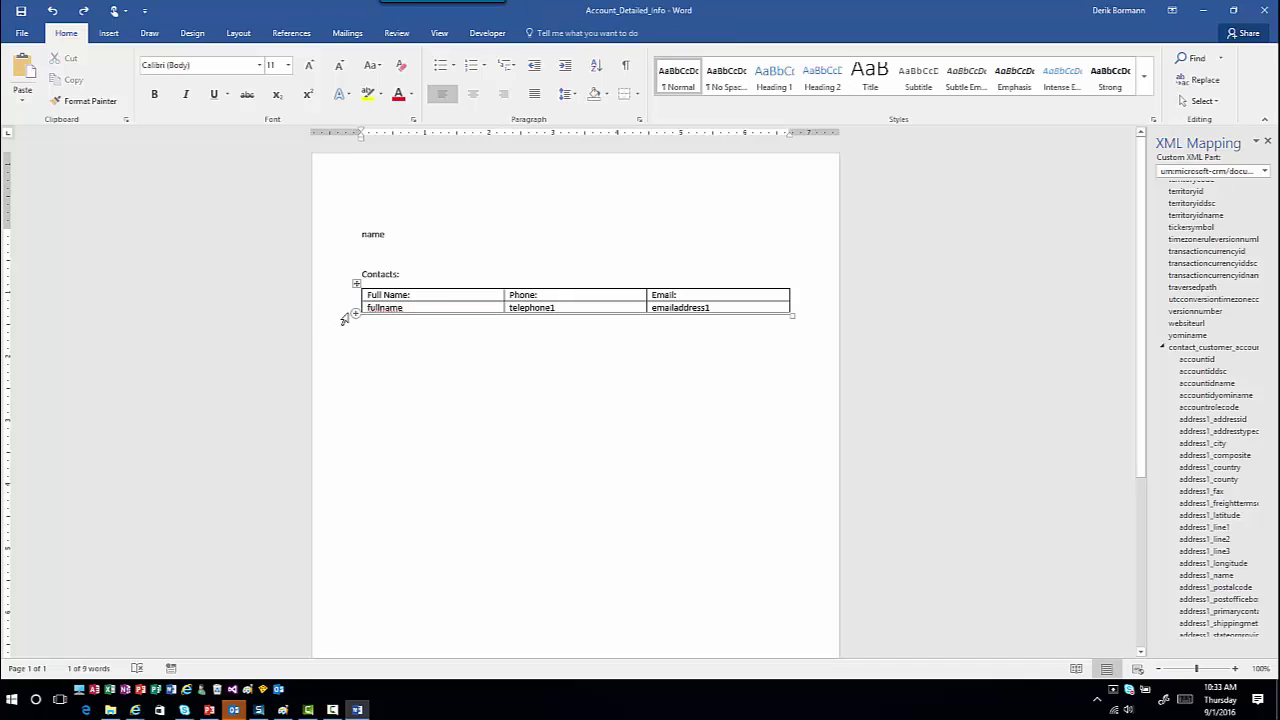
click(344, 311)
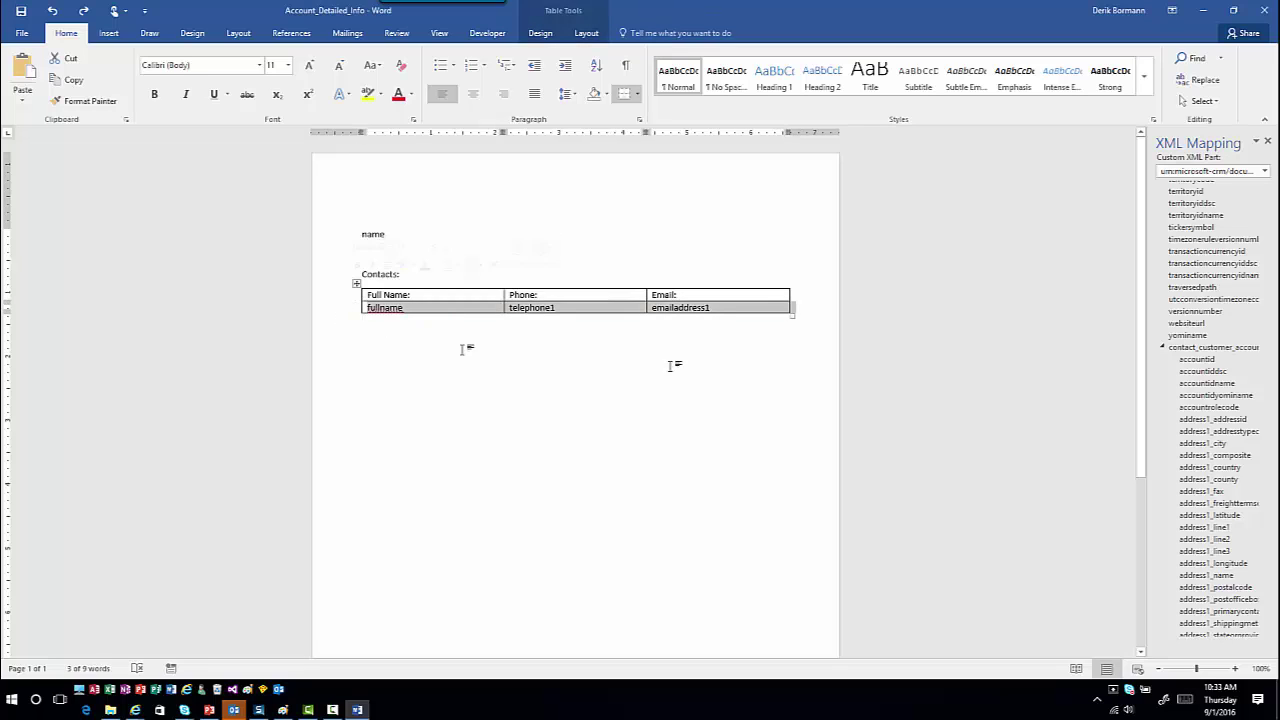
right_click(1194, 350)
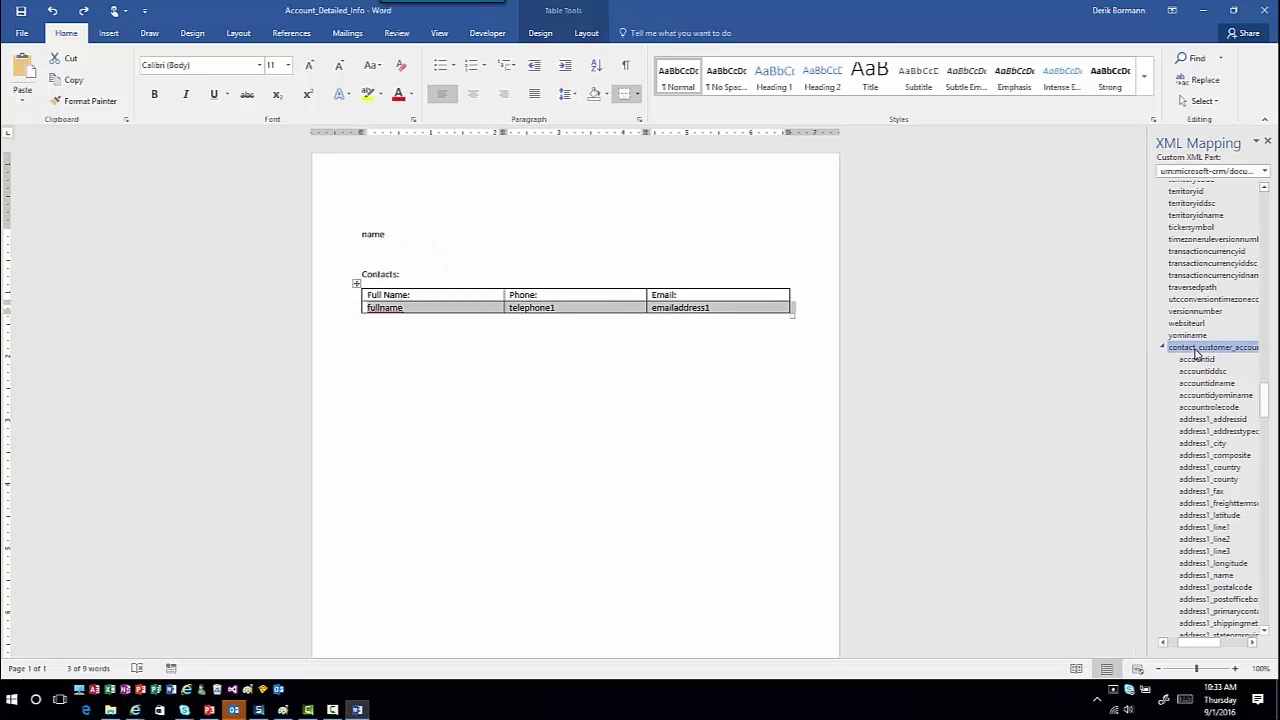
mouse_move(1134, 360)
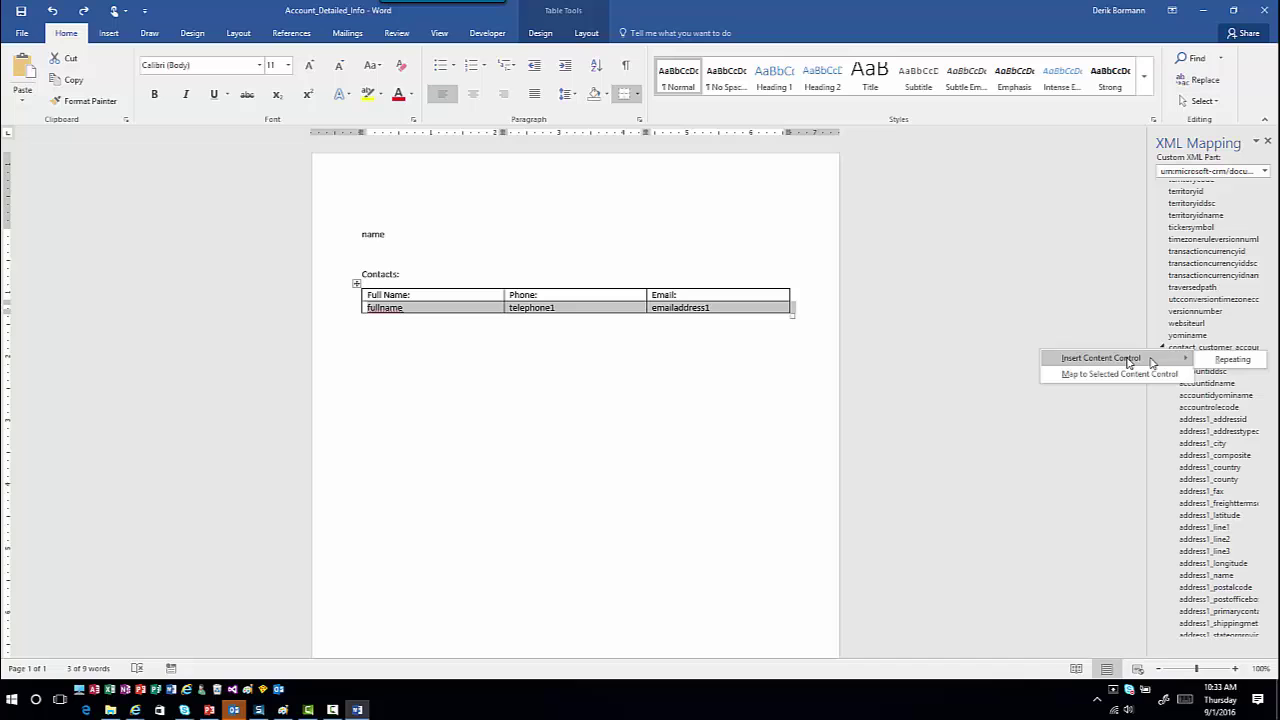
click(1205, 360)
click(702, 366)
scroll(700, 367, down, 1)
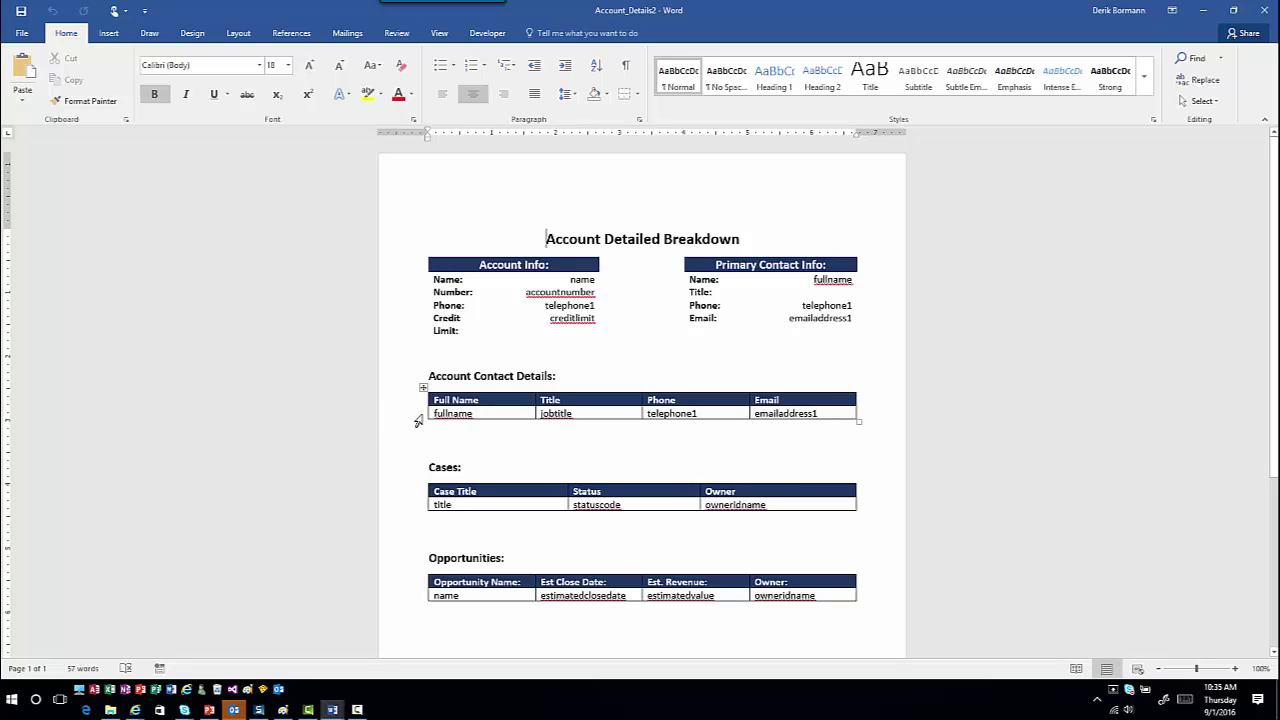
- In Account_Details2, show the XML Mapping pane and select the field row of the contacts, cases and opportunities tables in turn
click(485, 33)
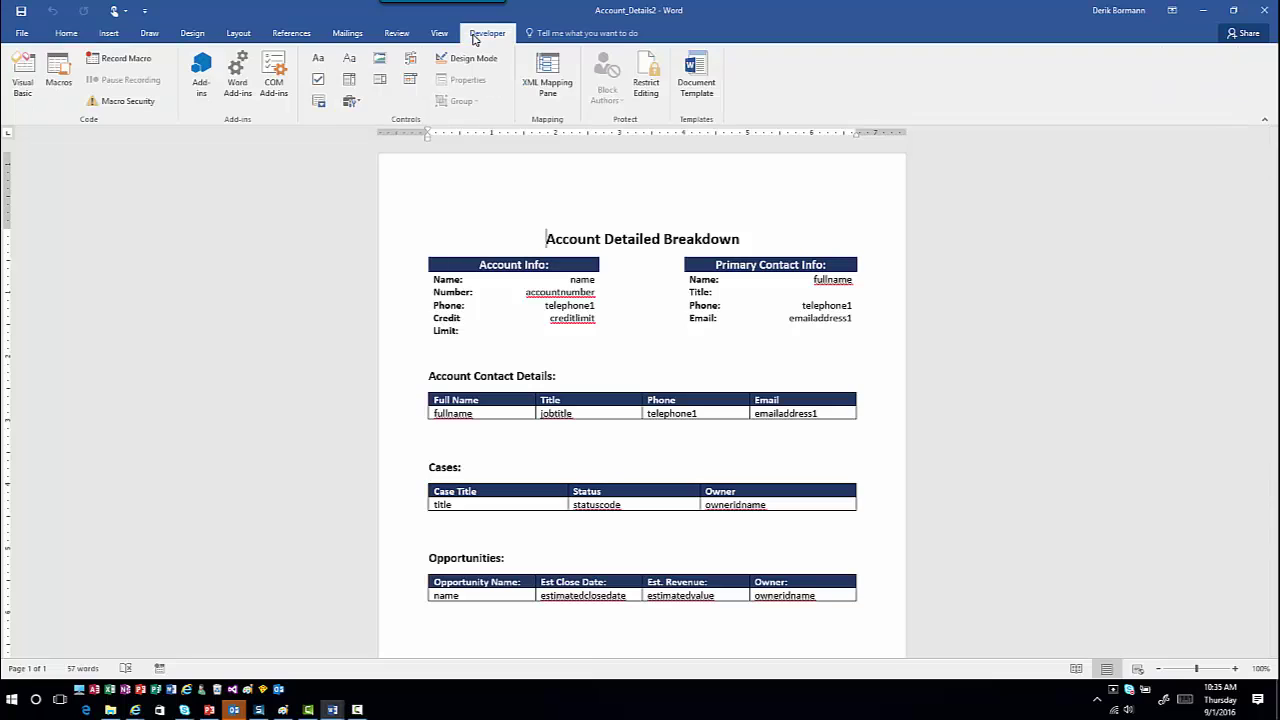
click(547, 80)
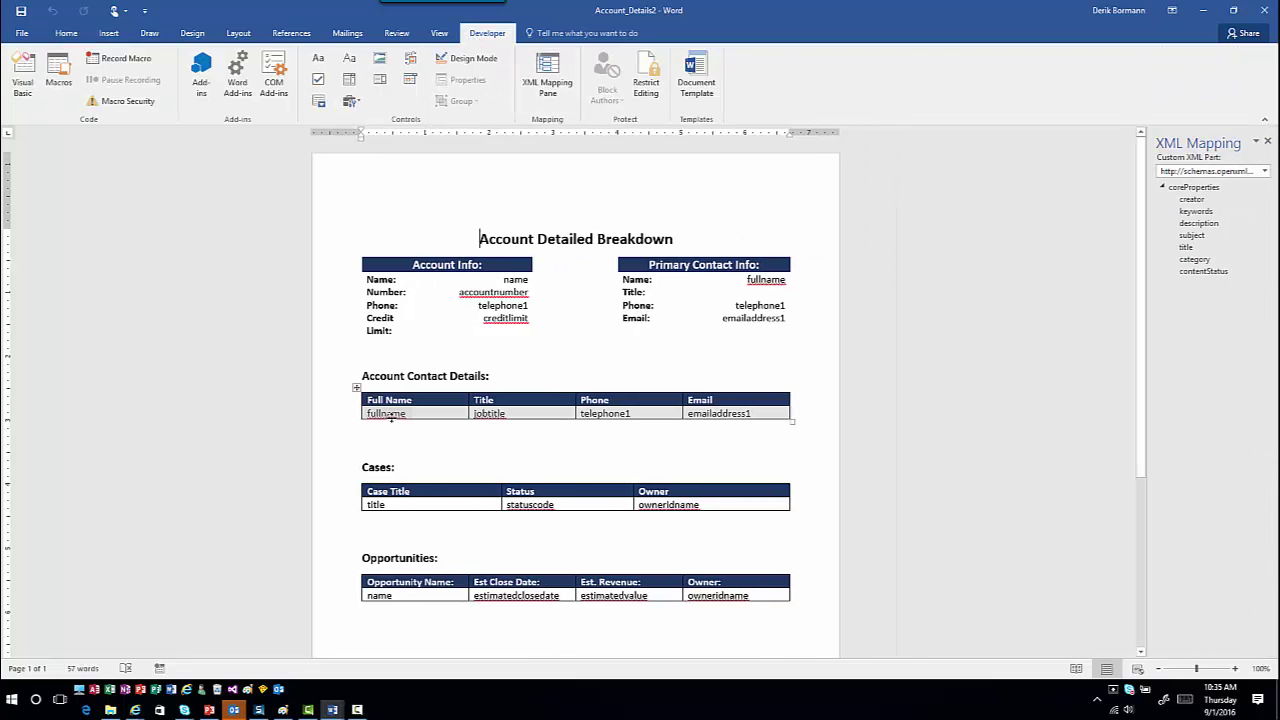
click(351, 419)
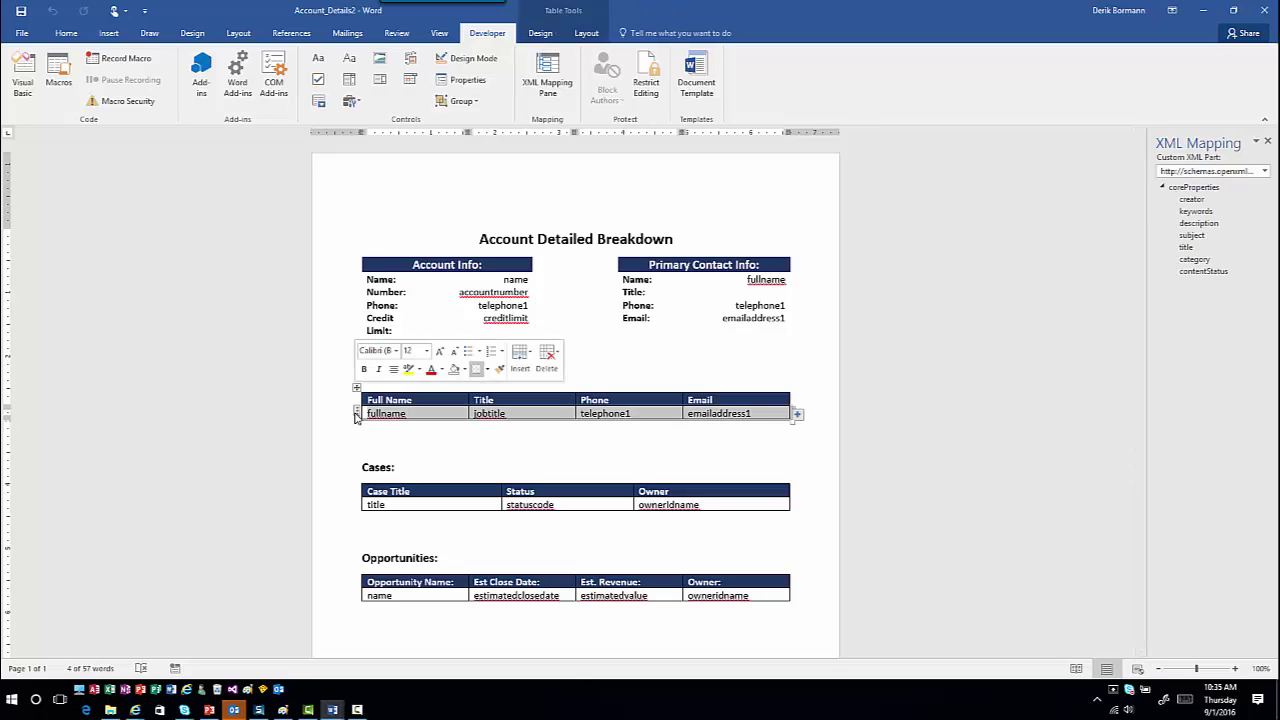
click(355, 507)
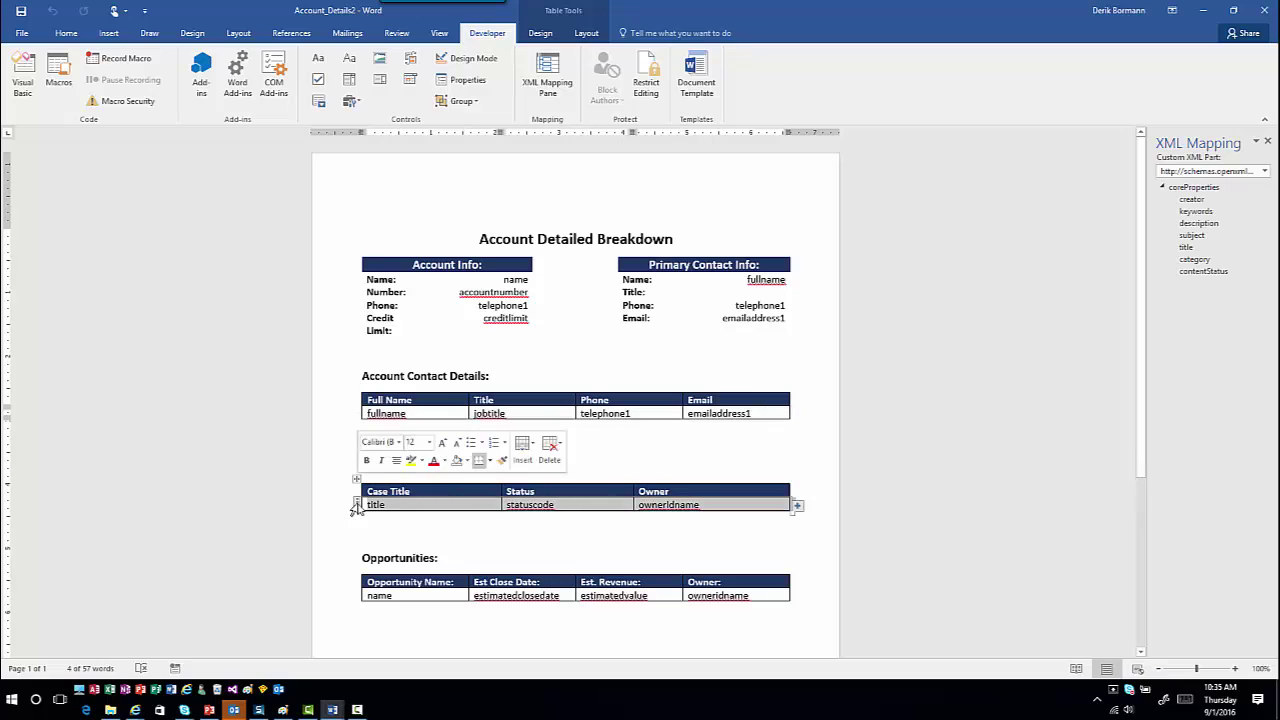
click(346, 598)
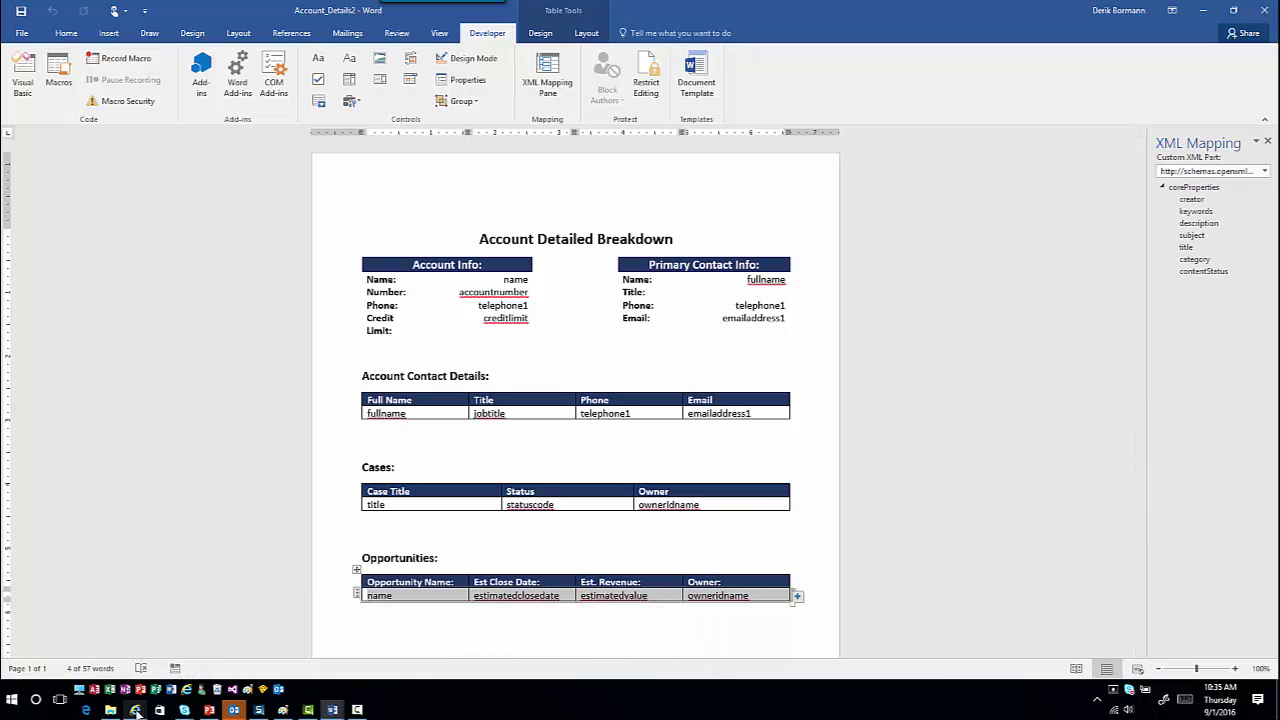
- Switch to the templates list in Dynamics CRM, shrink its window and minimize both Word documents to expose the desktop
click(86, 664)
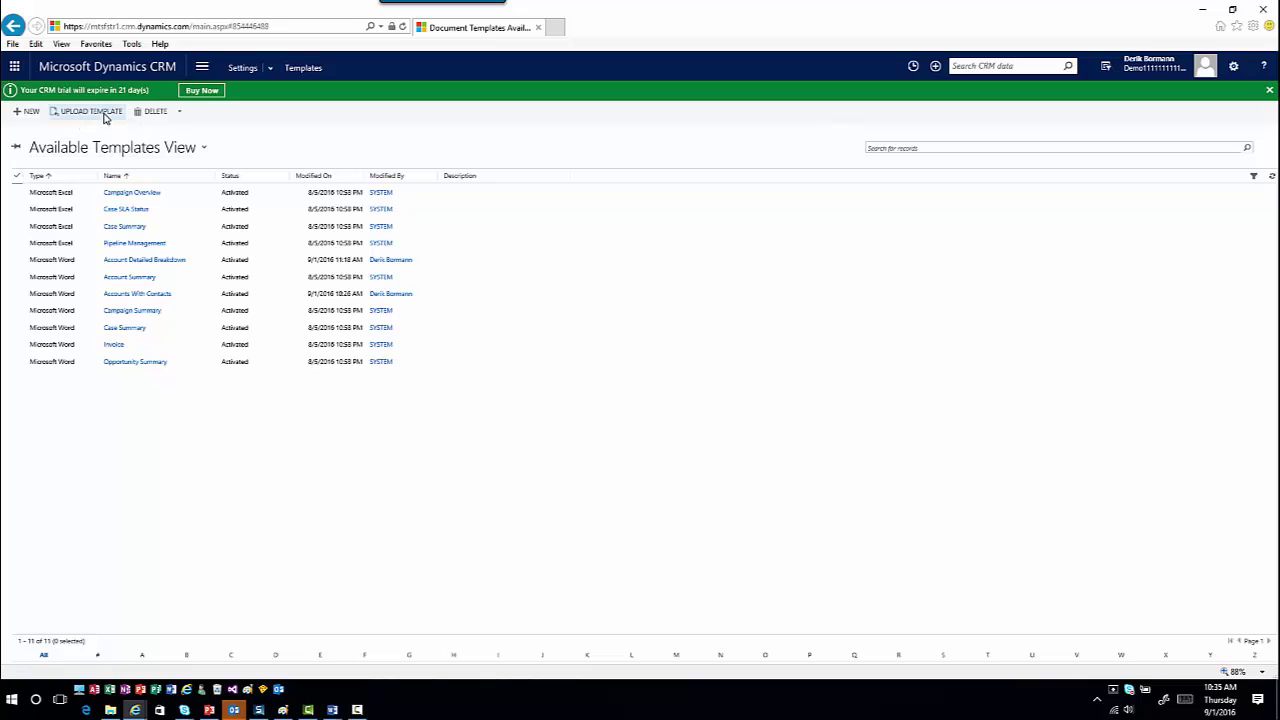
click(92, 111)
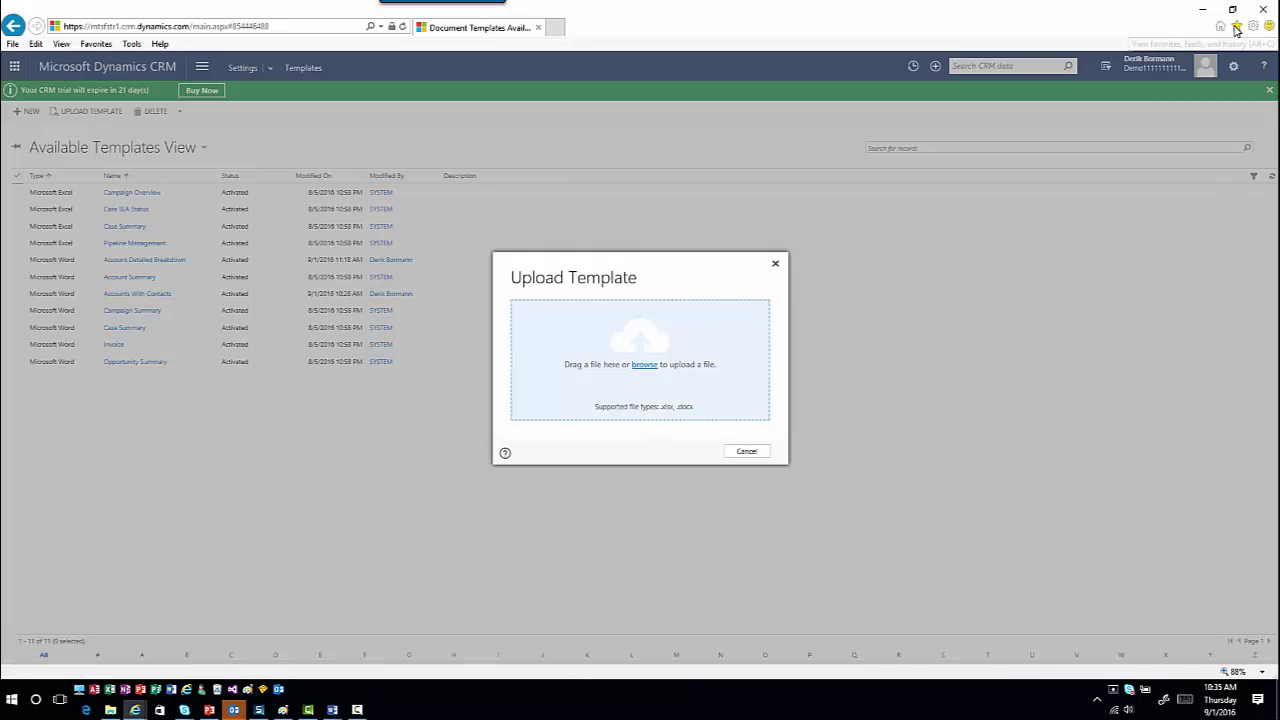
click(745, 454)
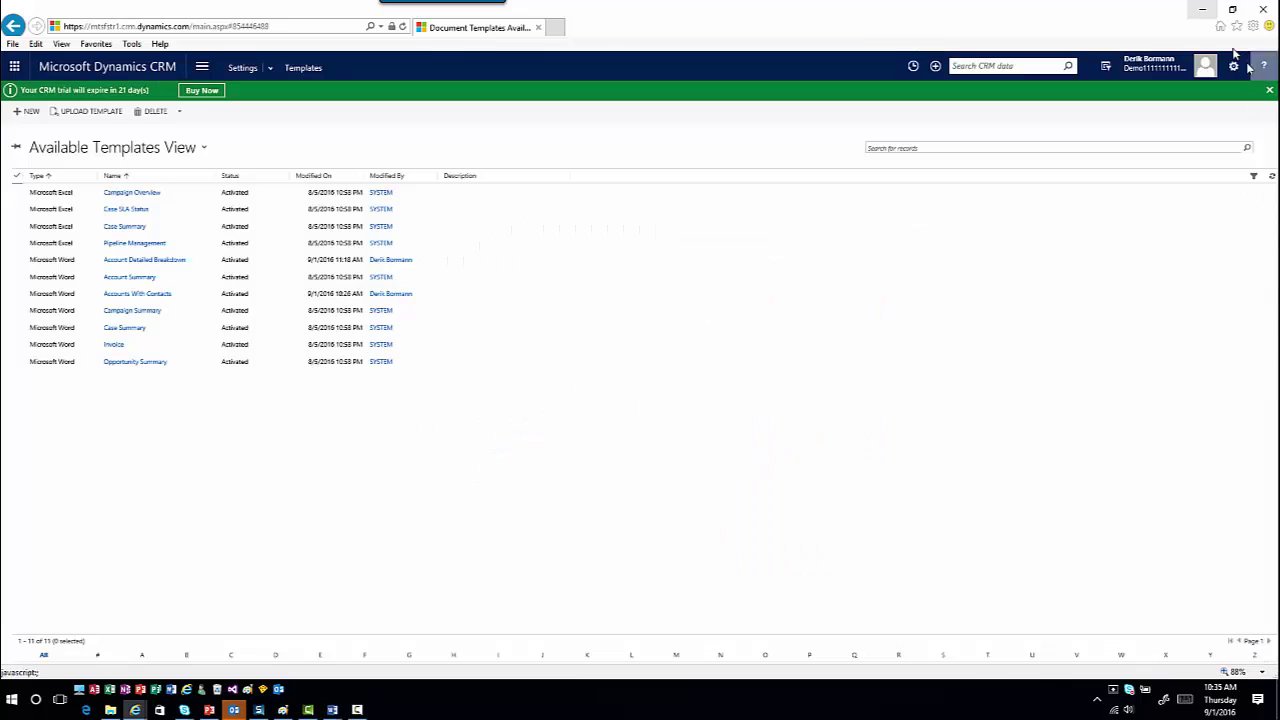
click(1228, 12)
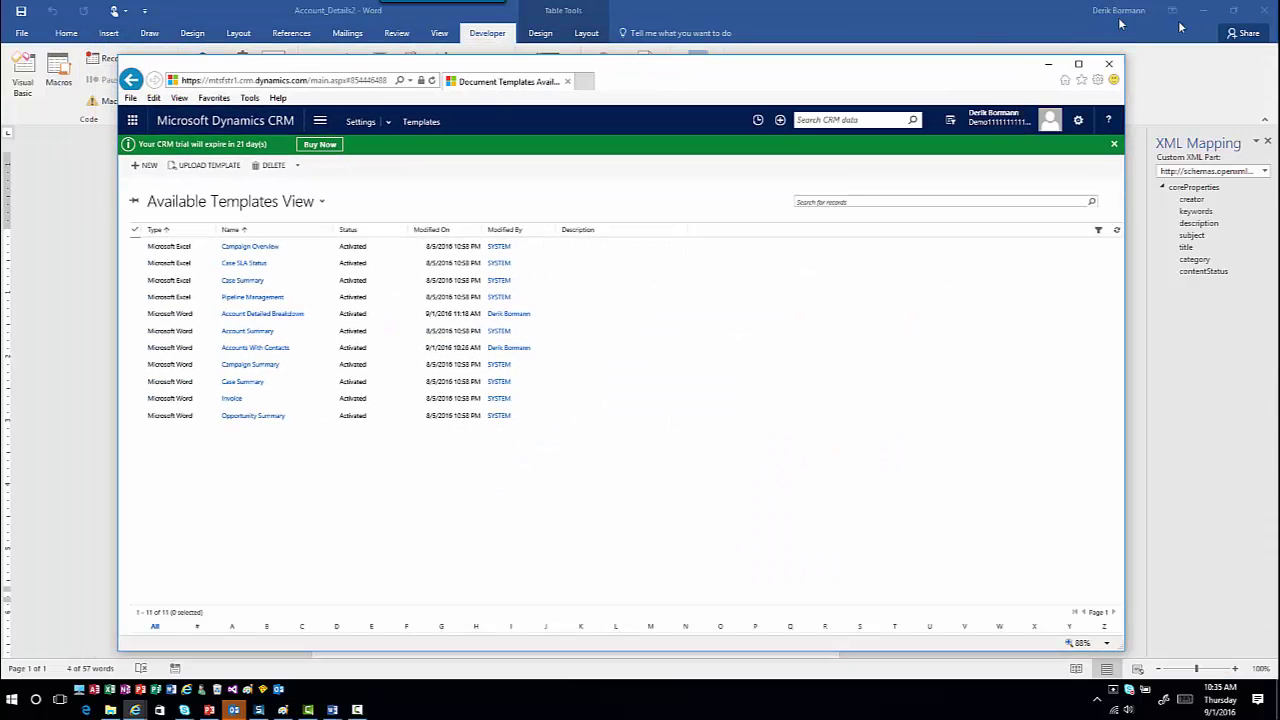
click(1204, 12)
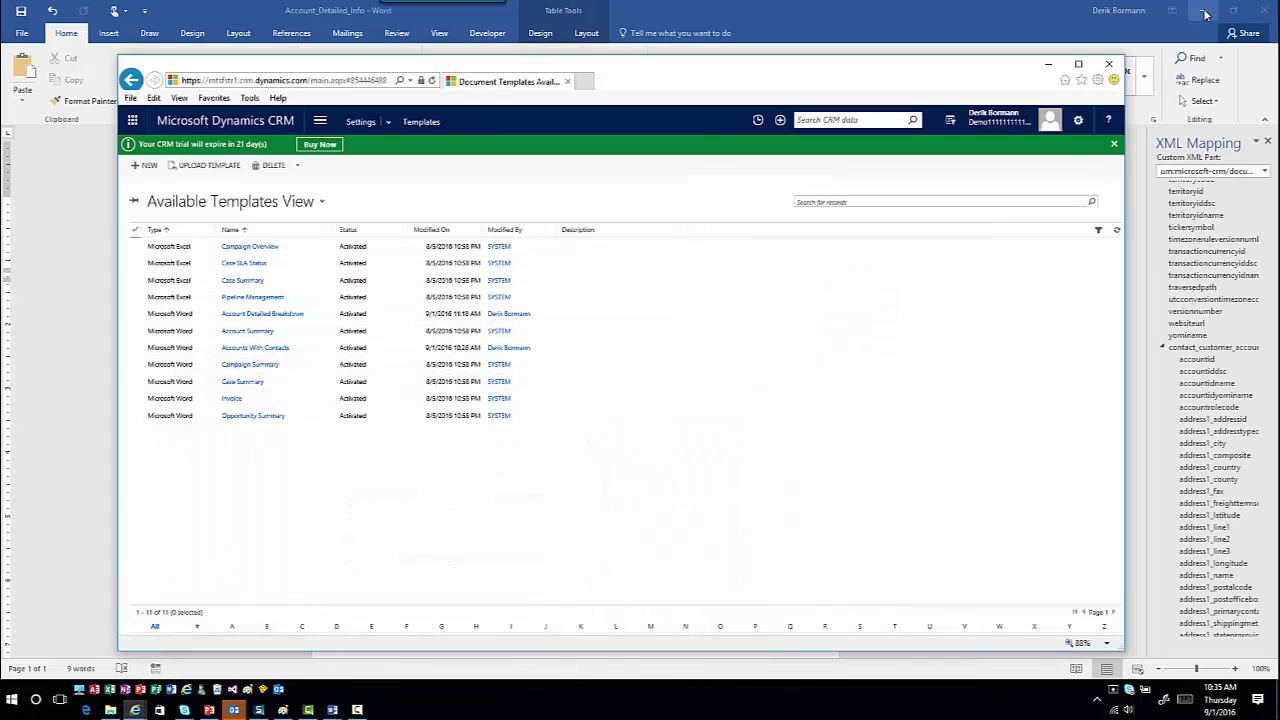
click(1204, 12)
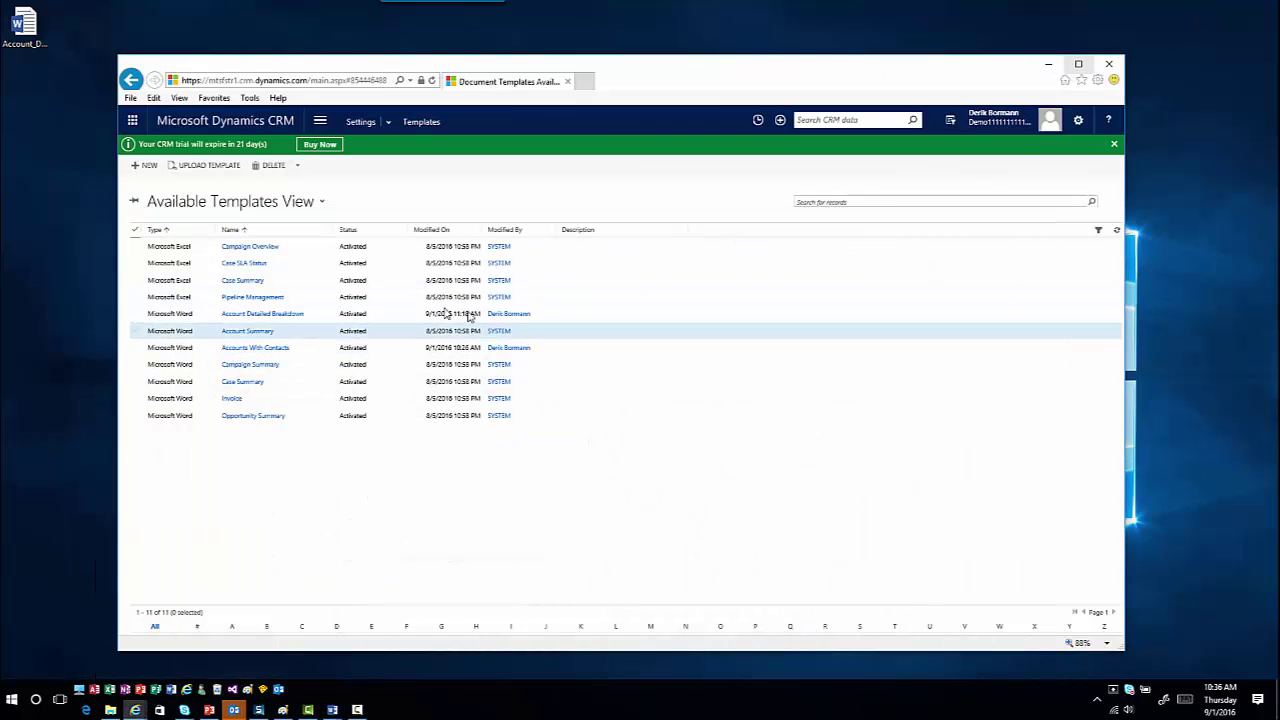
- Add Account_Detailed_Info.docx from the desktop to a template upload, and cancel the upload
click(192, 166)
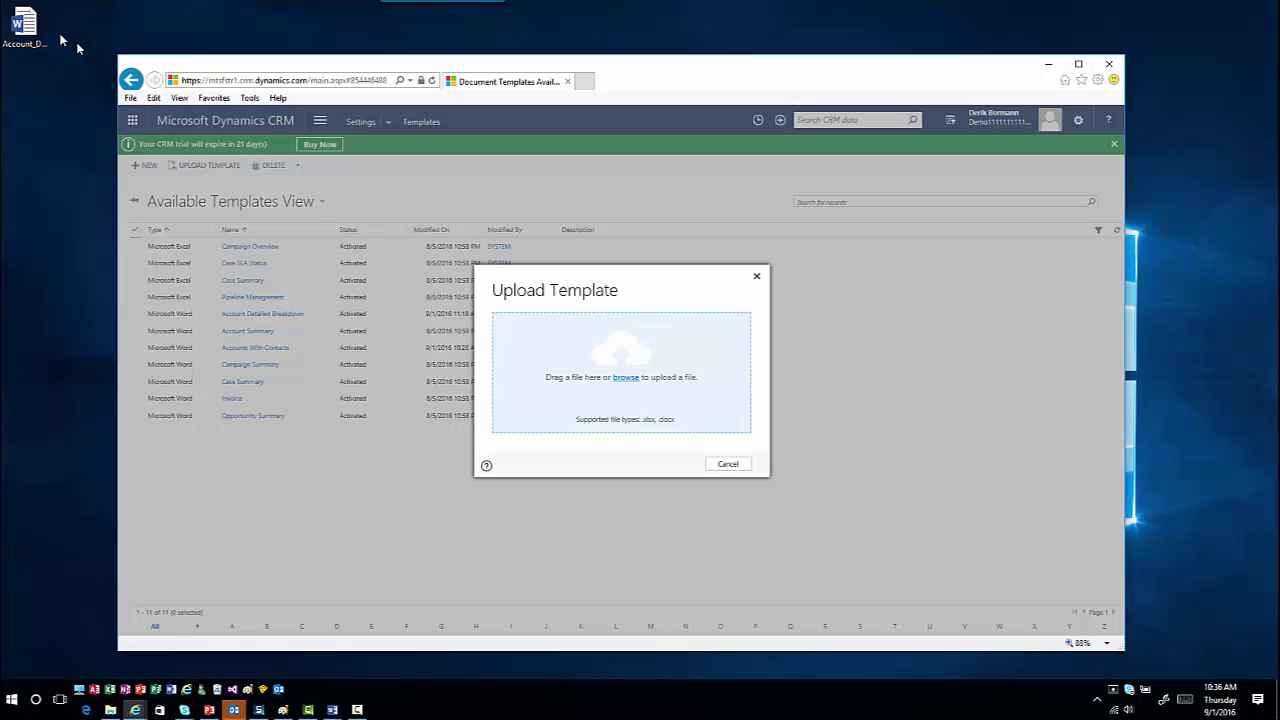
drag(10, 32, 648, 360)
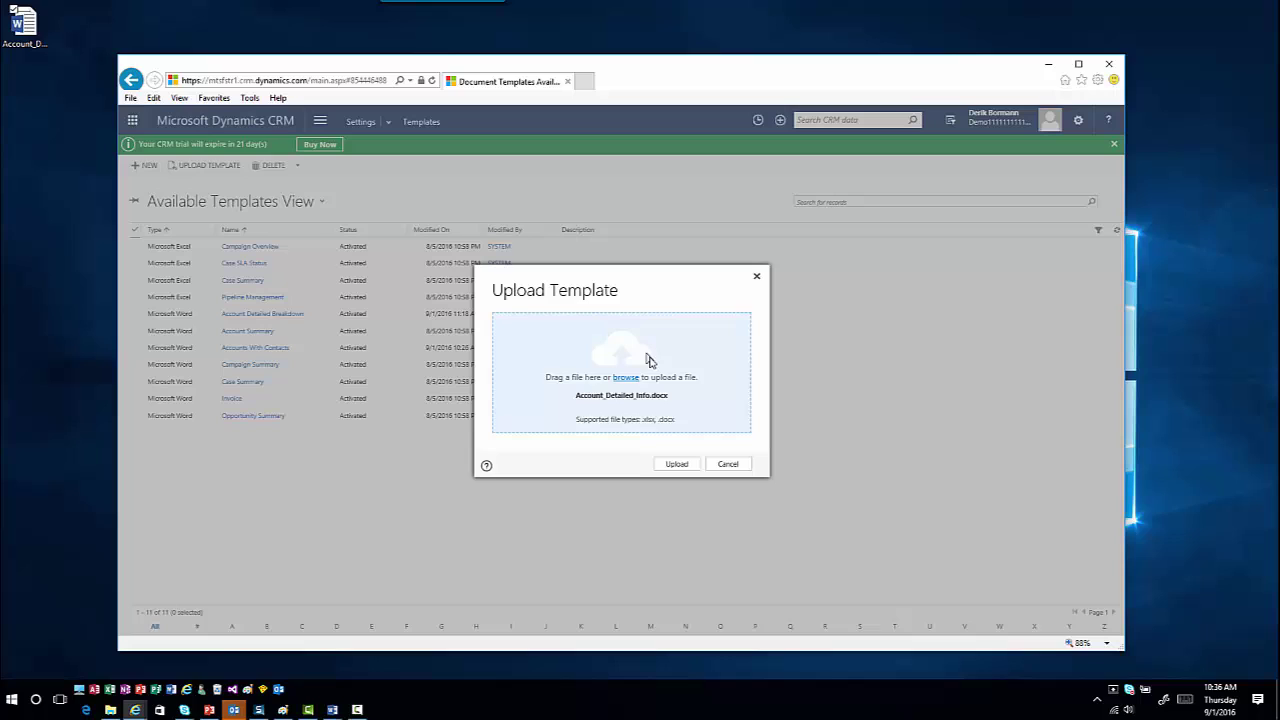
click(677, 465)
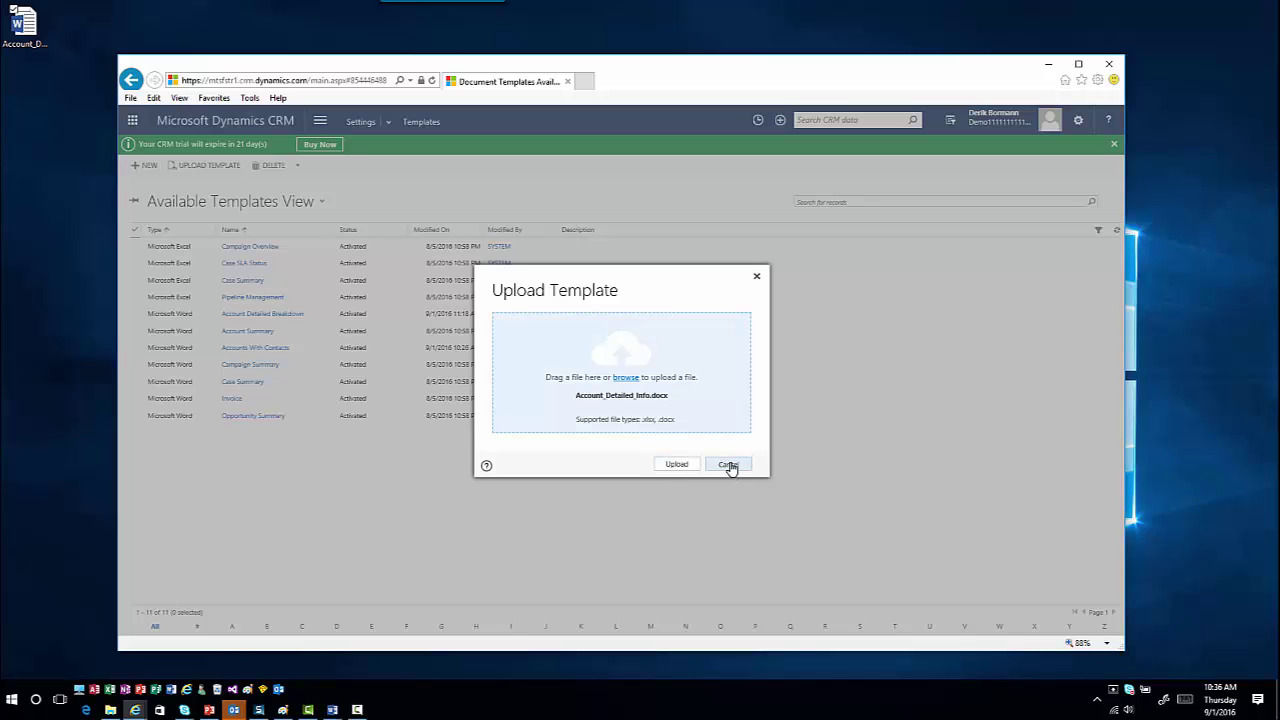
click(728, 465)
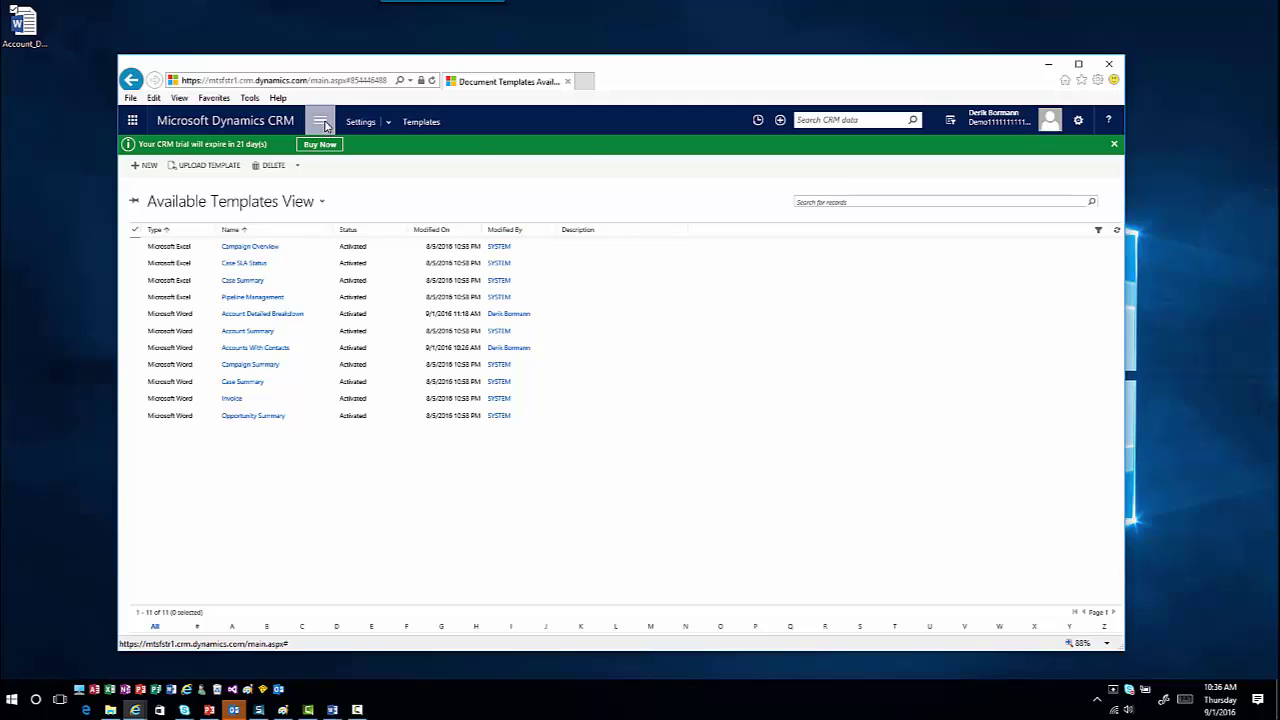
- Go to the Sales area's accounts and switch the list to the Active Accounts view
click(322, 122)
click(184, 147)
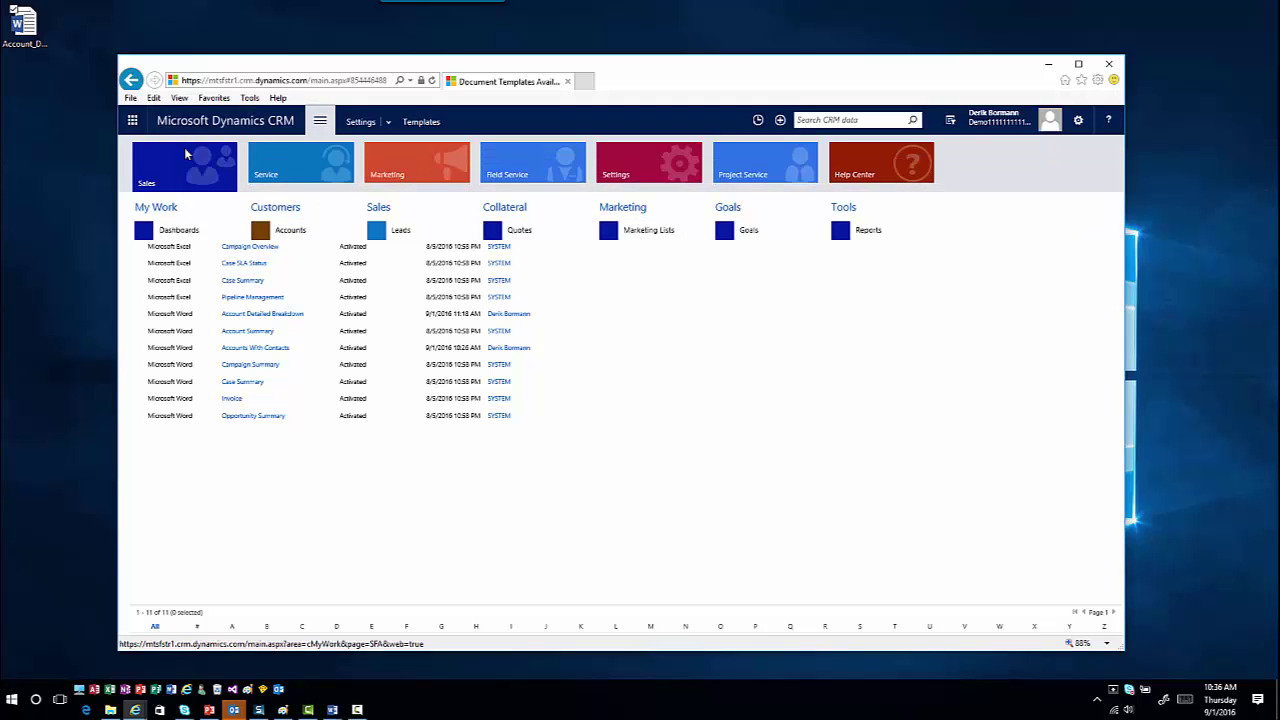
click(296, 238)
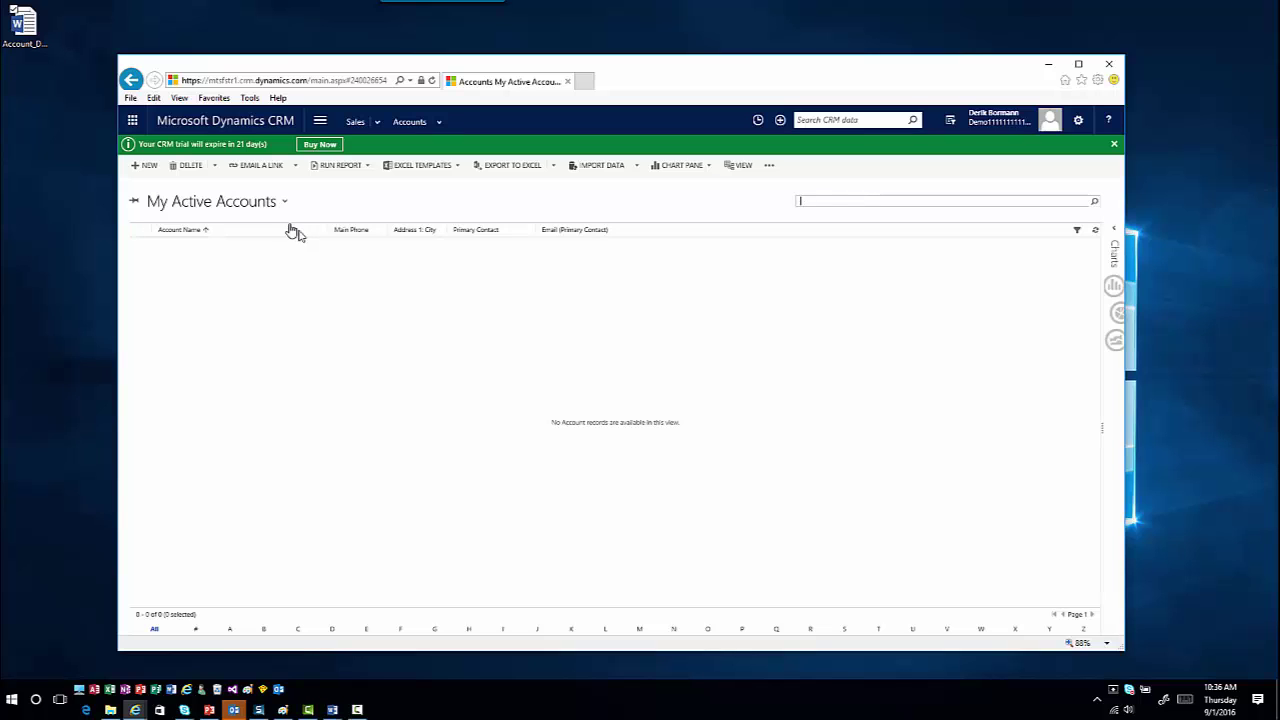
click(277, 205)
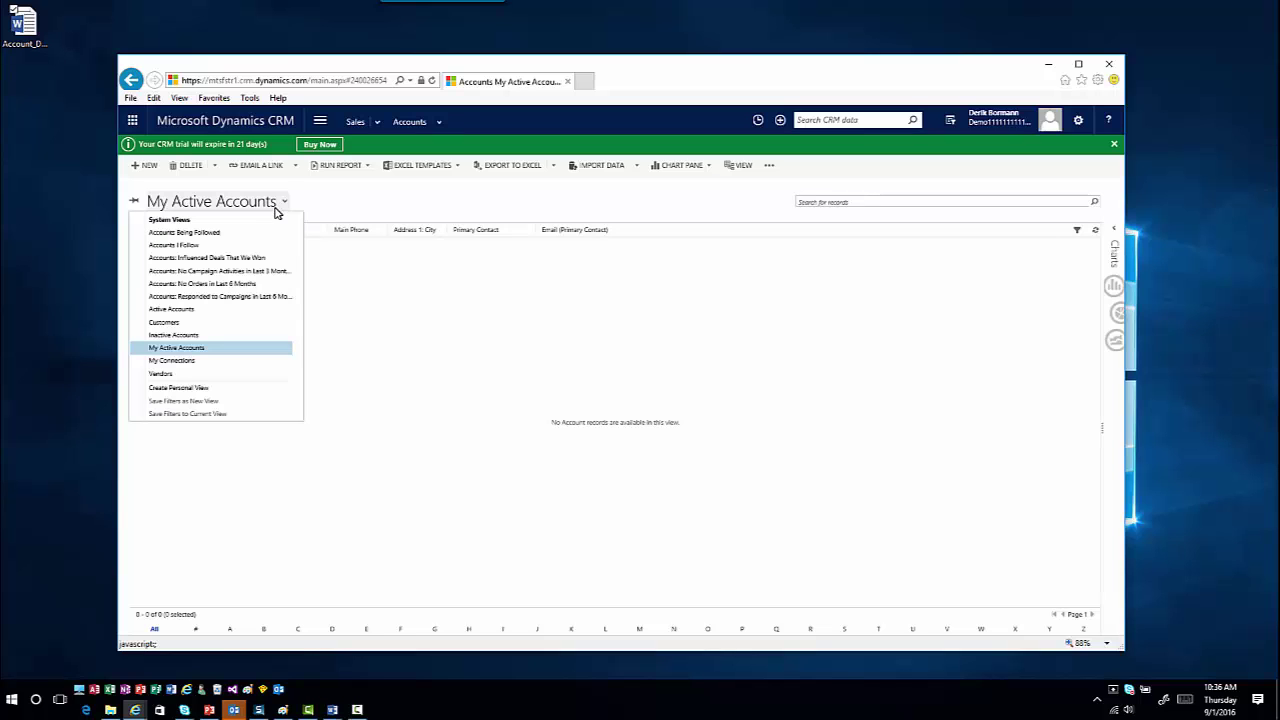
click(268, 308)
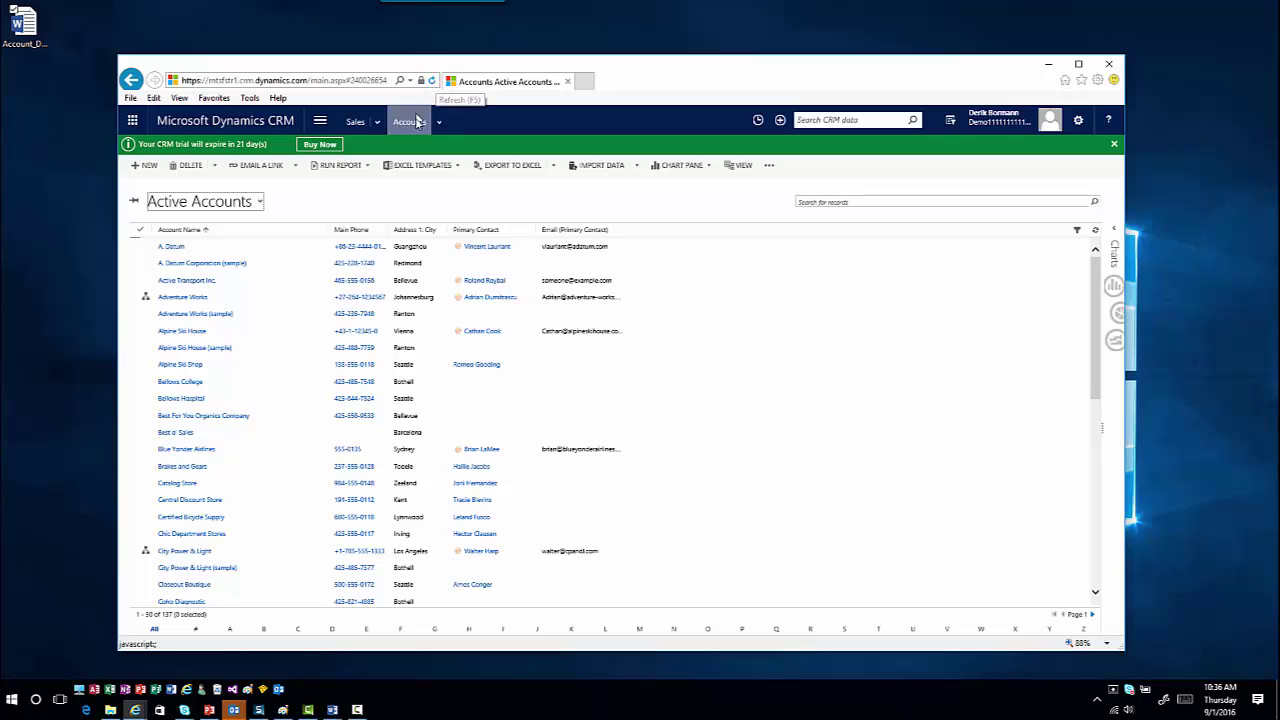
- Generate the Account Detailed Breakdown Word template for the A. Datum account and open the resulting document
click(234, 249)
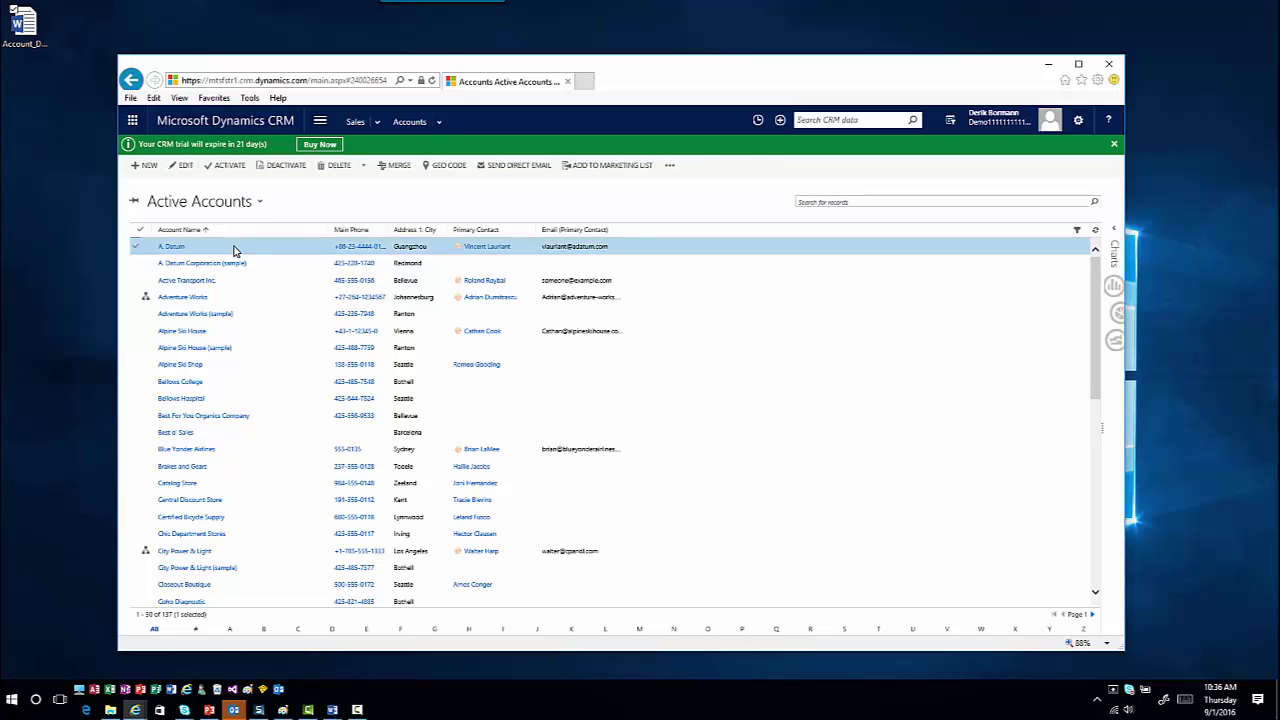
click(670, 166)
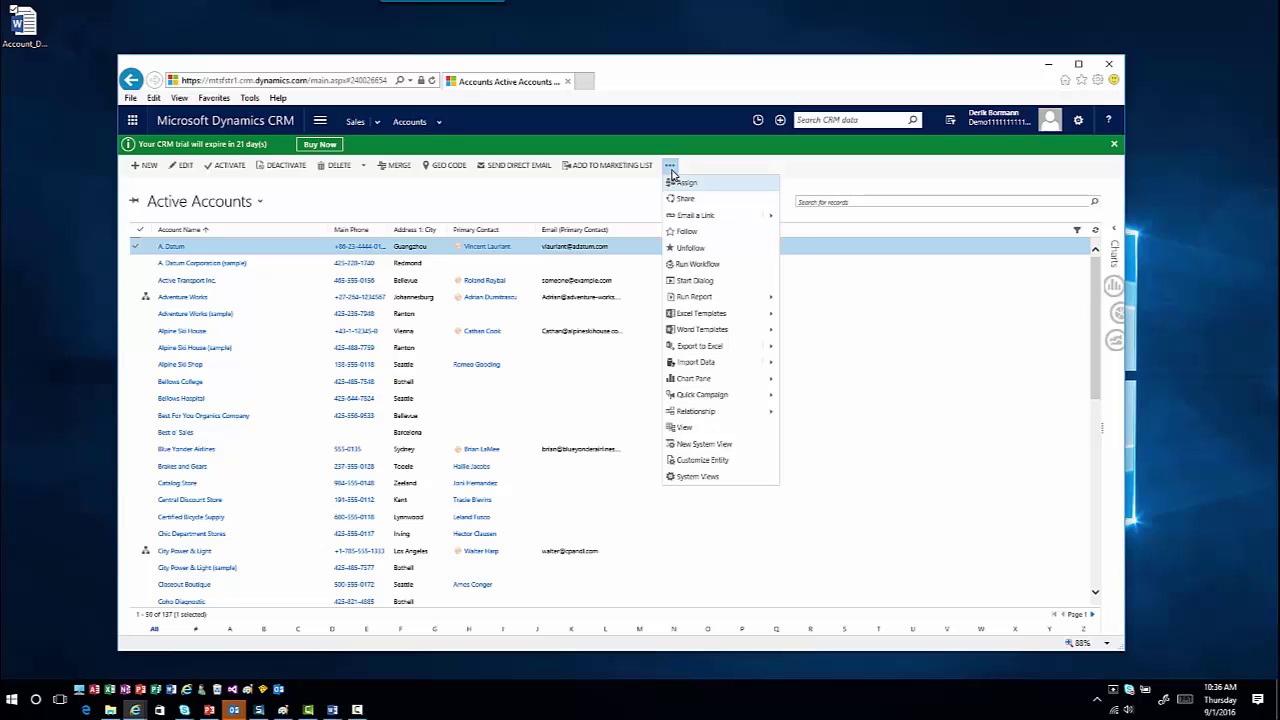
click(755, 333)
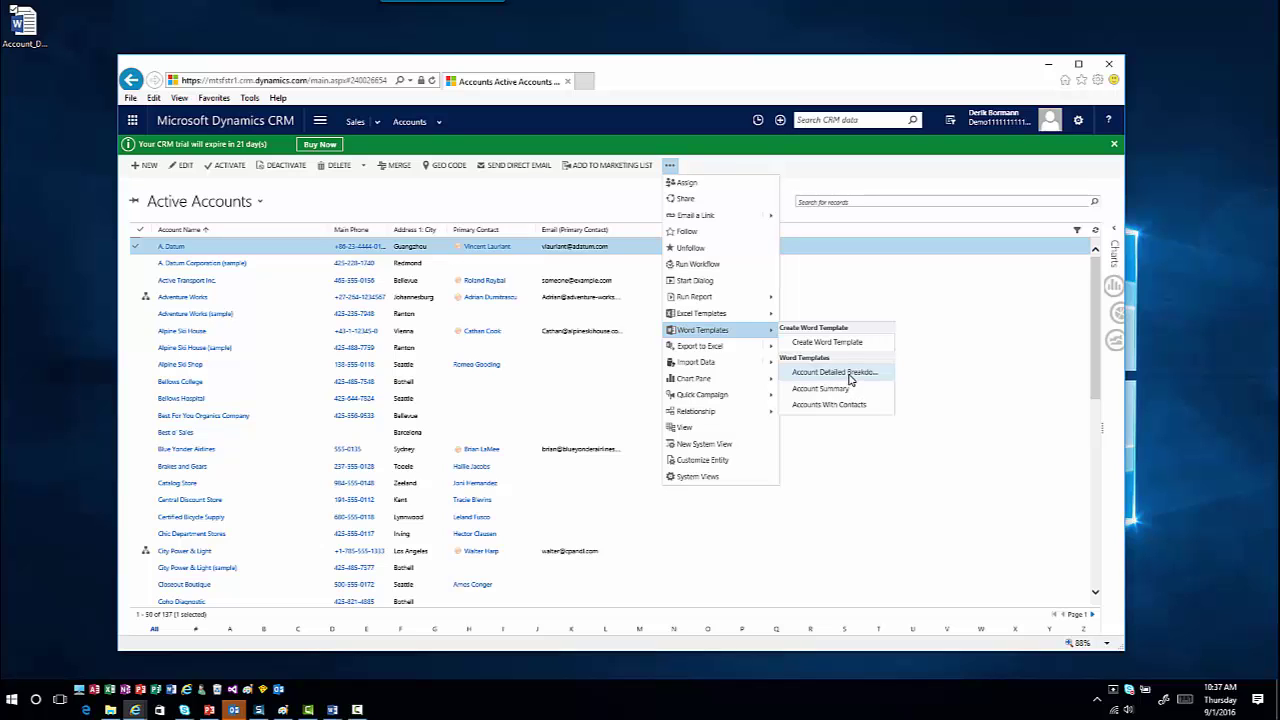
click(850, 379)
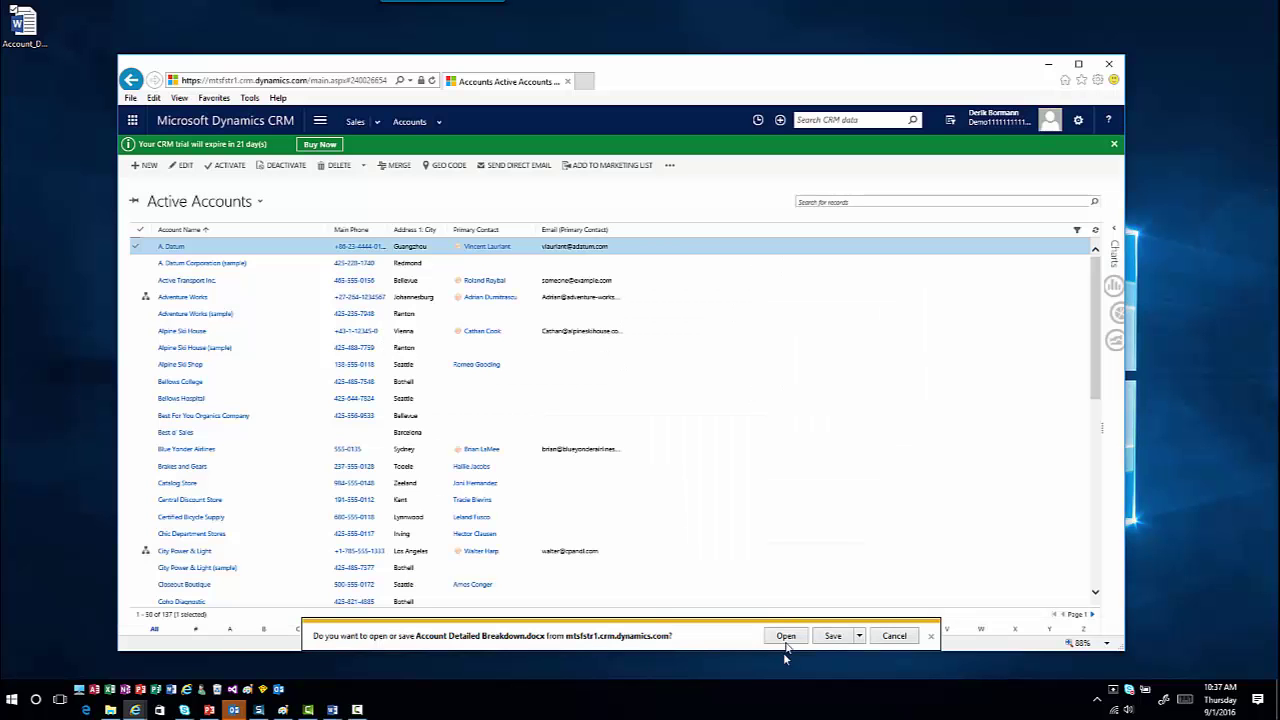
click(786, 637)
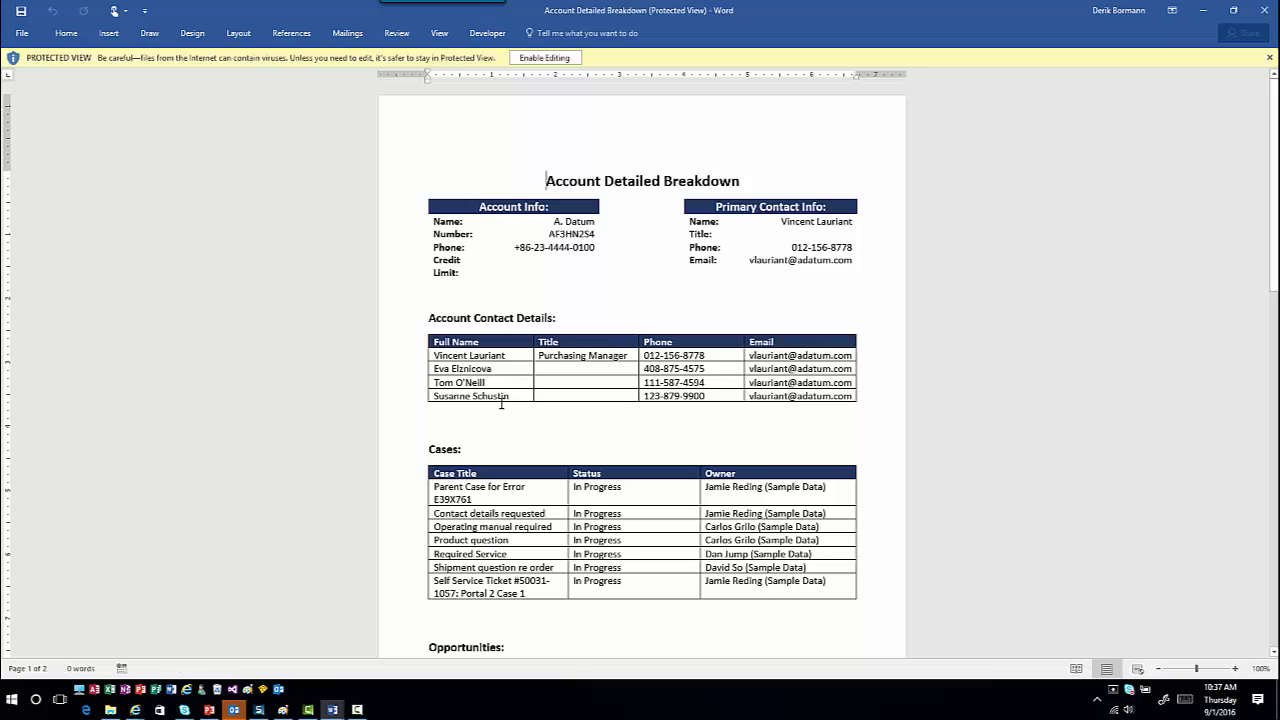
- Review the generated document's contacts, cases and opportunities tables, and return to the Active Accounts list in Dynamics CRM
scroll(491, 514, down, 1)
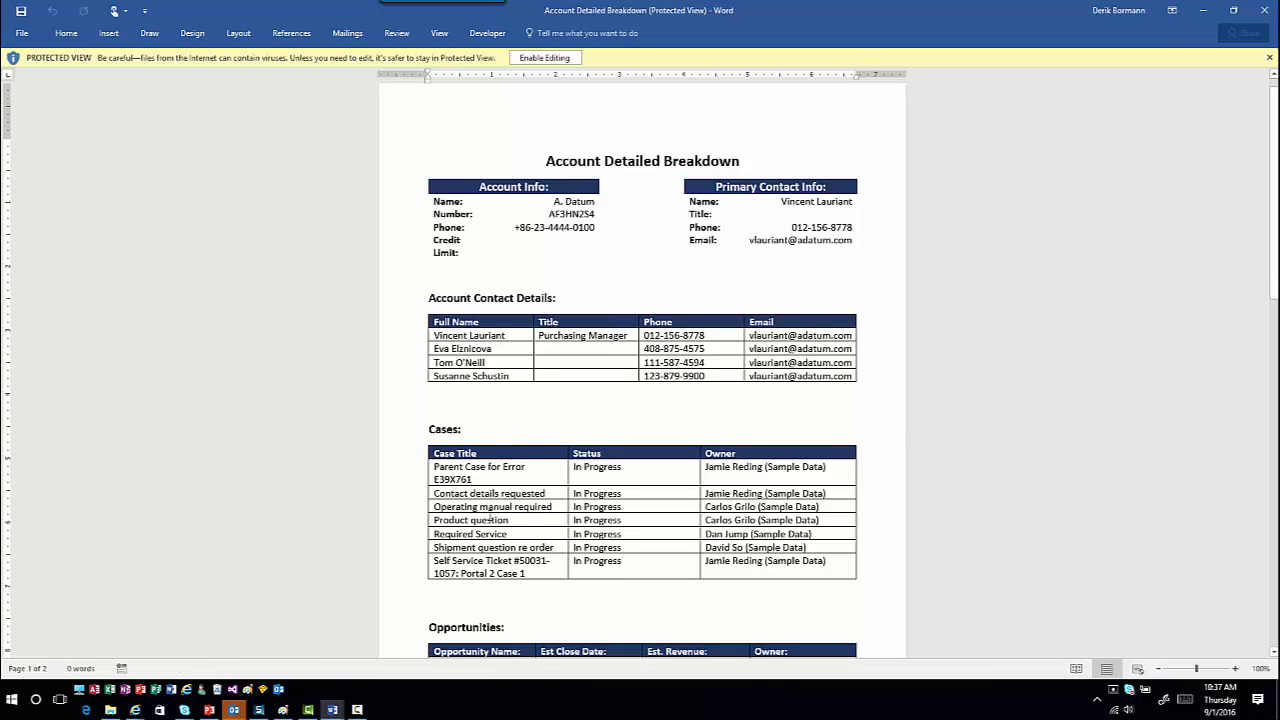
scroll(477, 519, down, 5)
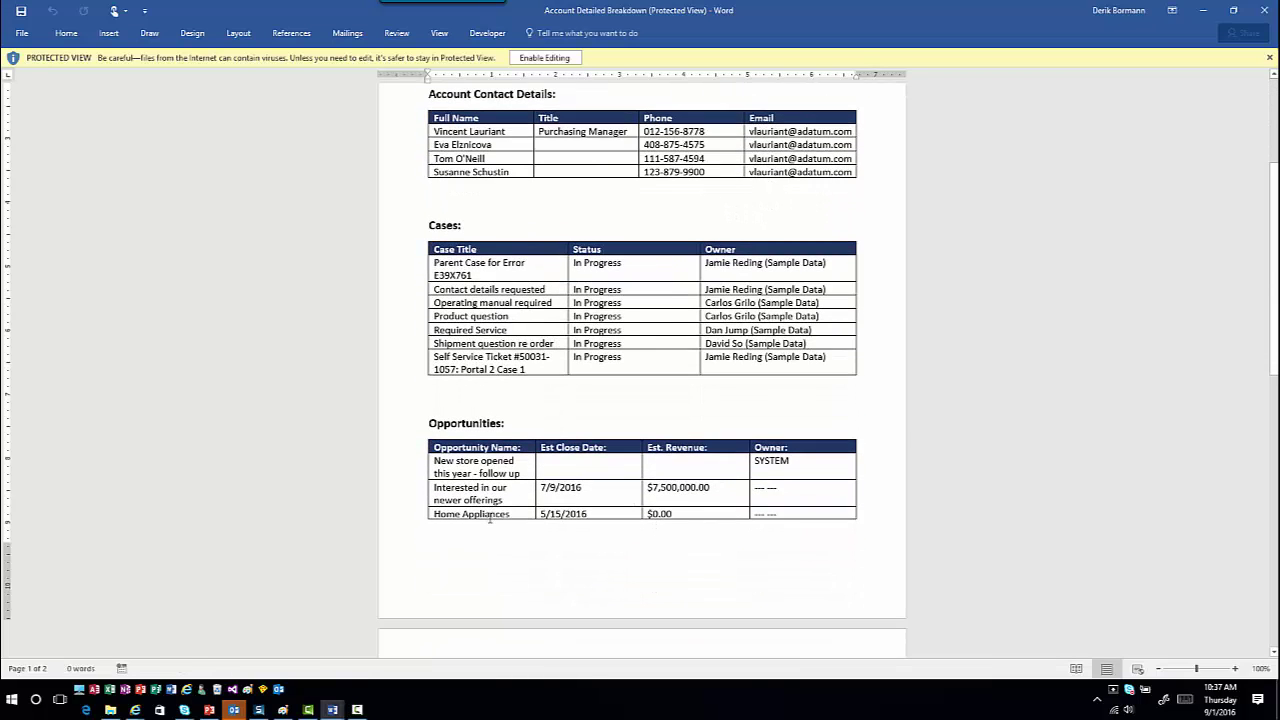
scroll(490, 519, up, 5)
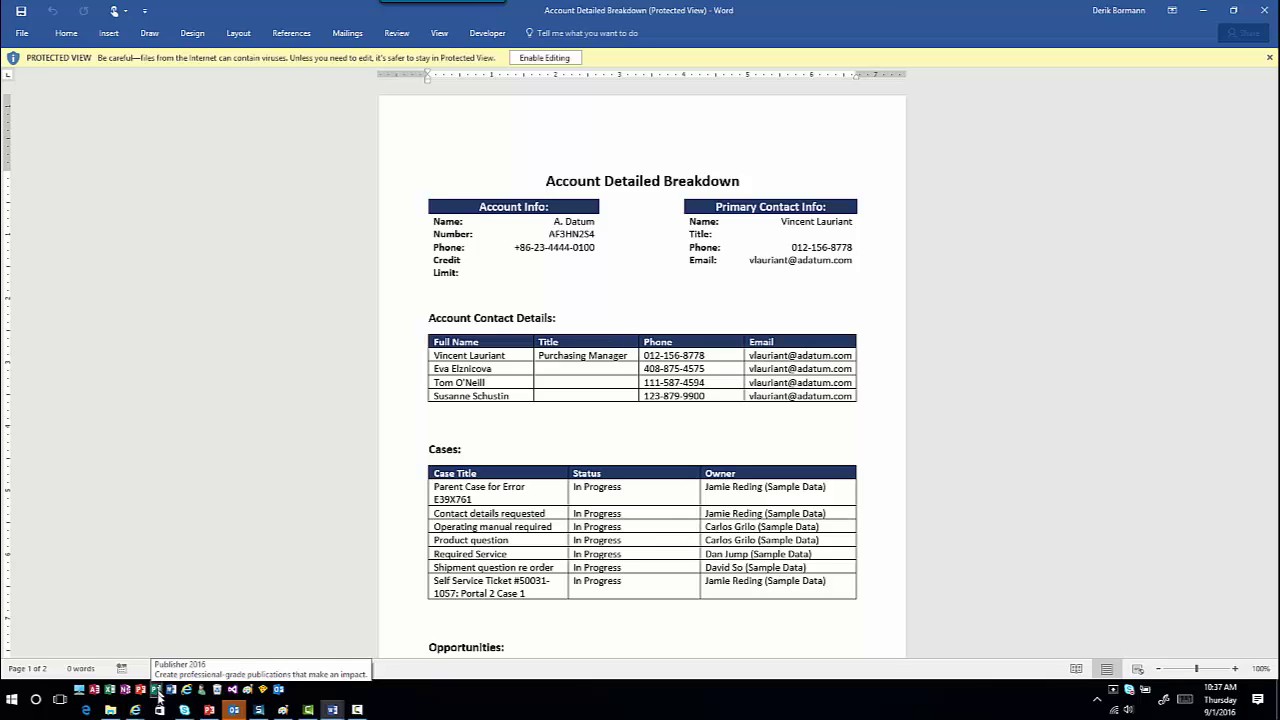
mouse_move(133, 712)
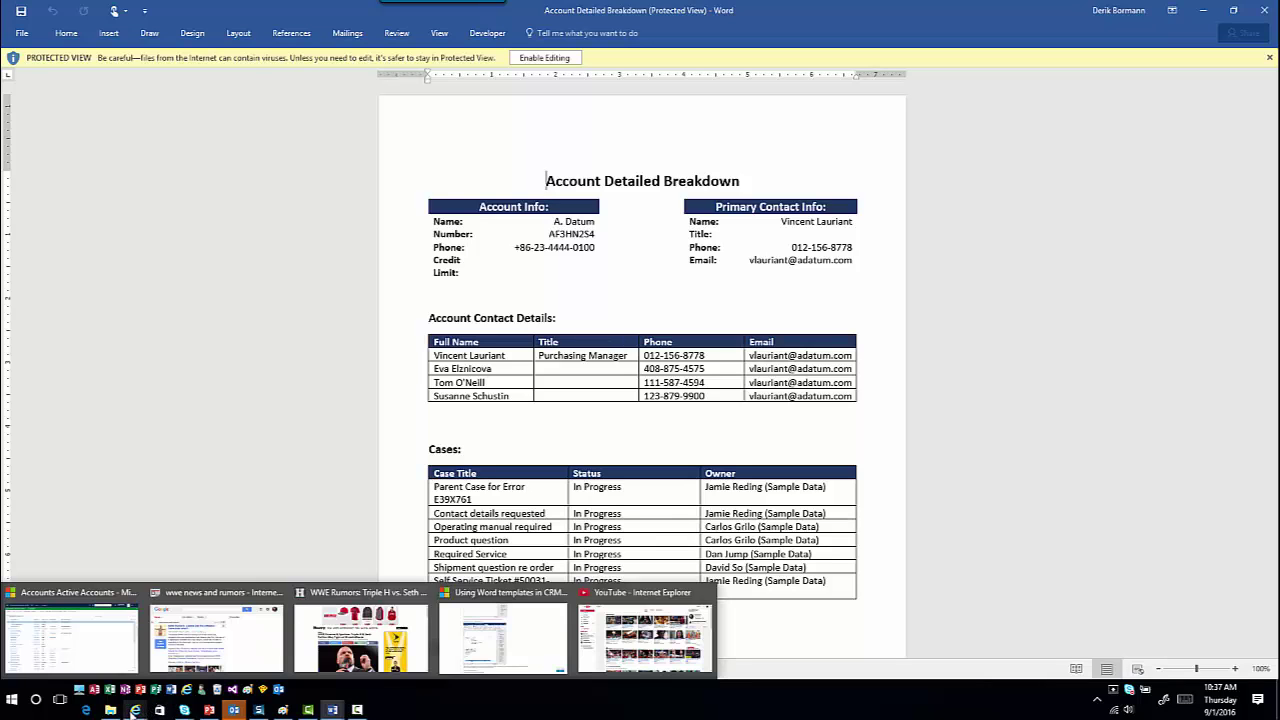
click(110, 652)
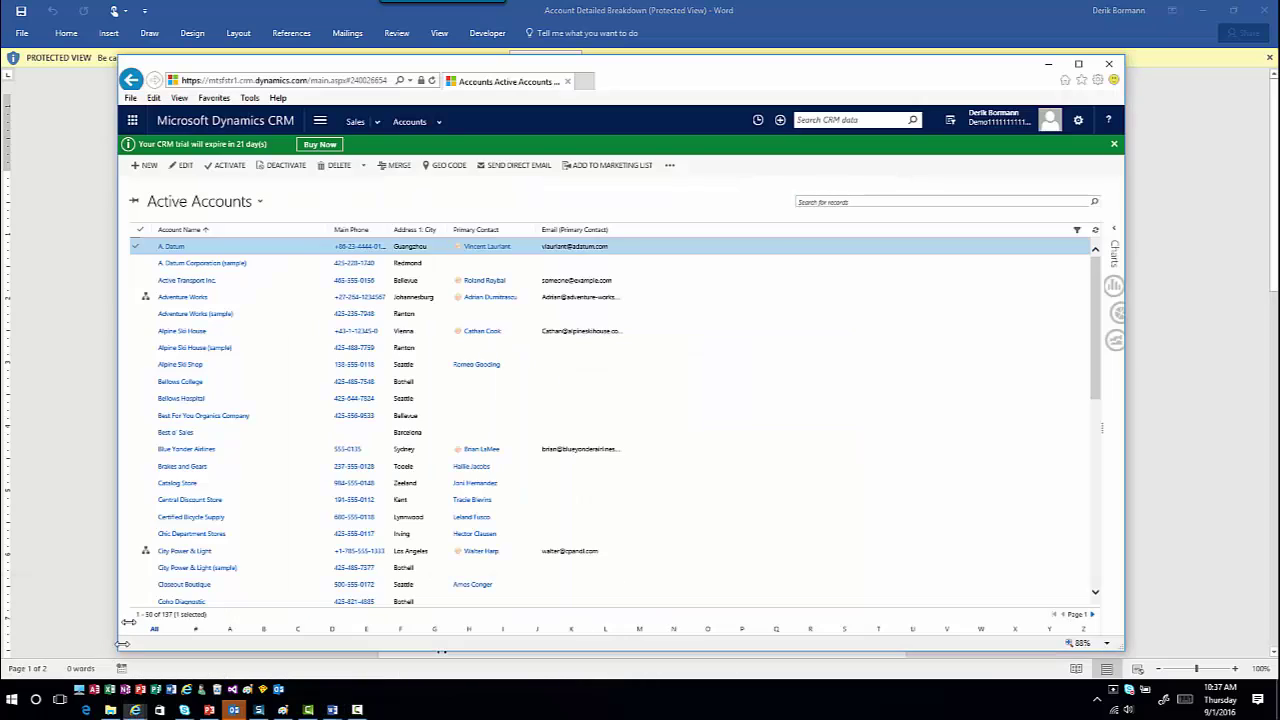
- Go to the Document Templates list in the Settings area's Templates page, with the browser window maximized
click(320, 121)
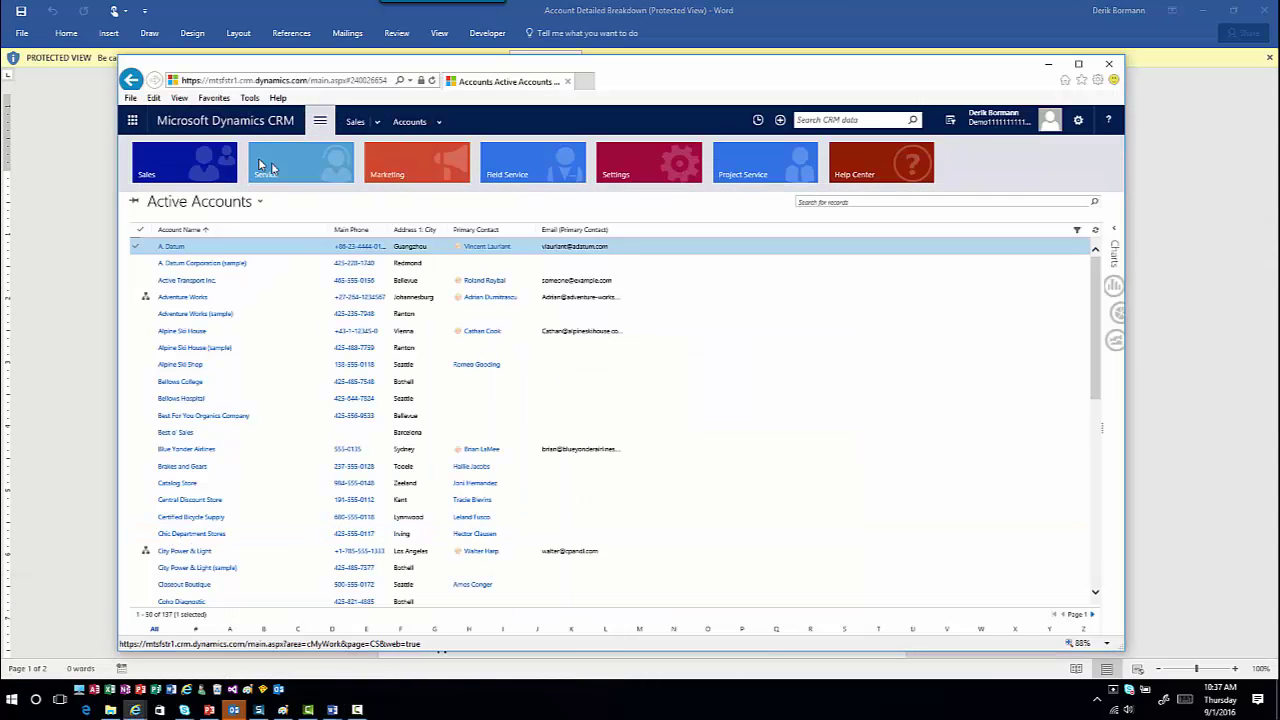
click(635, 160)
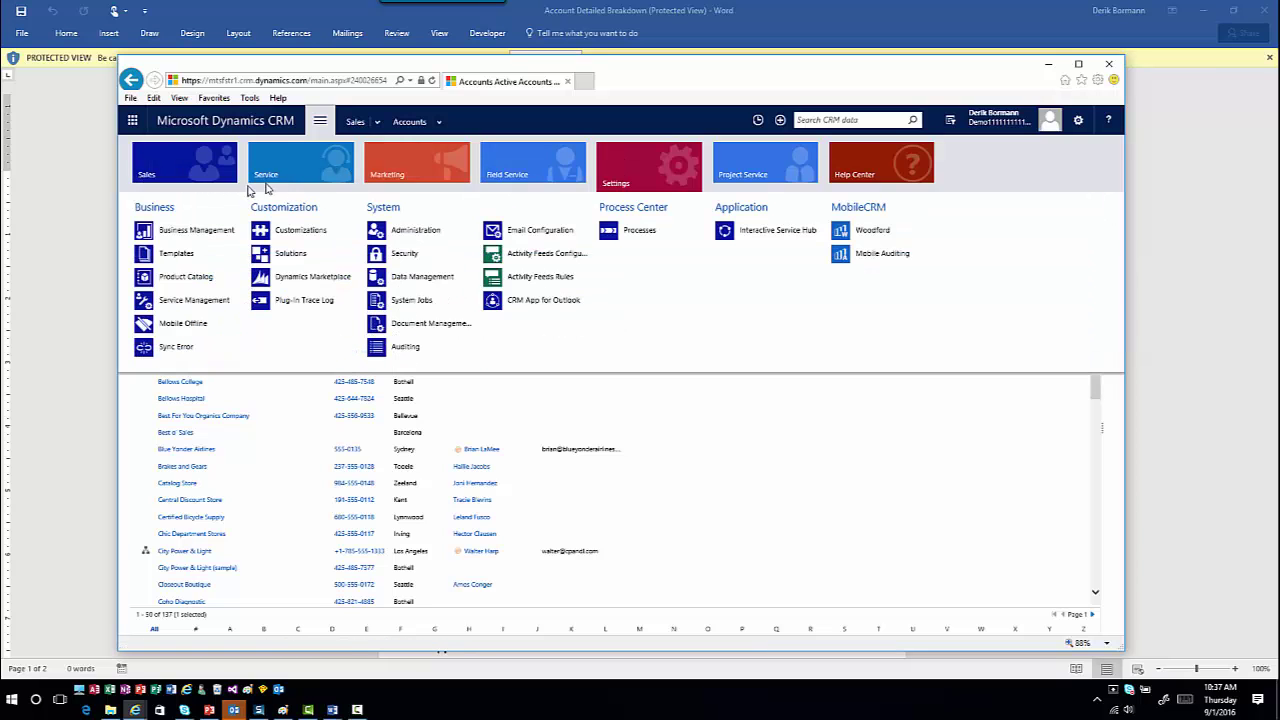
click(215, 256)
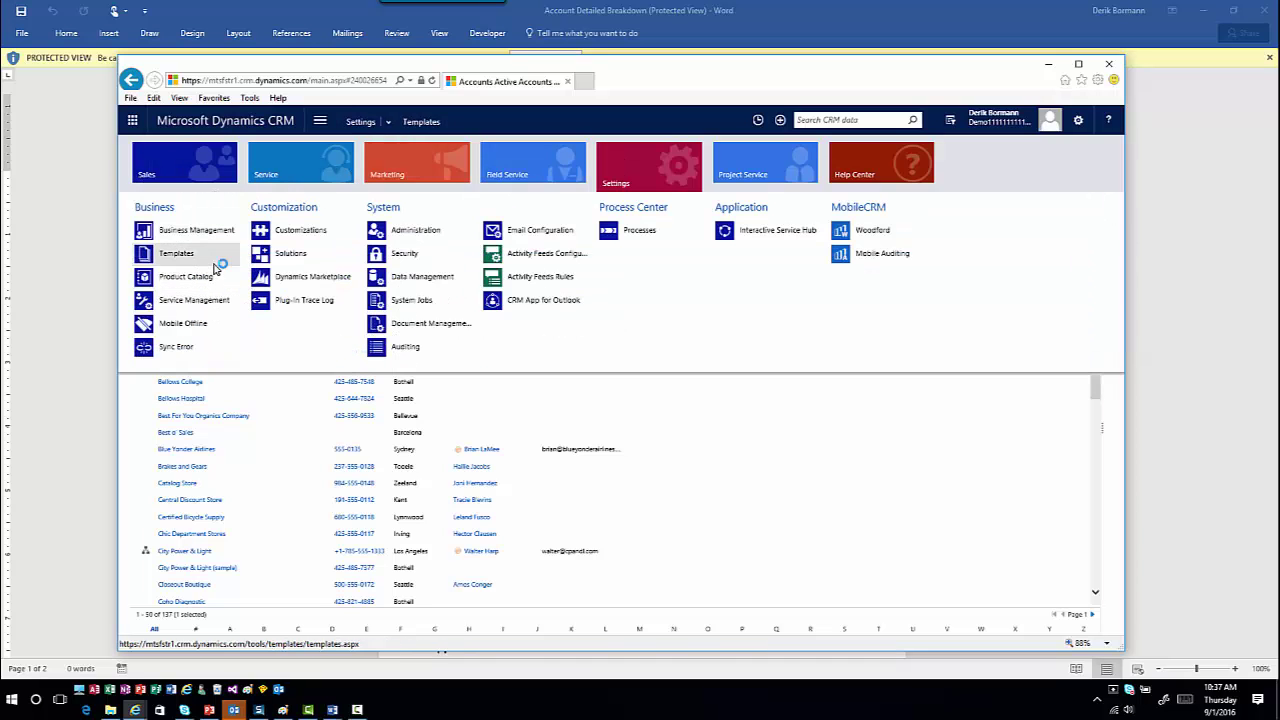
click(1078, 65)
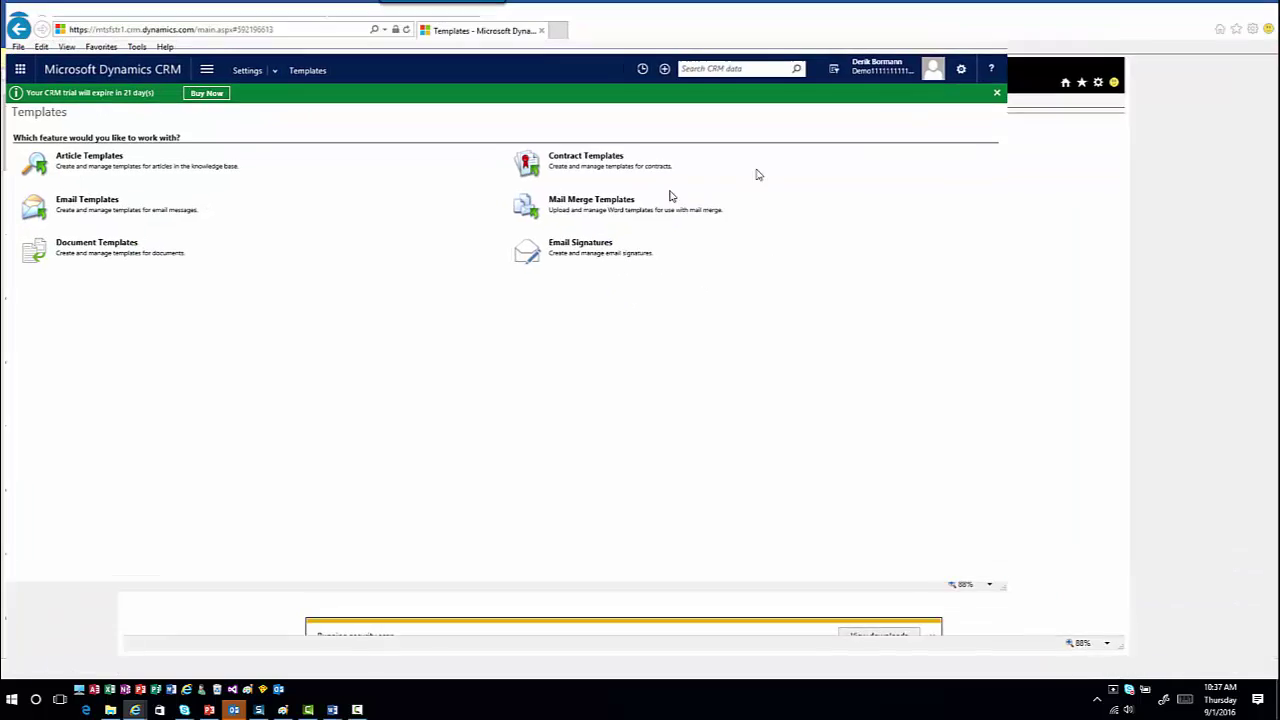
click(113, 250)
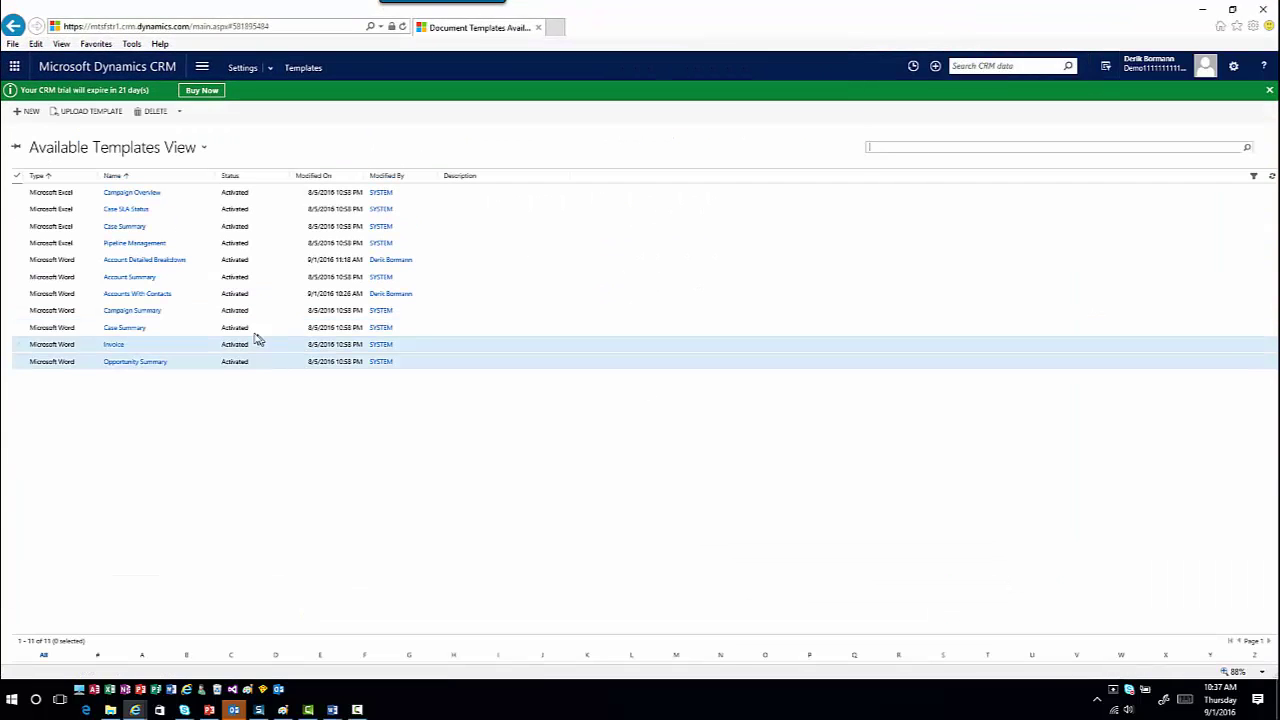
- Open the Account Detailed Breakdown template record and bring up its Enable Security Roles options
double_click(199, 262)
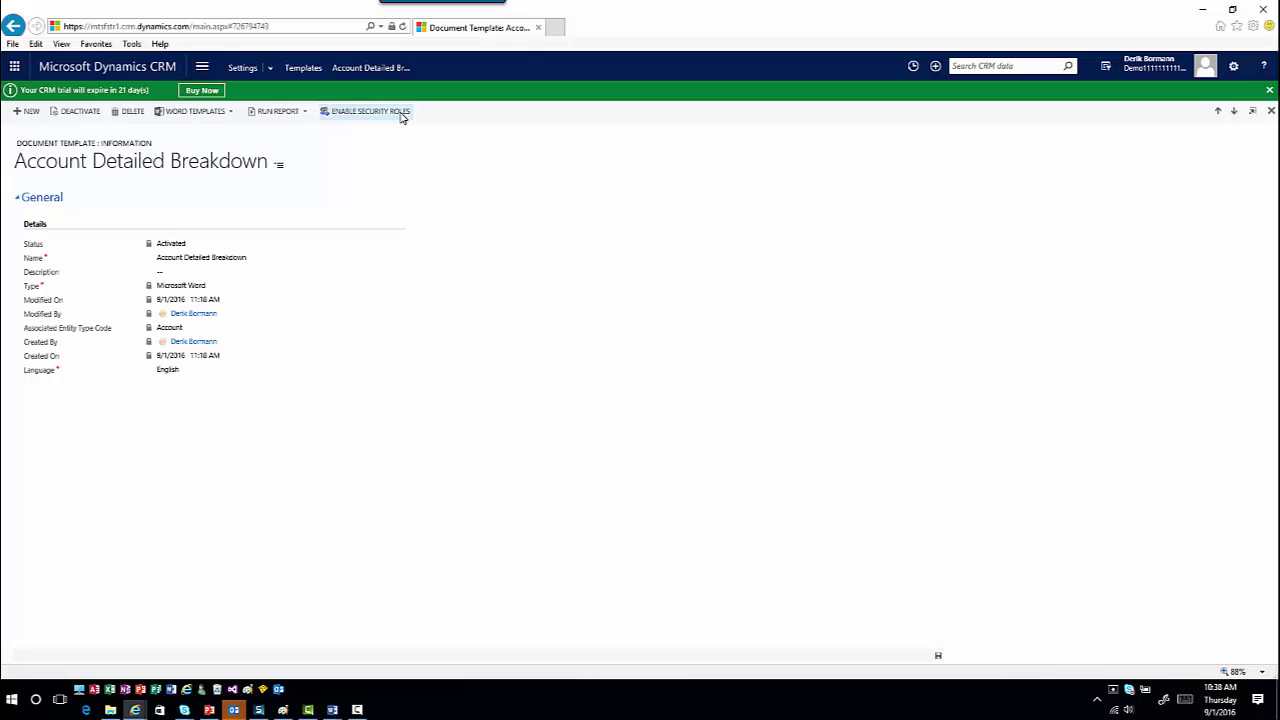
click(401, 114)
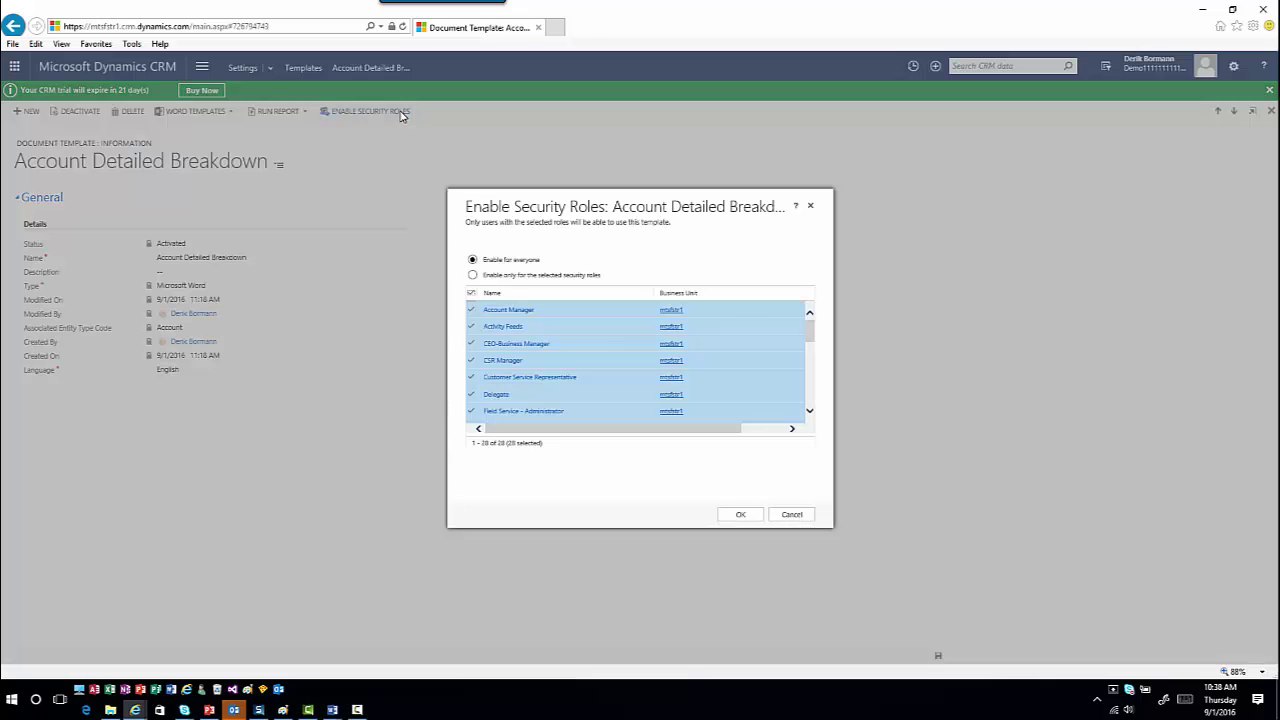